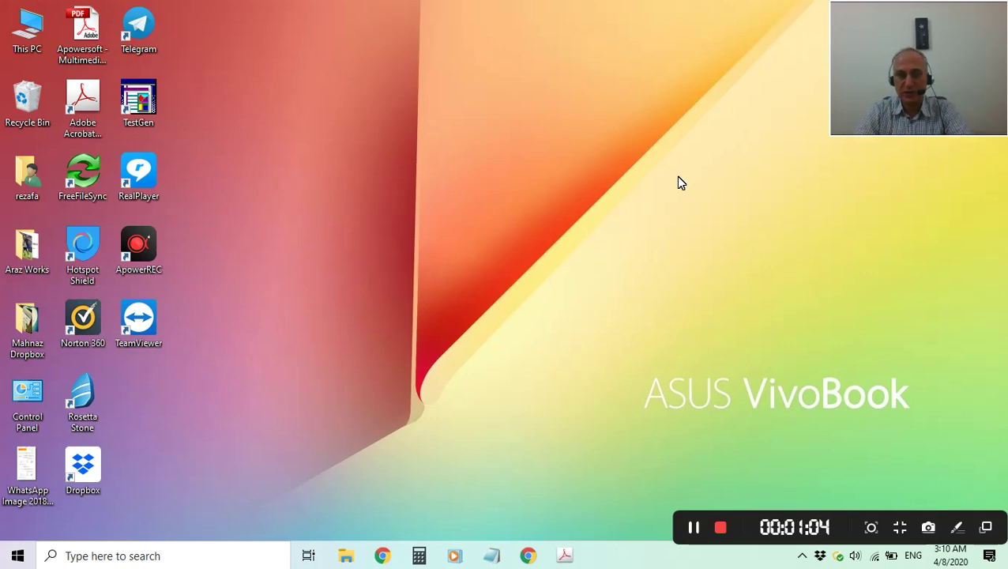
Review the 2020FL_ECON2221MT-KeyA exam key down to the OIL graph on page 3, then return to page 1.
left_click(565, 556)
scroll(622, 326, "up", 3)
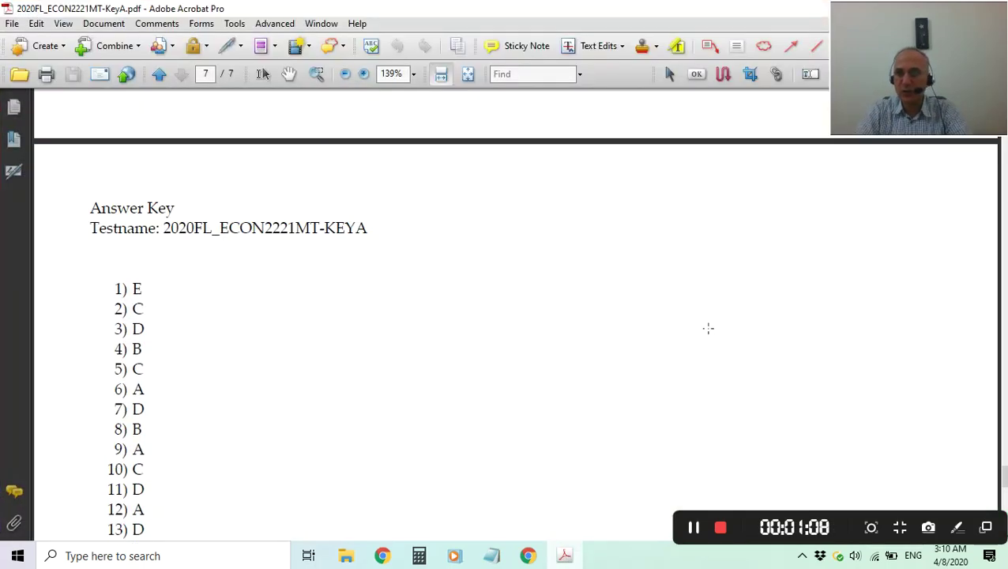
scroll(708, 327, "up", 5)
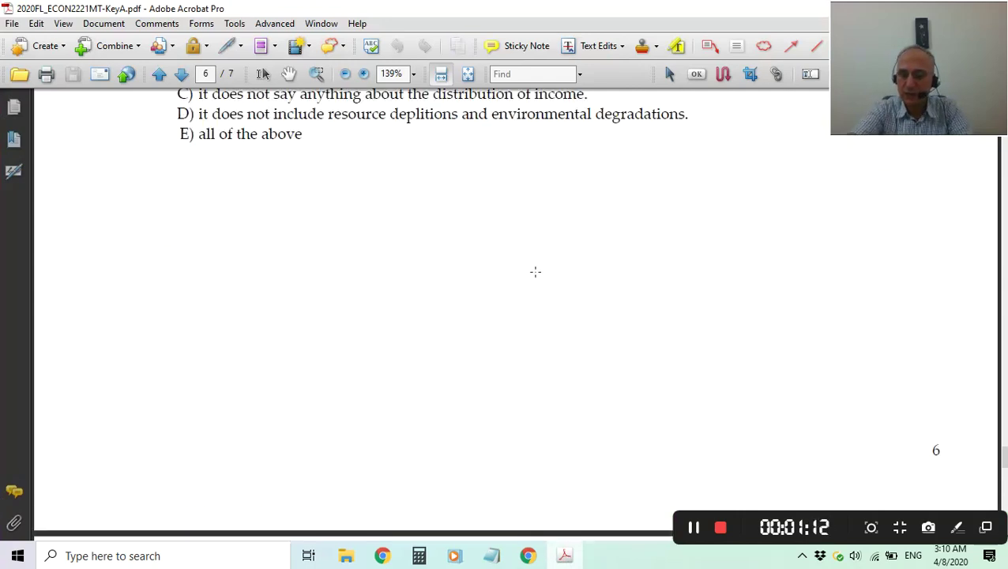
scroll(535, 272, "up", 20)
scroll(534, 271, "up", 15)
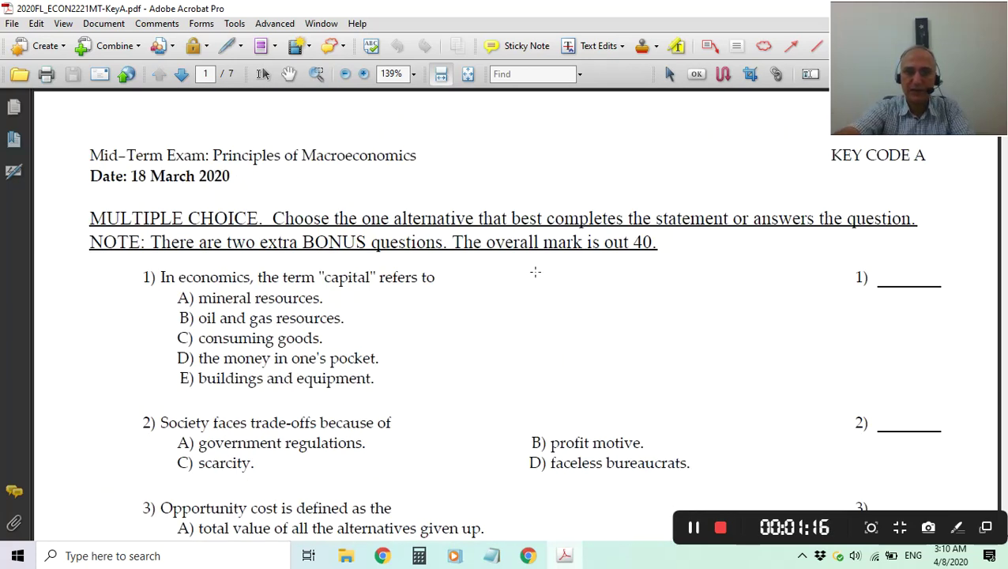
scroll(617, 407, "down", 2)
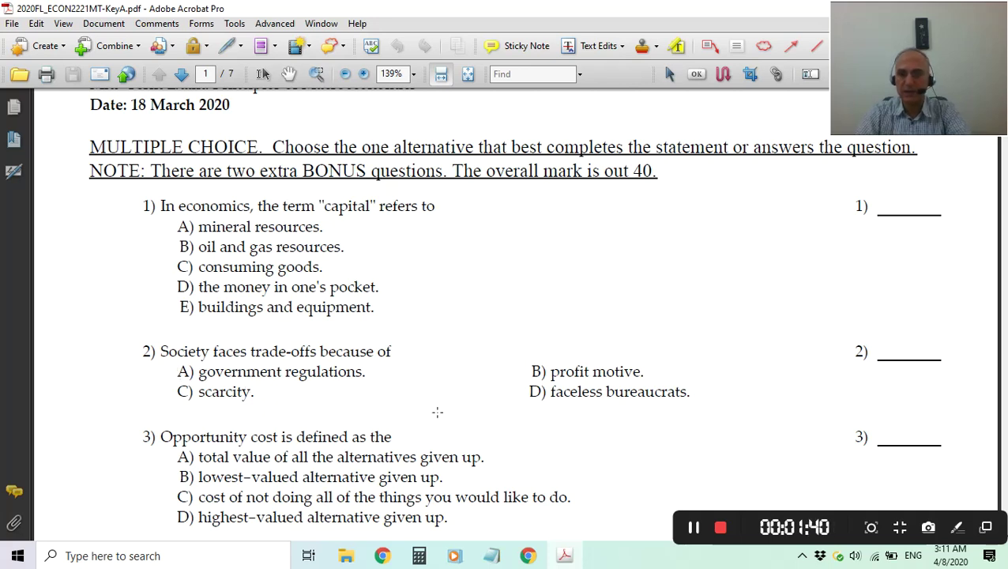
scroll(437, 411, "down", 15)
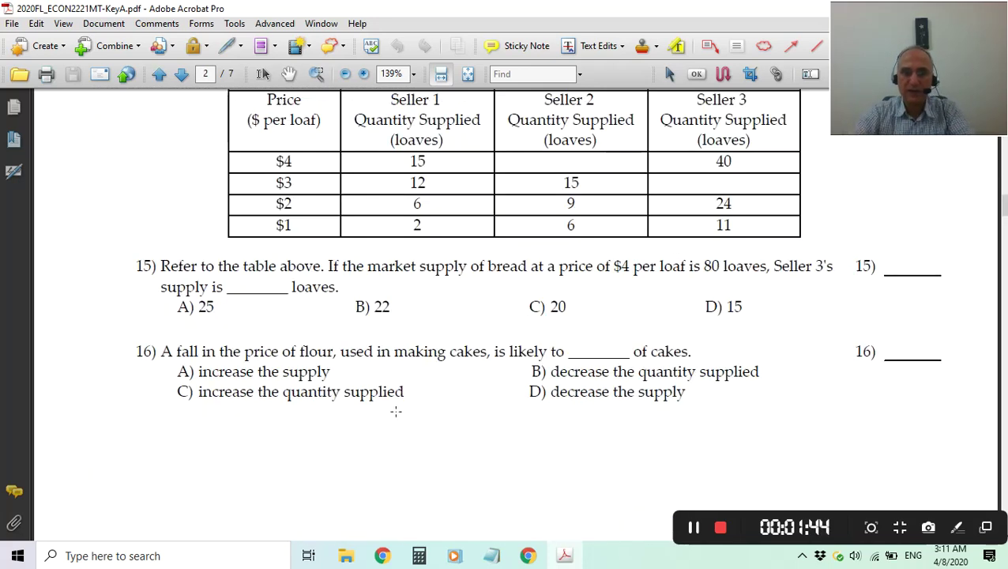
scroll(437, 412, "up", 3)
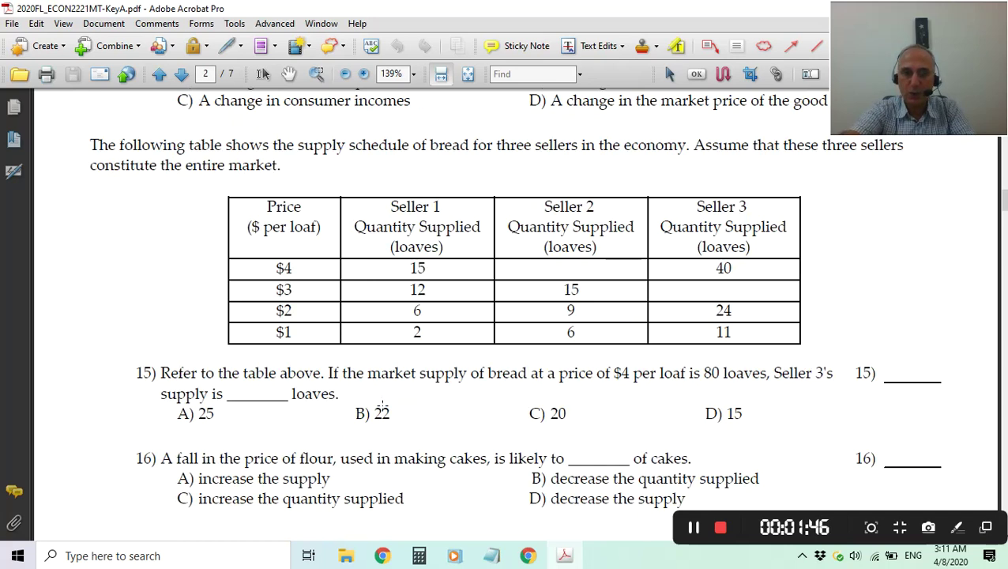
scroll(382, 406, "down", 10)
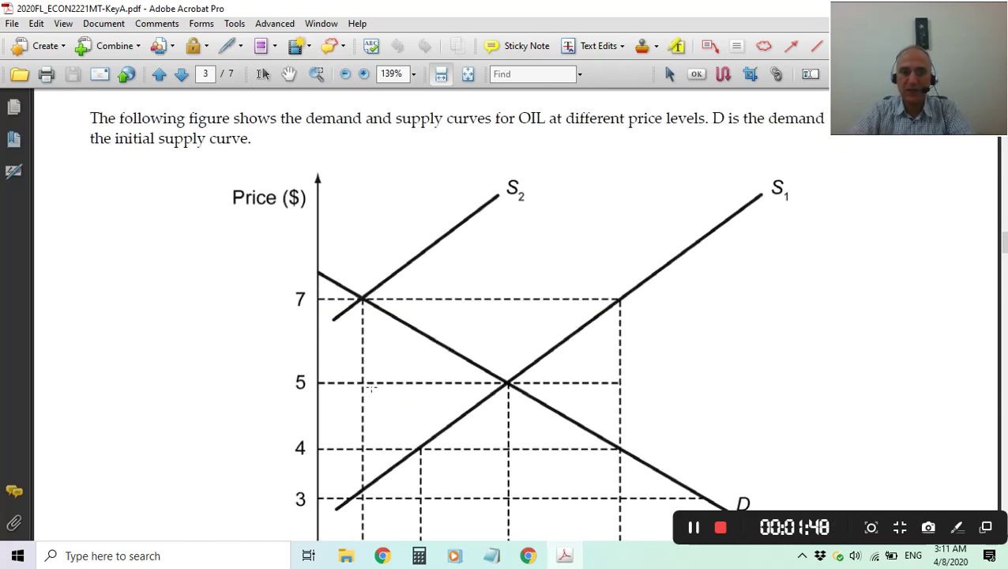
scroll(360, 409, "down", 5)
scroll(365, 401, "up", 8)
scroll(370, 399, "up", 15)
scroll(370, 399, "up", 10)
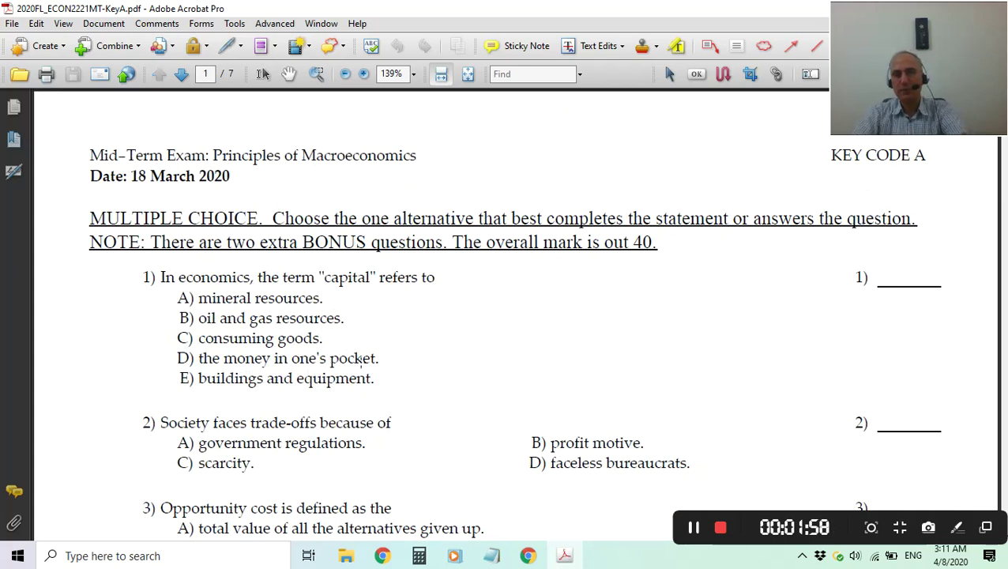
Minimize the exam PDF, then launch Paint with a blank canvas and minimize it.
double_click(596, 16)
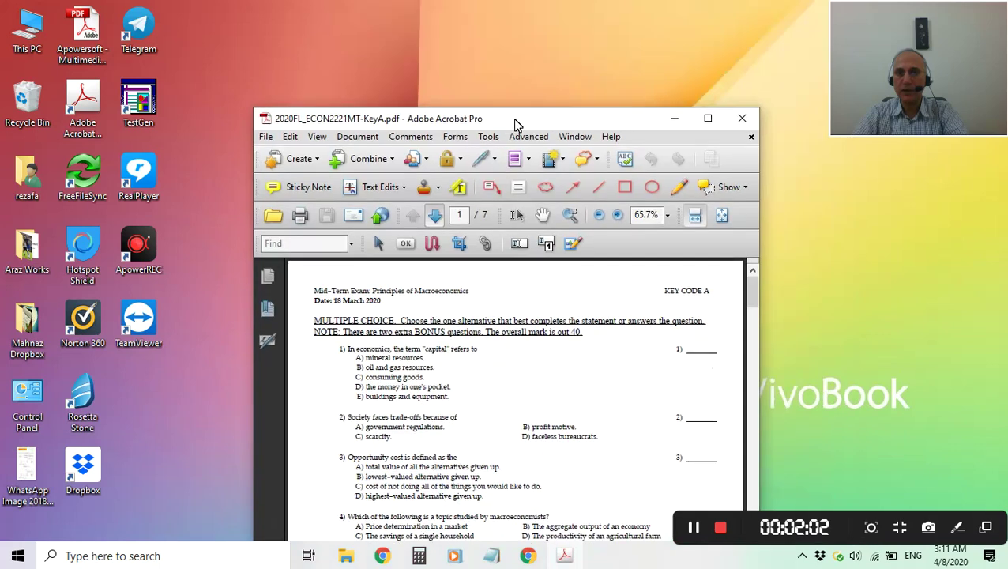
left_click(675, 119)
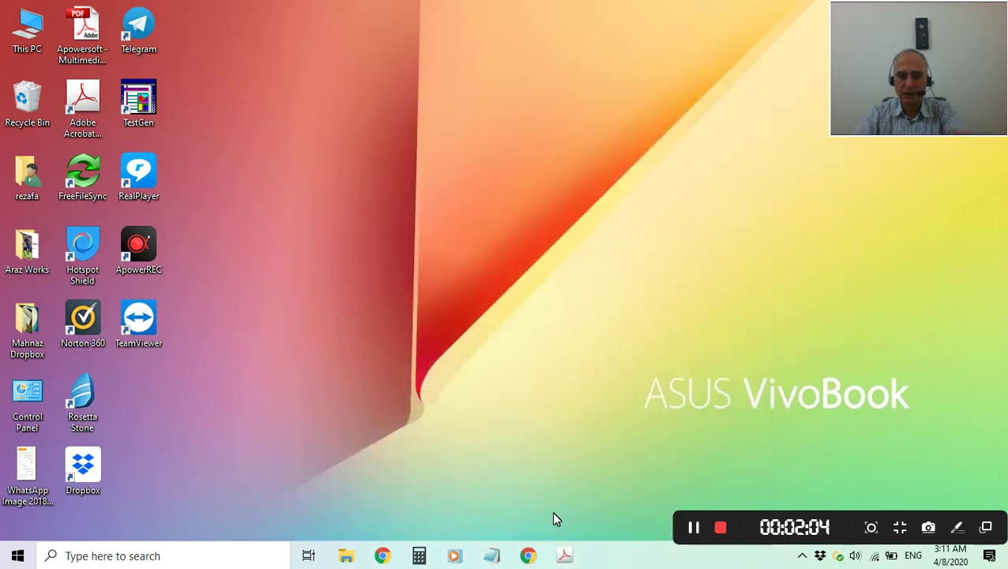
left_click(129, 557)
type("pain")
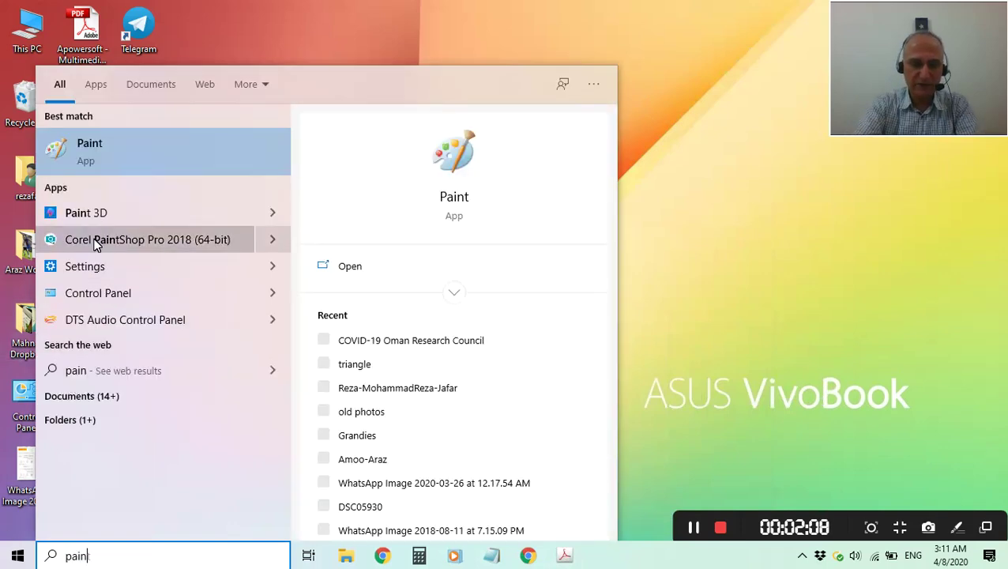
type("t")
left_click(99, 154)
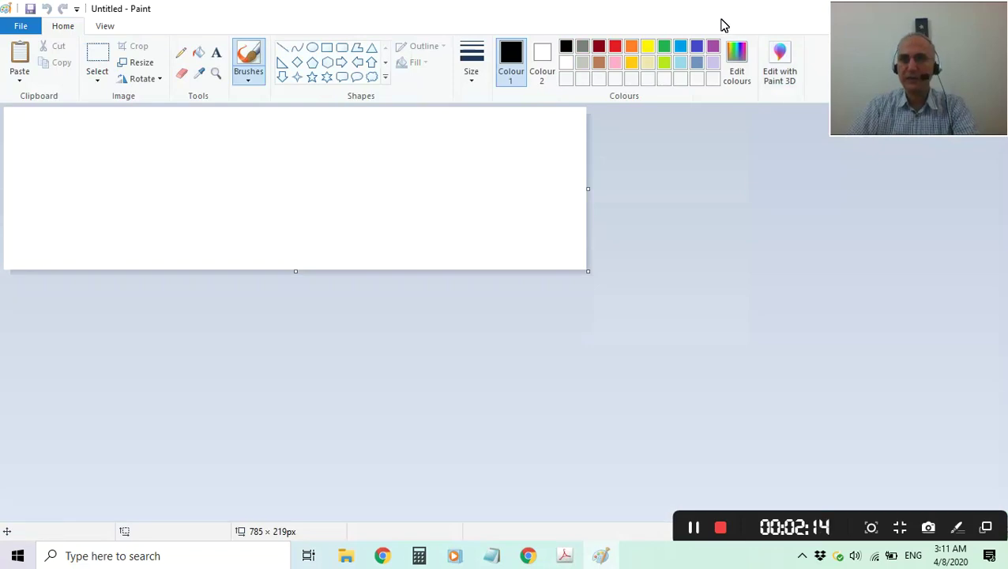
double_click(718, 11)
left_click_drag(634, 87, 520, 132)
left_click(769, 123)
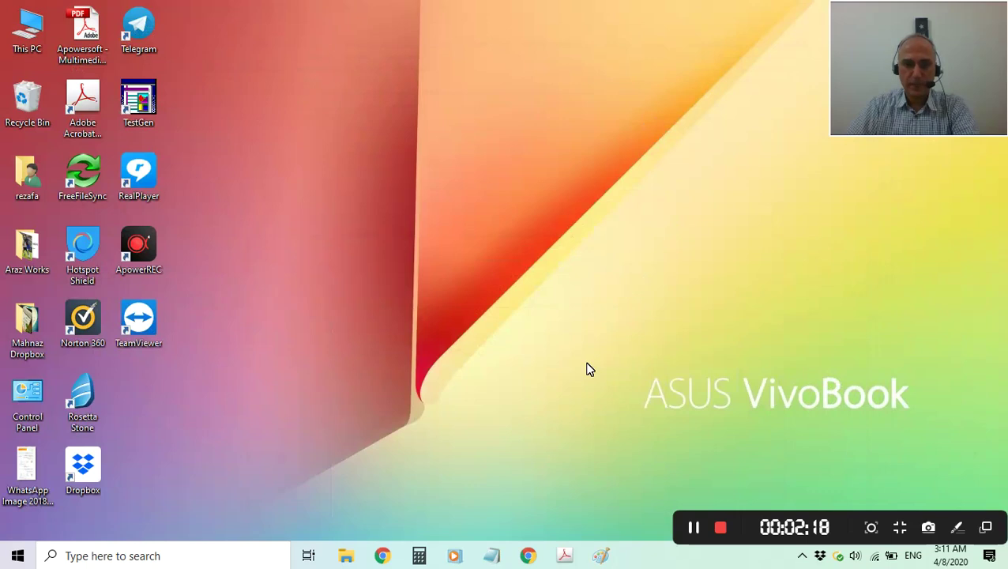
Bring back the SQU E-learning browser window and submit the login page.
left_click(531, 557)
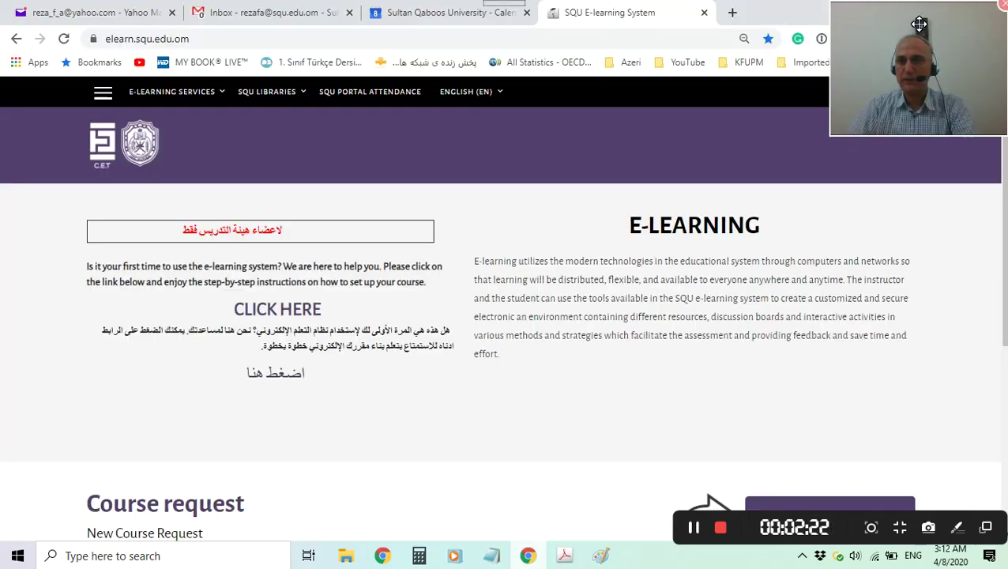
left_click_drag(918, 40, 948, 423)
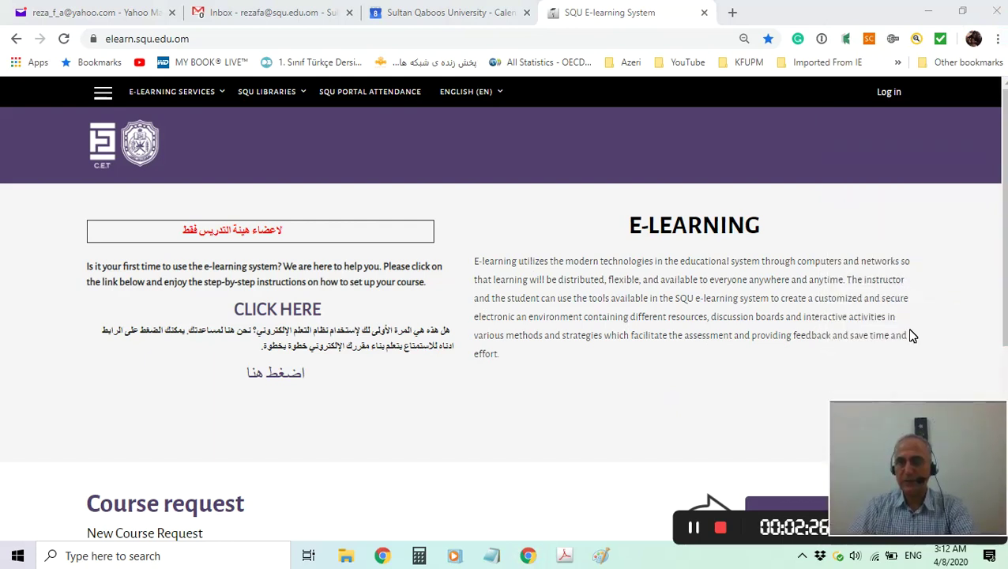
left_click(893, 95)
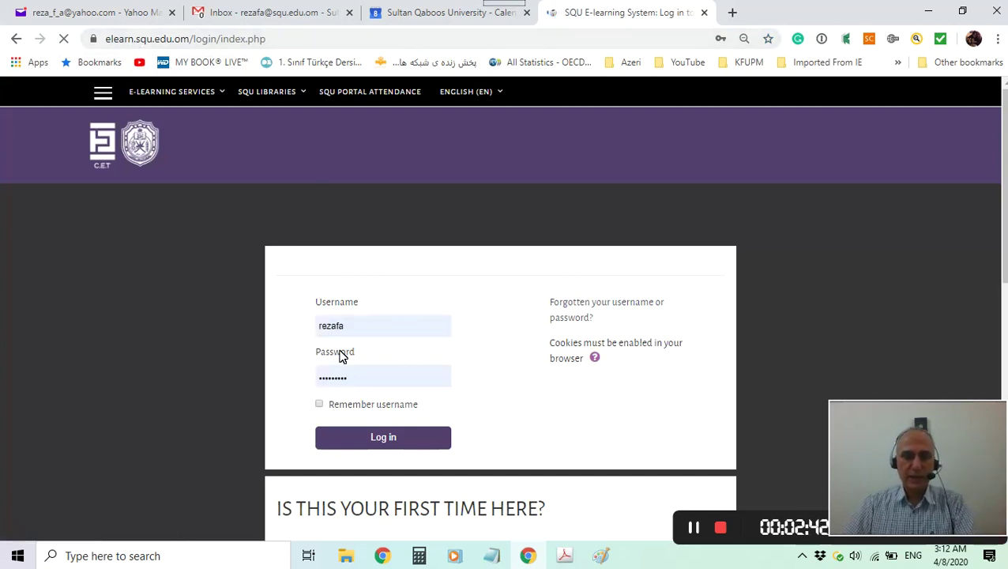
left_click(389, 442)
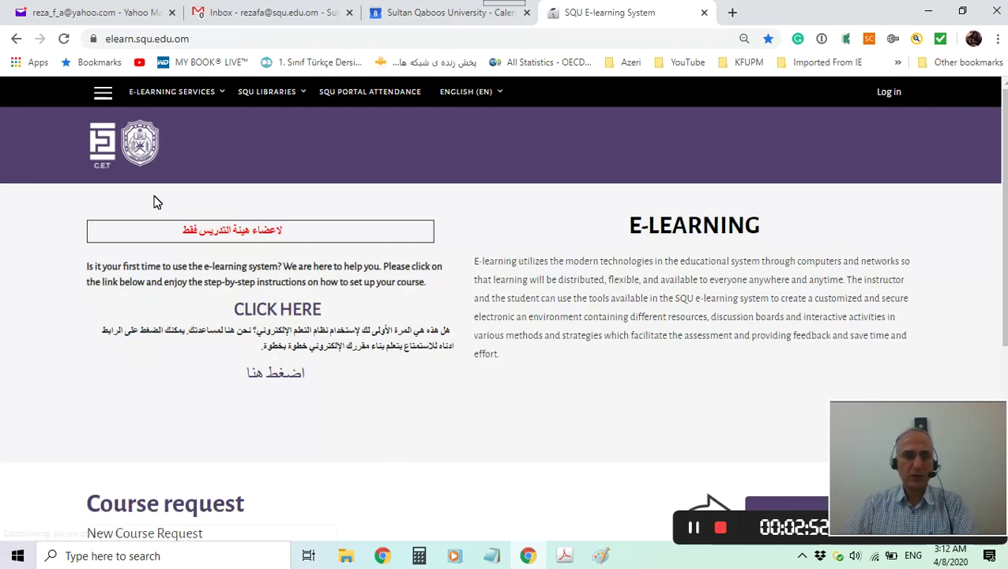
Go to the SQU E-learning home page from the site navigation panel.
left_click(103, 95)
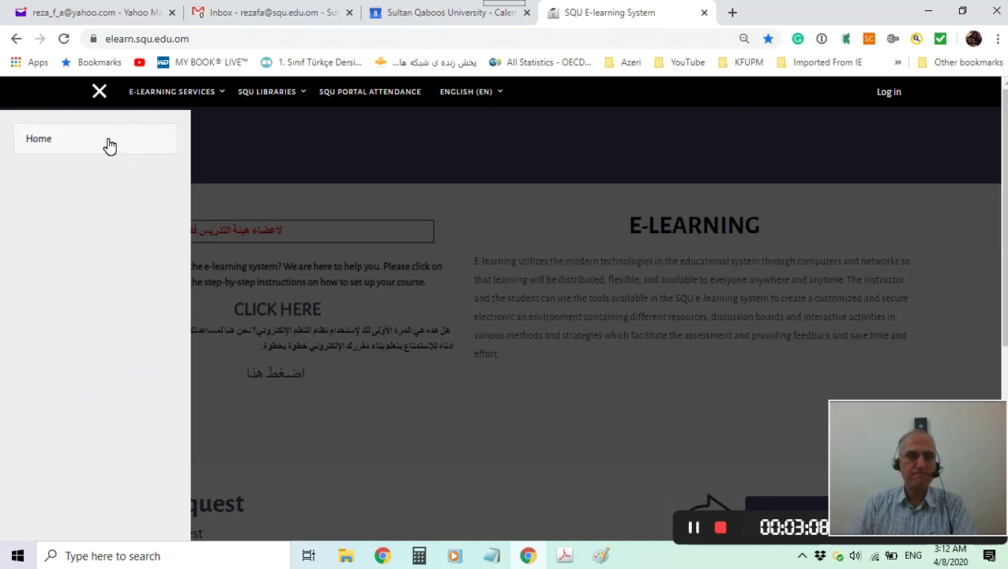
left_click(103, 98)
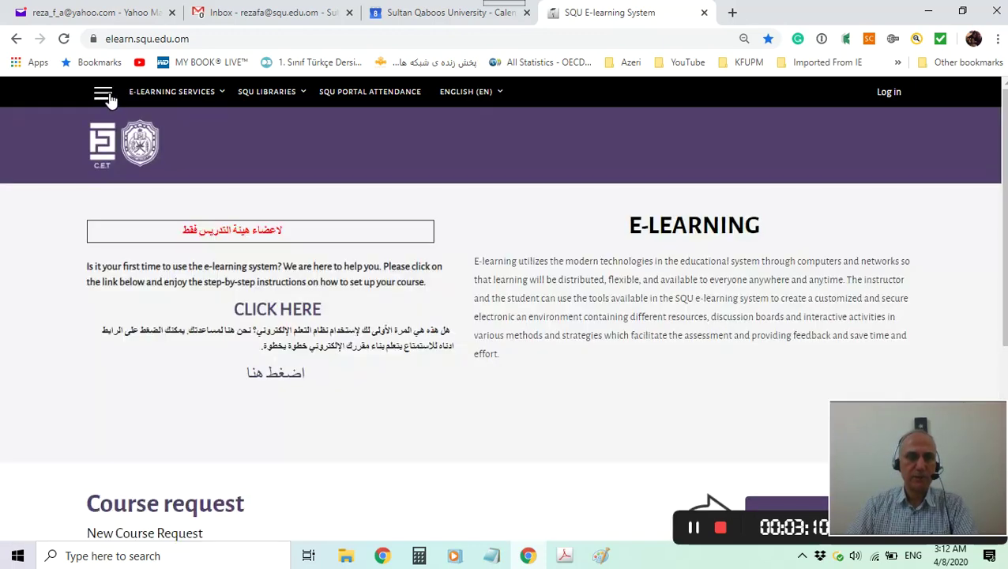
left_click(106, 94)
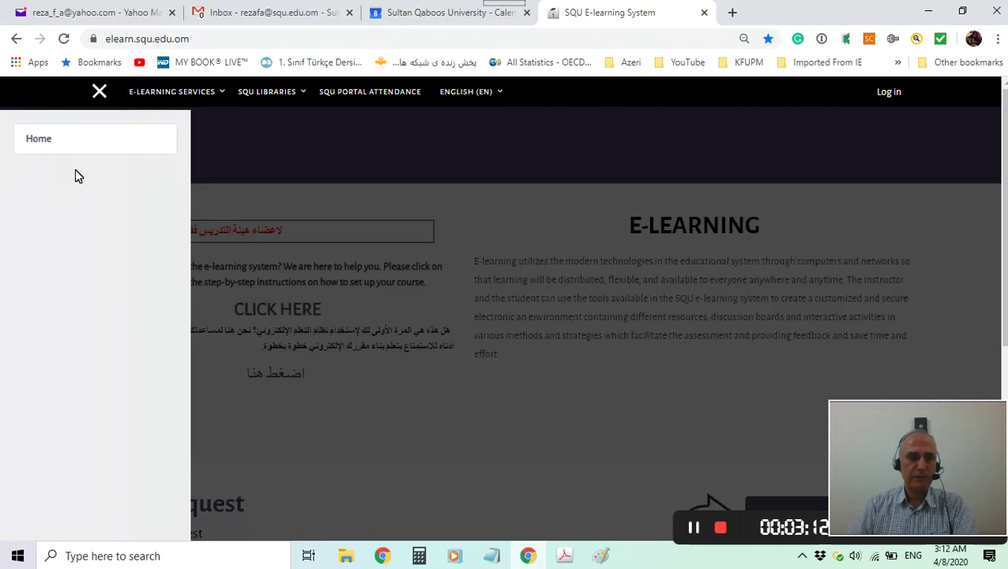
left_click(50, 144)
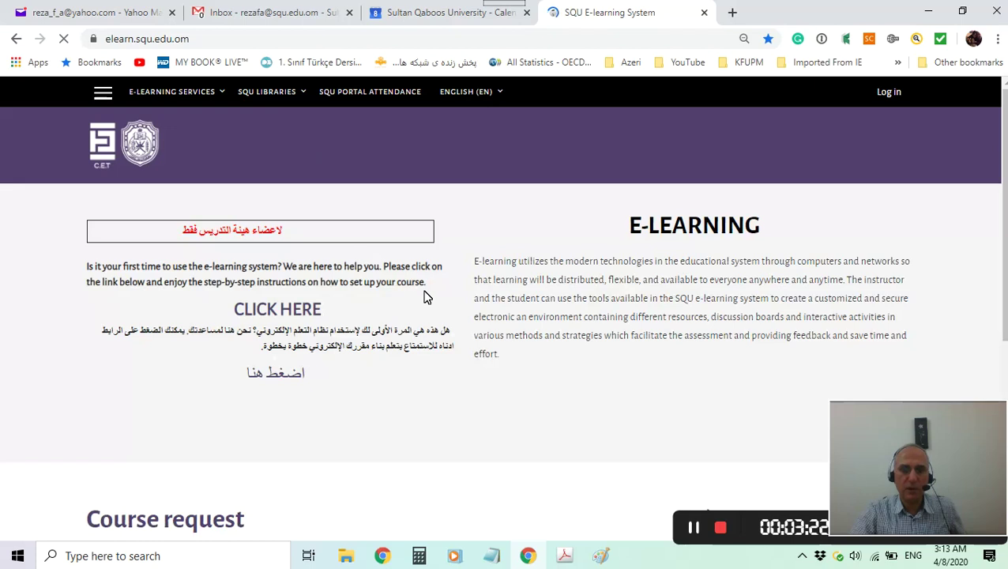
Log in with the saved autofill credentials and show the navigation panel listing the six courses.
left_click(892, 98)
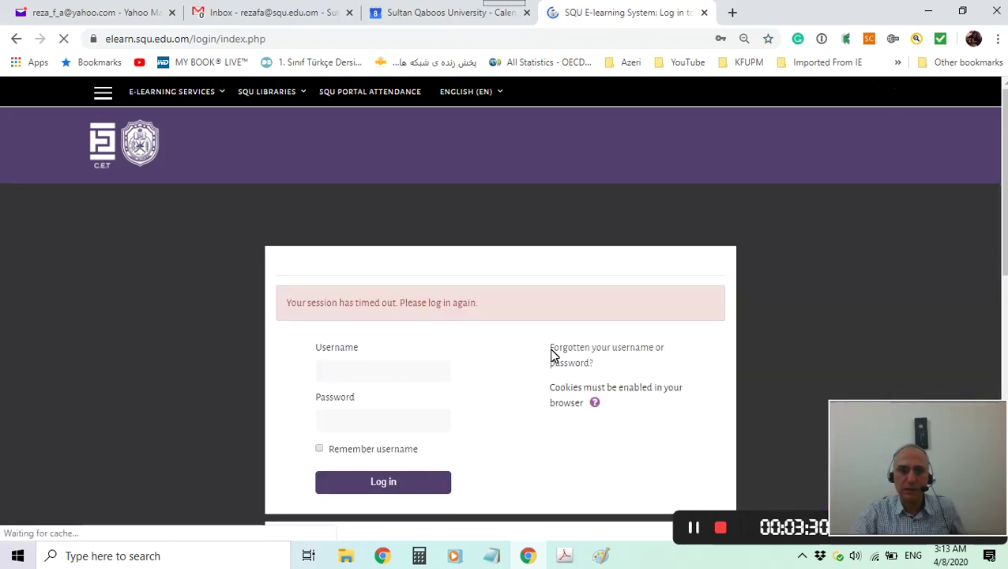
left_click(364, 378)
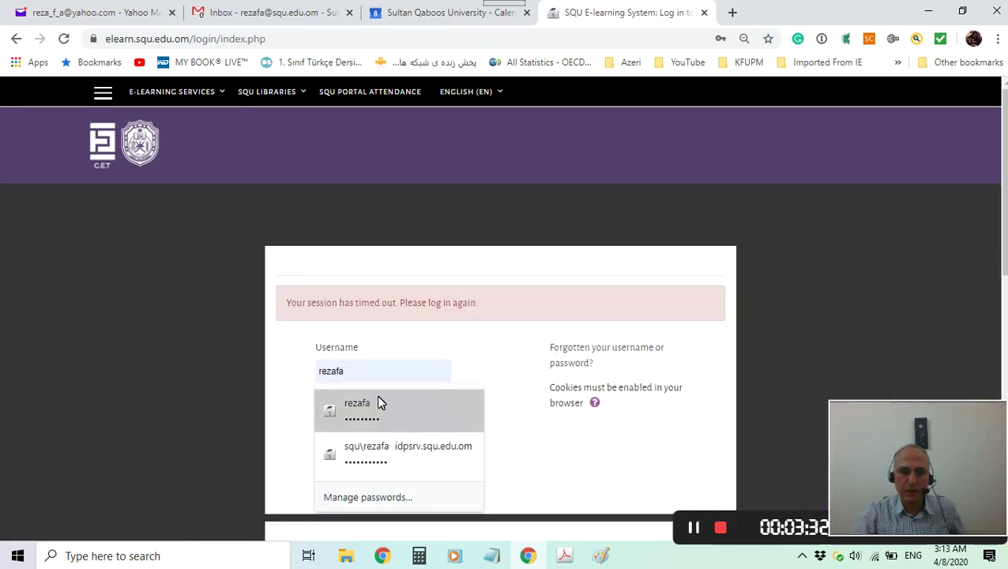
left_click(482, 363)
left_click(381, 485)
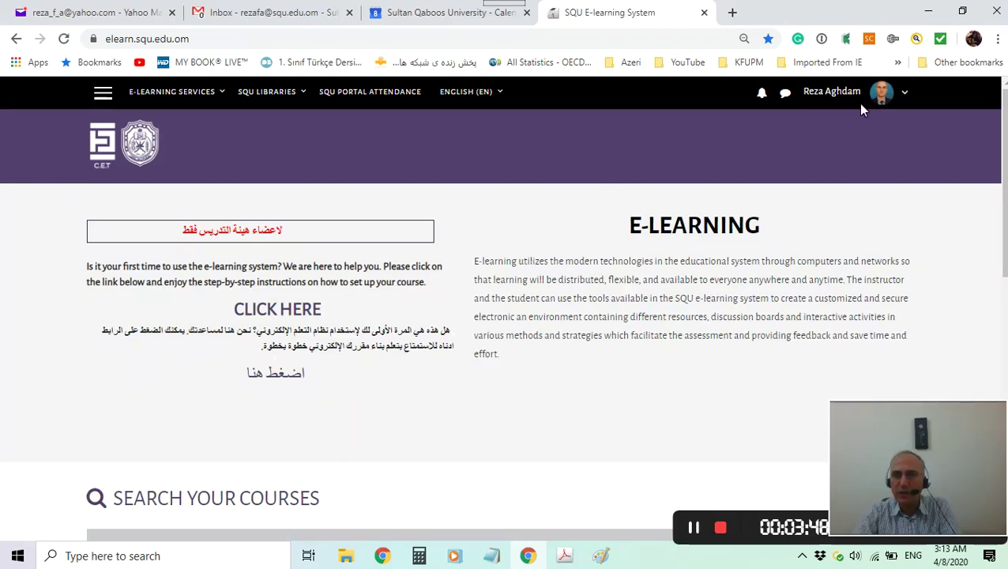
left_click(106, 96)
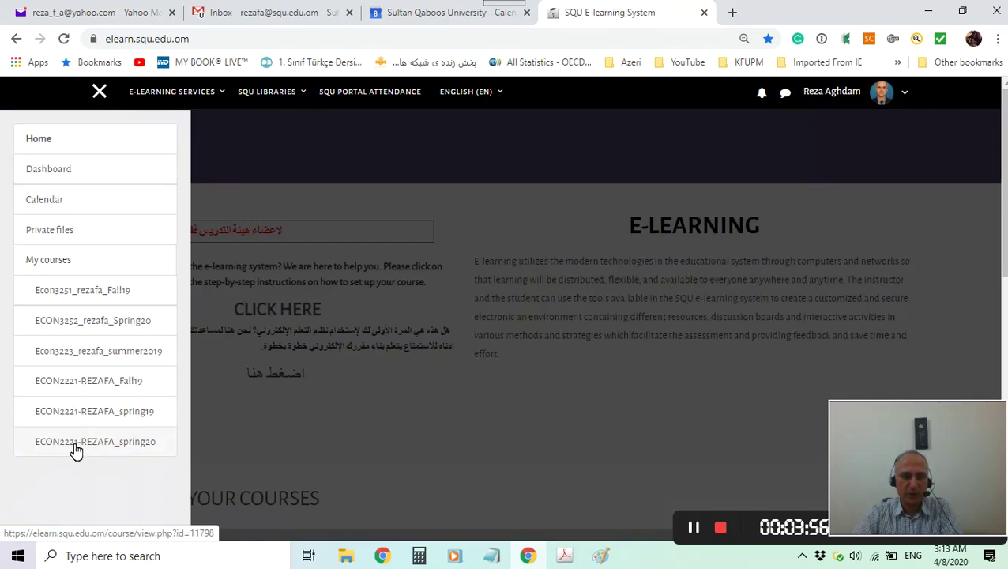
Open the Principles of Macroeconomics Spring20 course, browse its activities, and show its Actions menu.
left_click(77, 450)
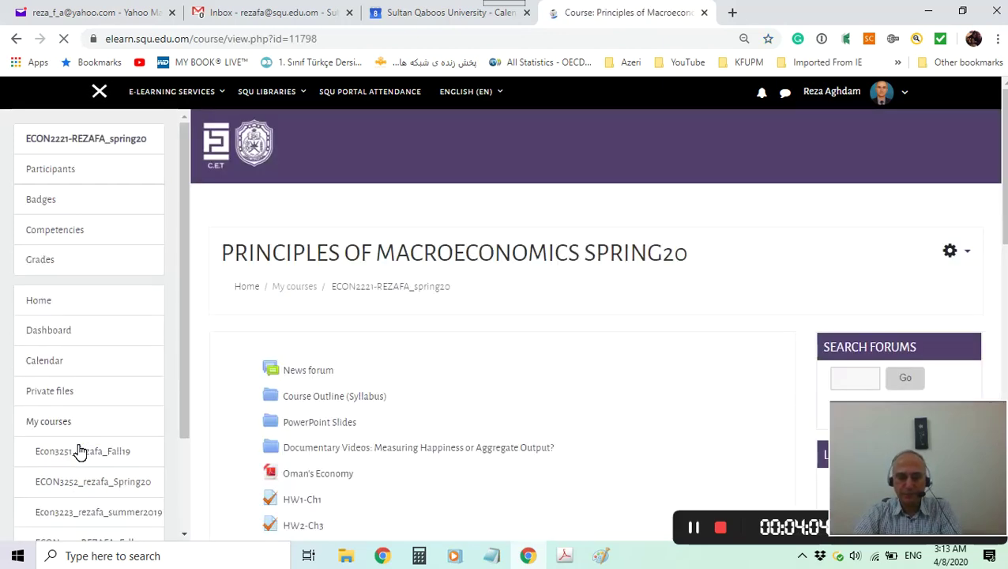
scroll(588, 303, "down", 2)
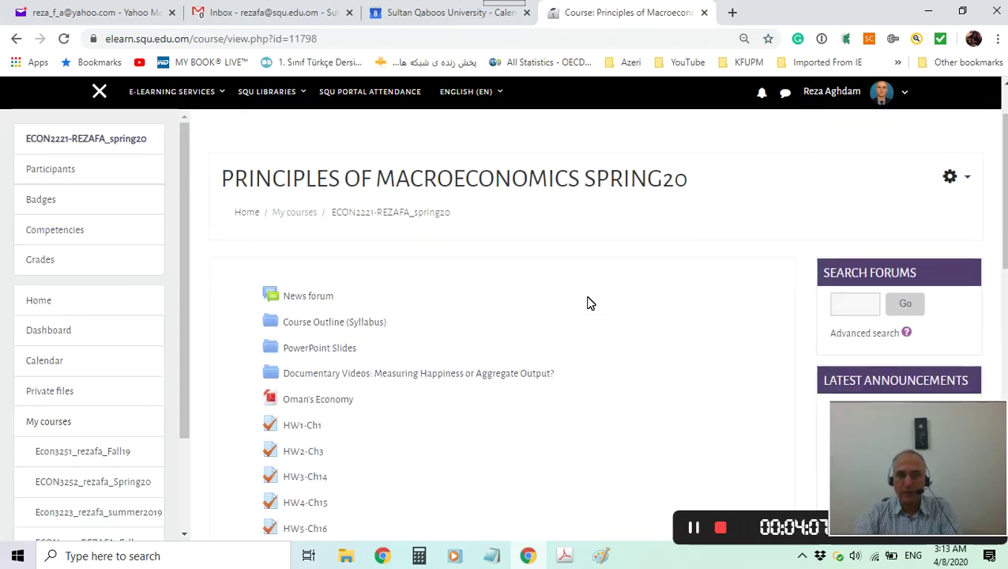
scroll(588, 303, "down", 1)
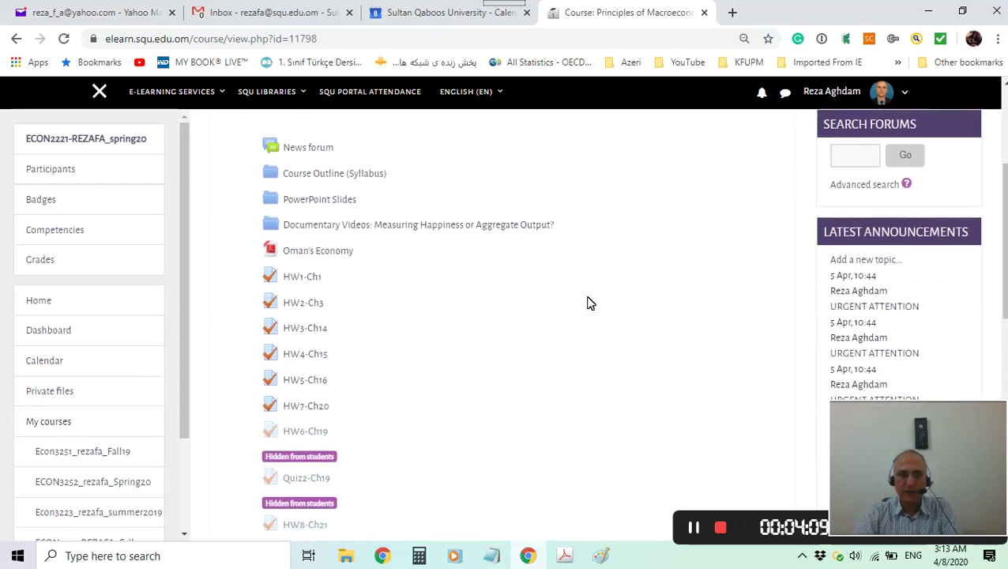
scroll(589, 303, "up", 1)
scroll(588, 304, "down", 1)
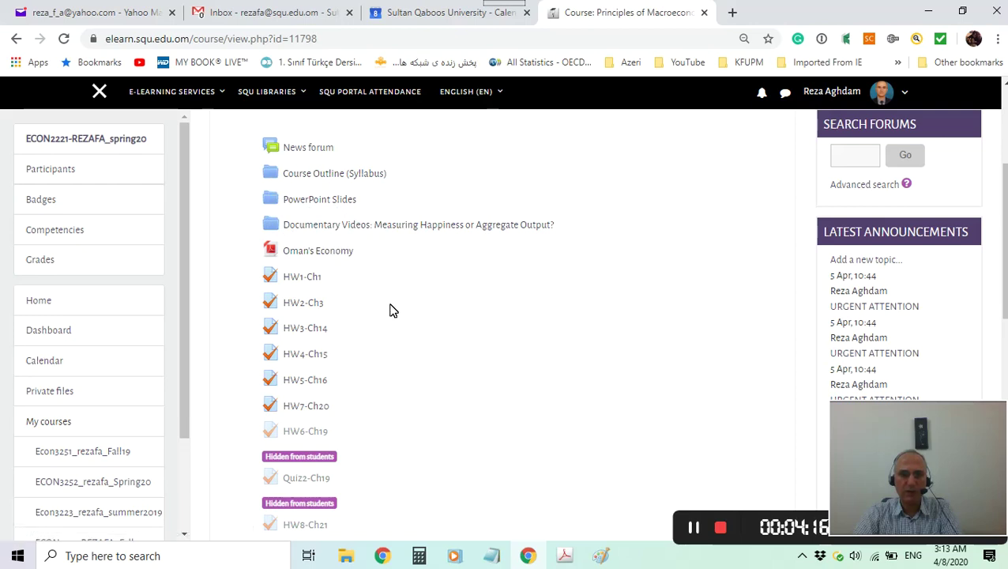
scroll(389, 310, "down", 1)
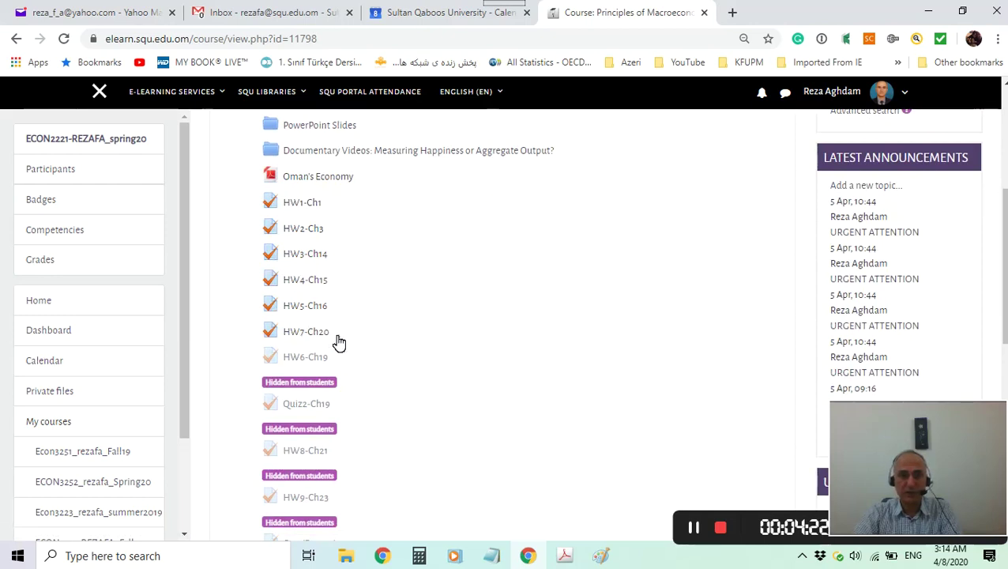
scroll(403, 326, "down", 4)
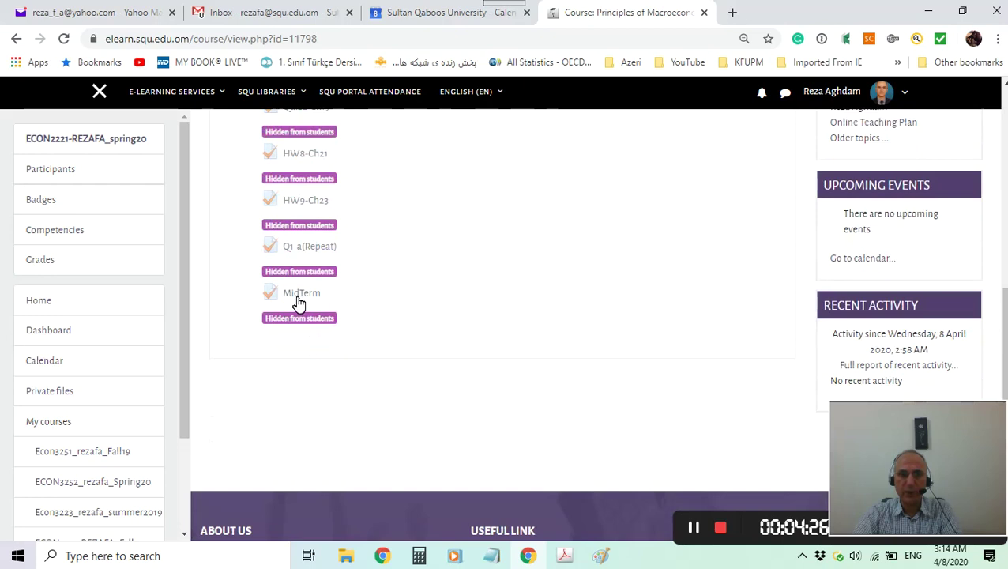
scroll(533, 297, "up", 4)
scroll(535, 298, "up", 3)
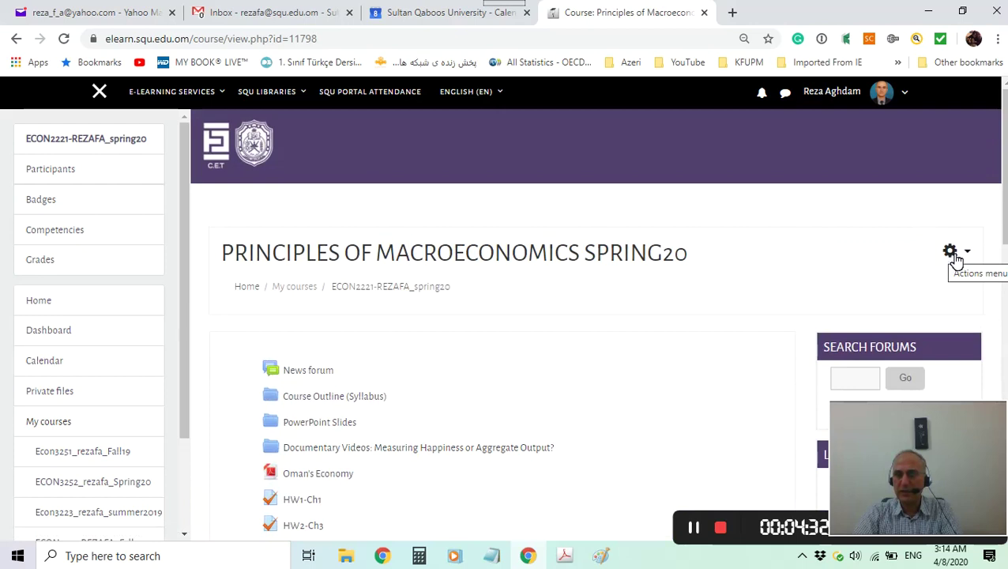
left_click(968, 254)
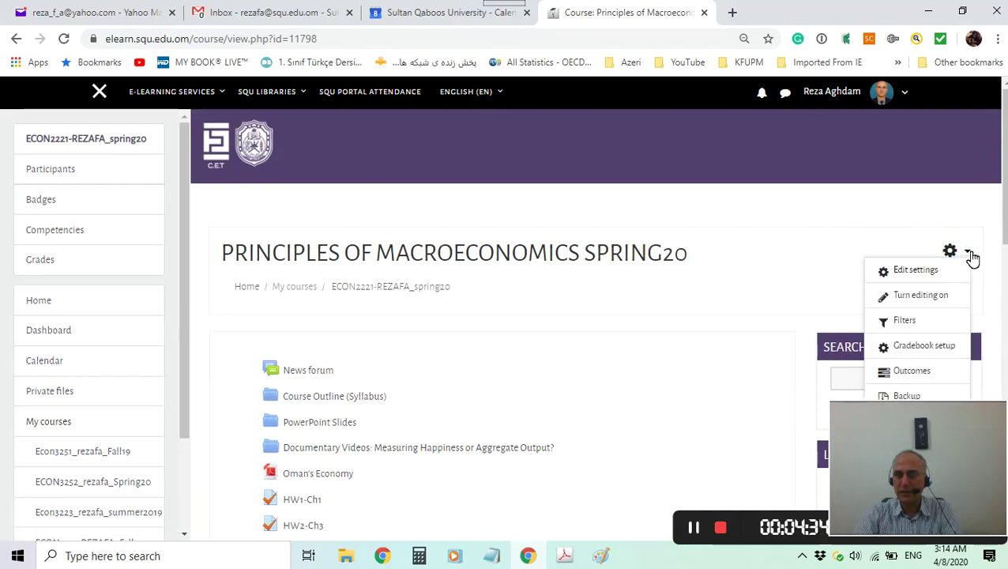
Turn editing on for the course and scroll to the end of the activity list.
left_click(909, 304)
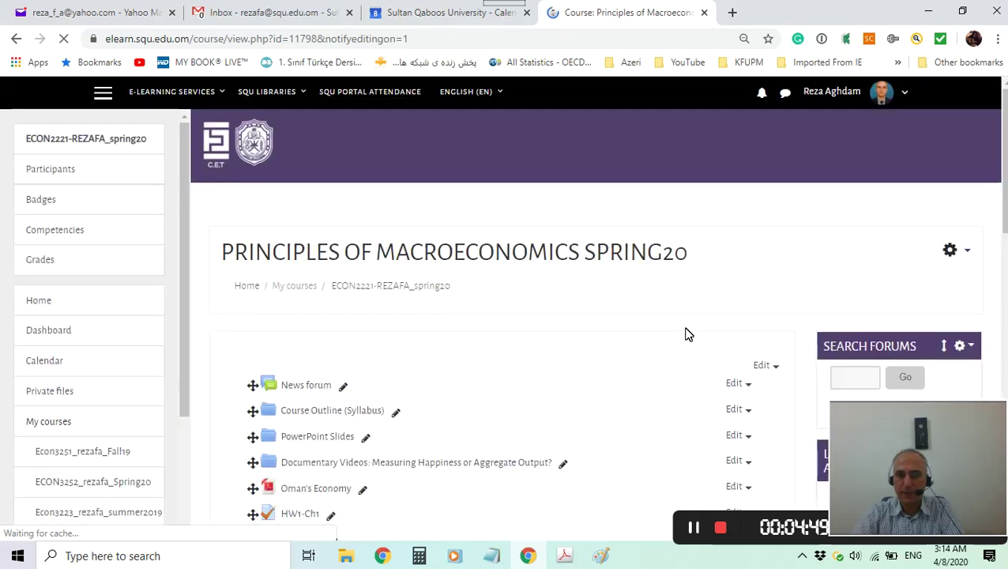
scroll(685, 334, "down", 4)
scroll(685, 334, "down", 4)
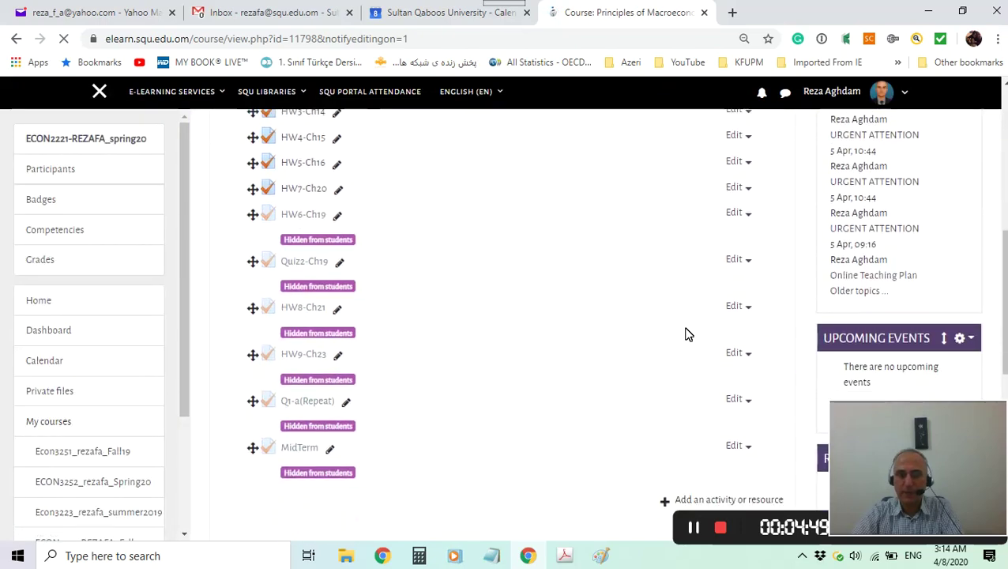
scroll(686, 334, "up", 4)
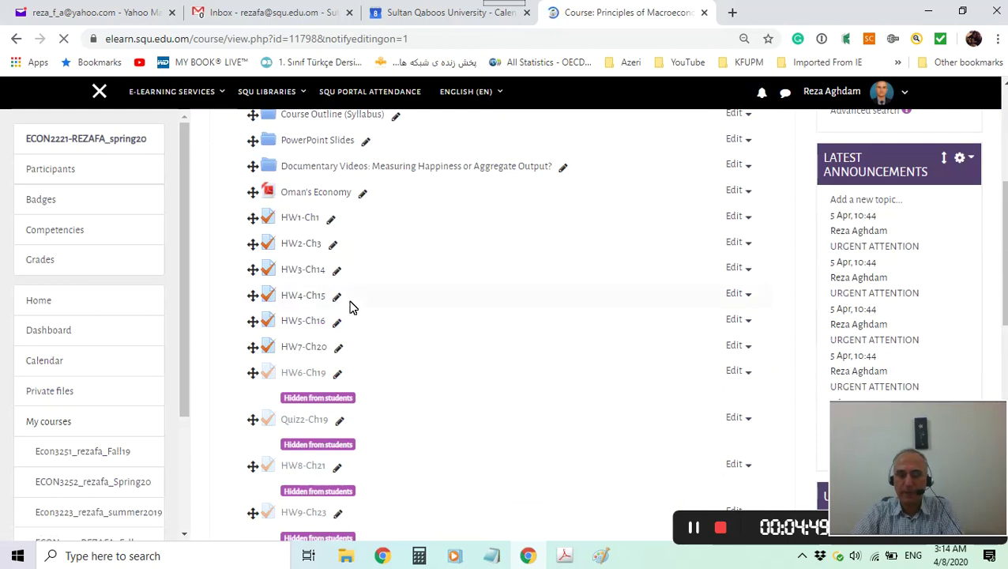
scroll(474, 301, "down", 2)
scroll(521, 303, "down", 2)
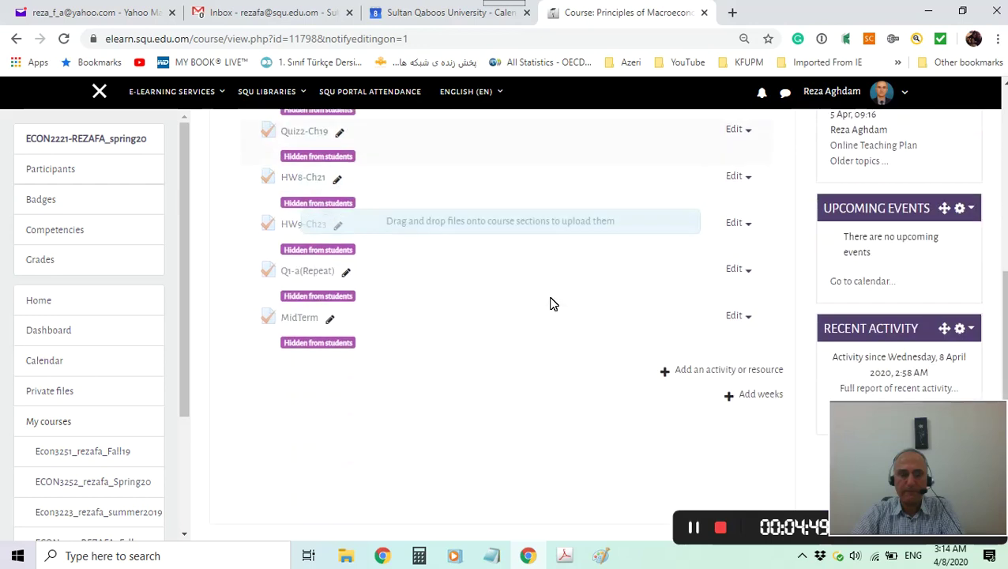
scroll(498, 308, "up", 2)
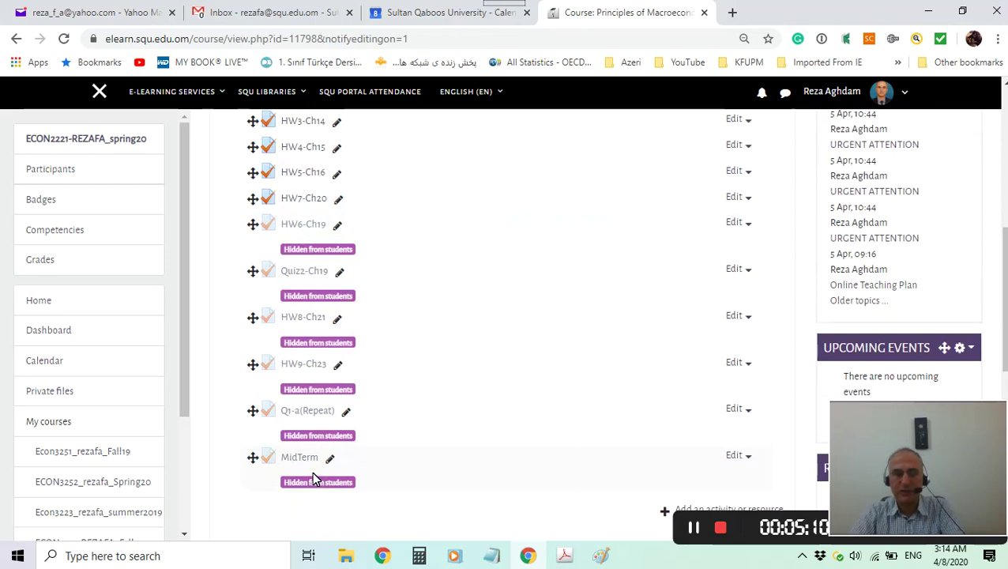
scroll(435, 411, "down", 1)
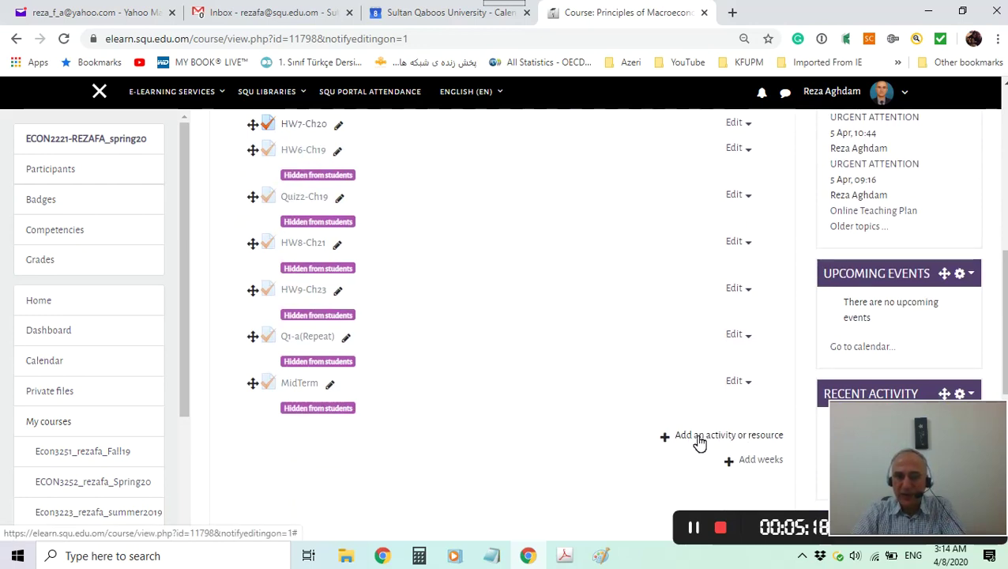
Add a Quiz activity through the activity chooser to reach the Adding a new Quiz form.
left_click(698, 437)
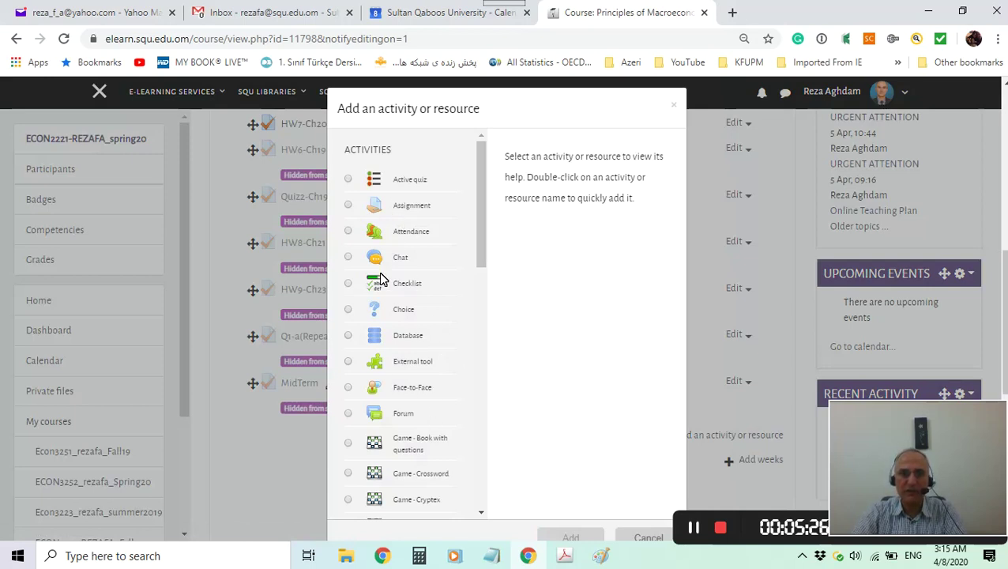
scroll(427, 381, "down", 3)
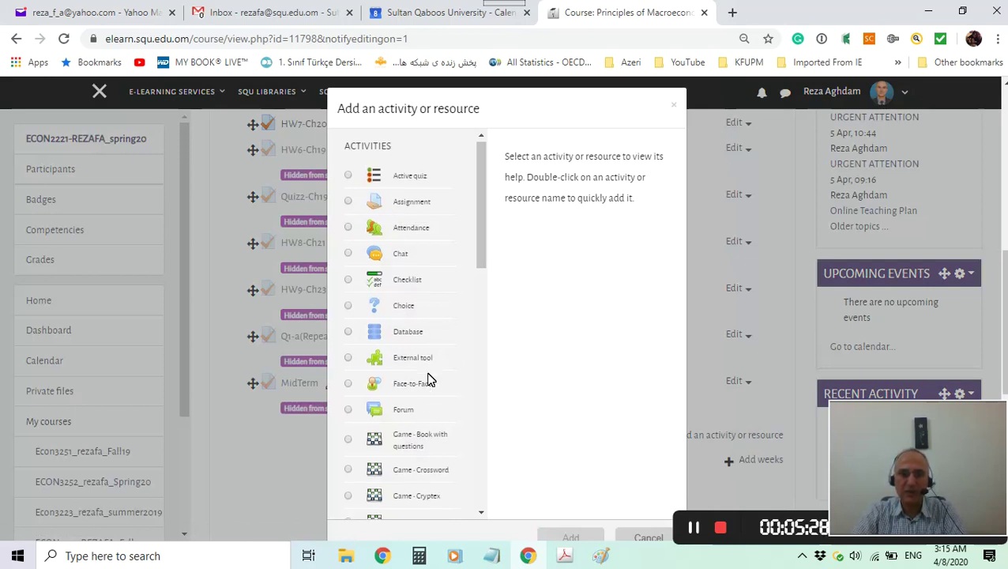
scroll(426, 379, "down", 5)
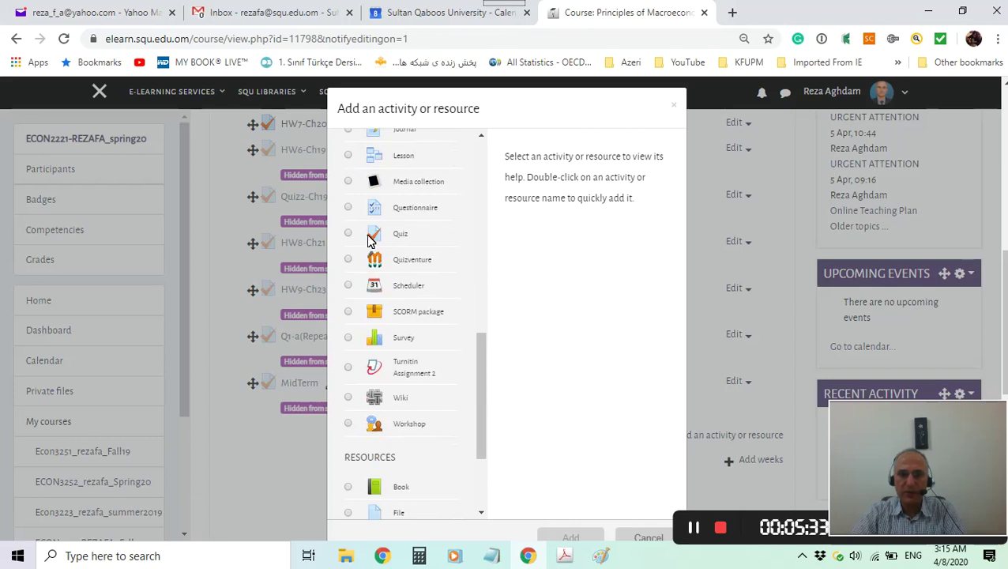
left_click(349, 233)
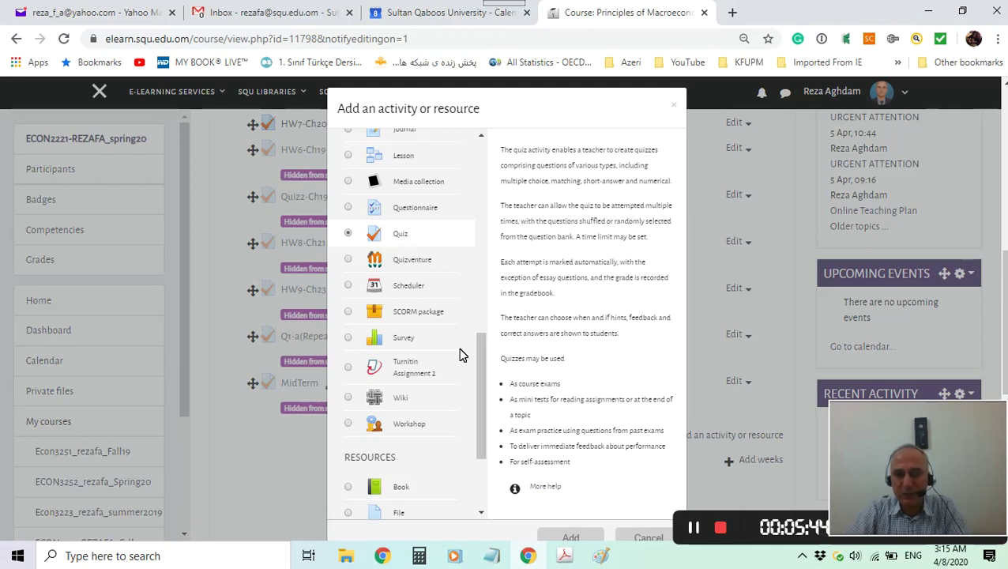
scroll(465, 368, "down", 1)
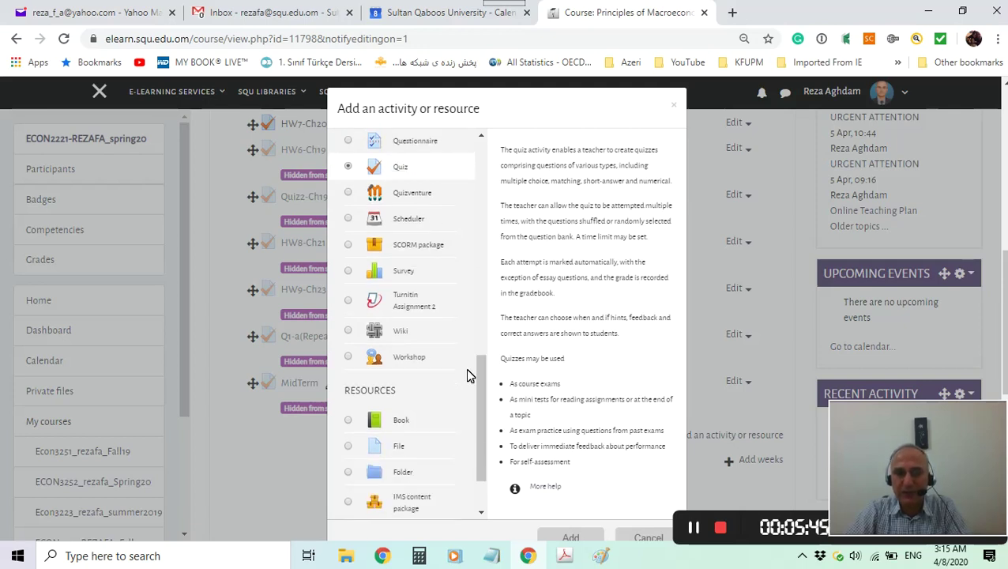
left_click(580, 538)
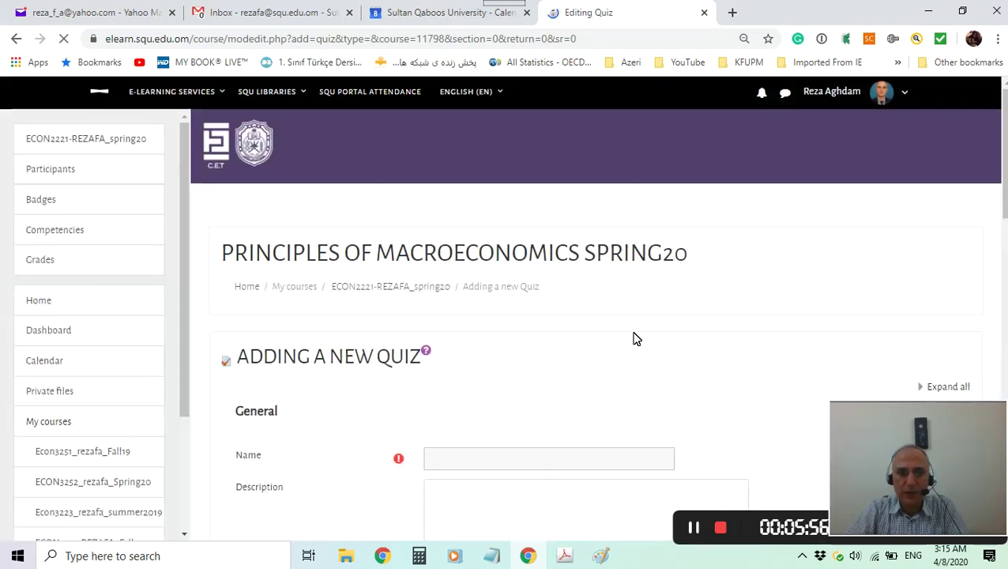
Enter 'Test Sample' as the quiz name, leaving the Description editor blank.
scroll(629, 328, "down", 1)
scroll(630, 328, "down", 2)
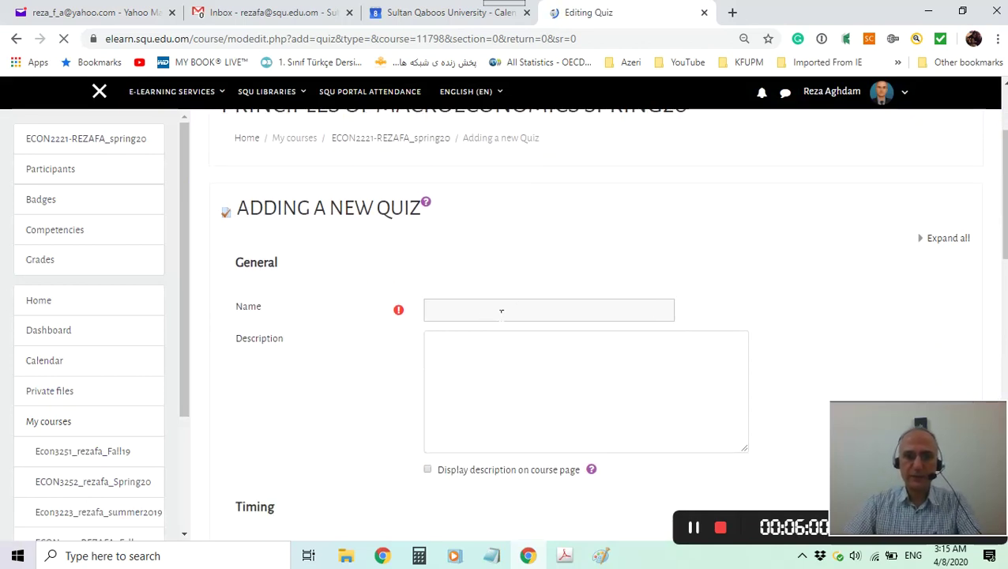
scroll(503, 311, "down", 1)
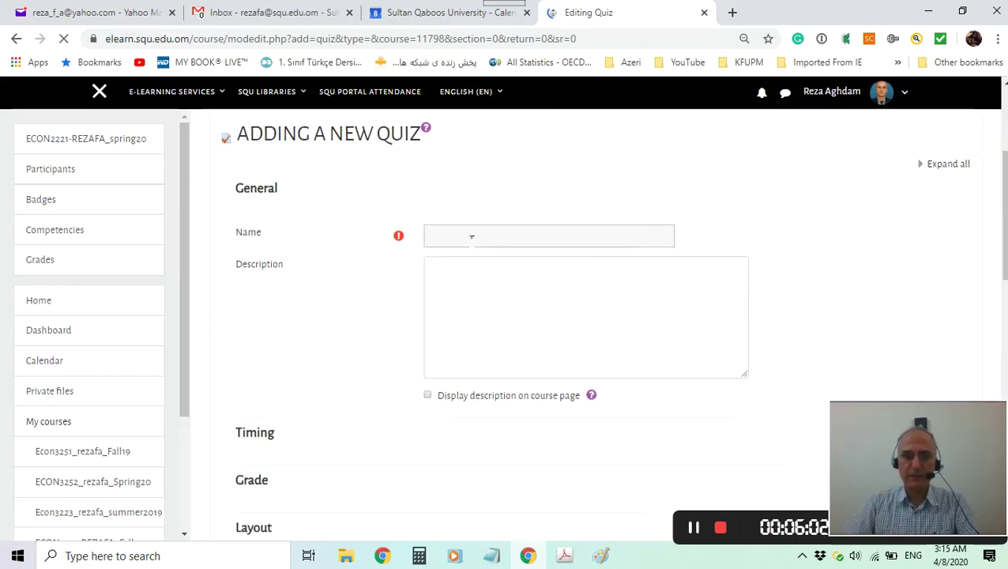
left_click(471, 236)
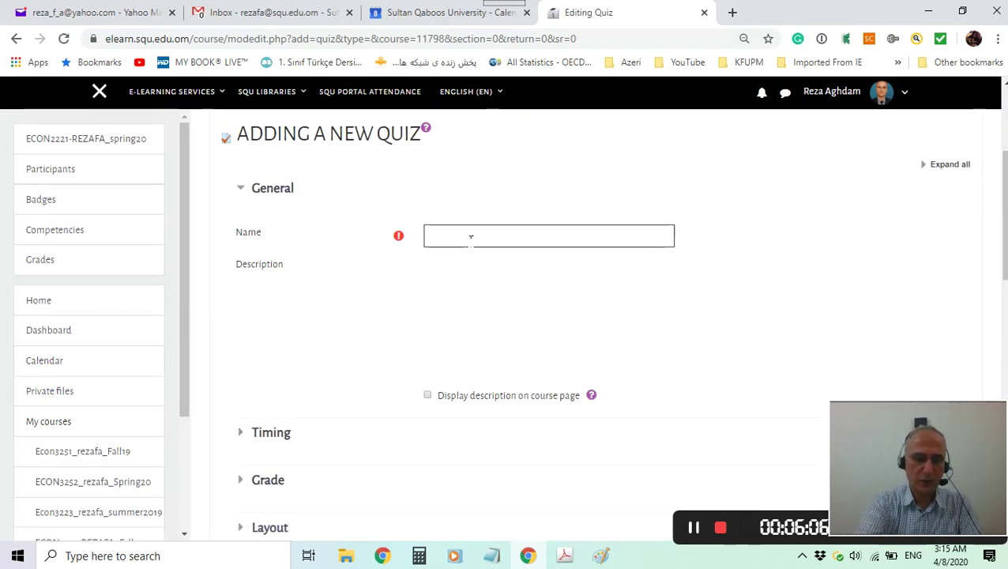
type("Test Sample")
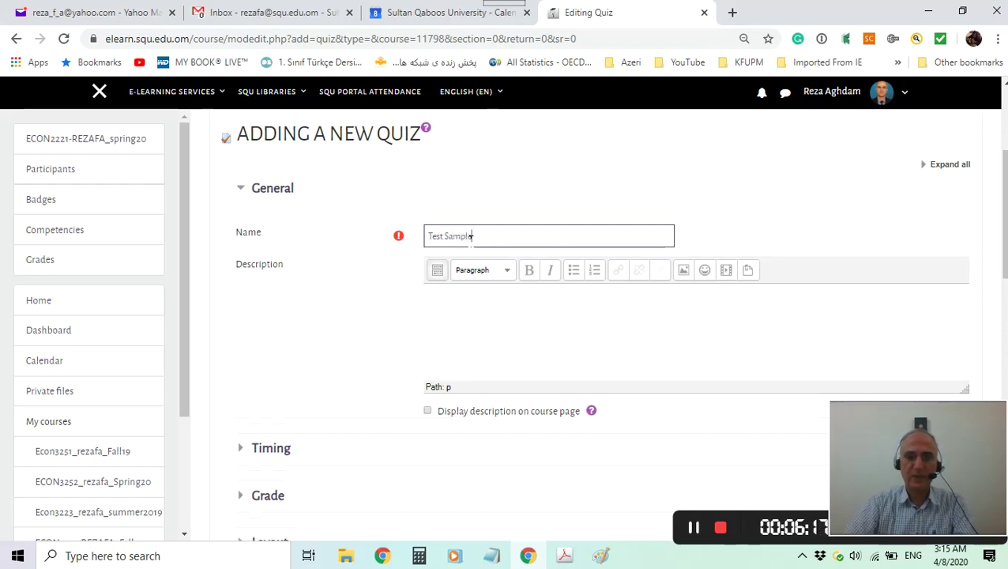
left_click(479, 321)
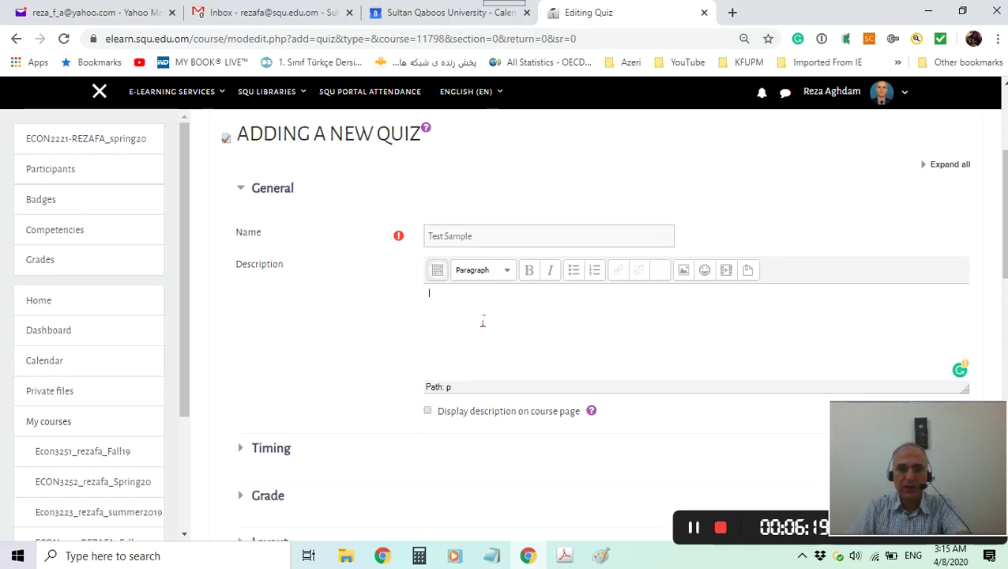
scroll(482, 322, "down", 1)
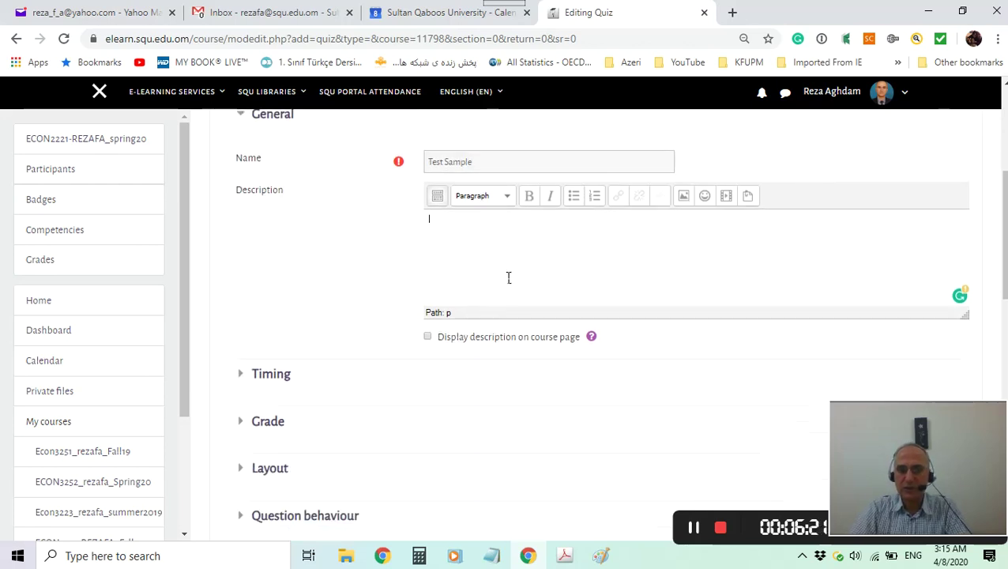
scroll(509, 276, "up", 1)
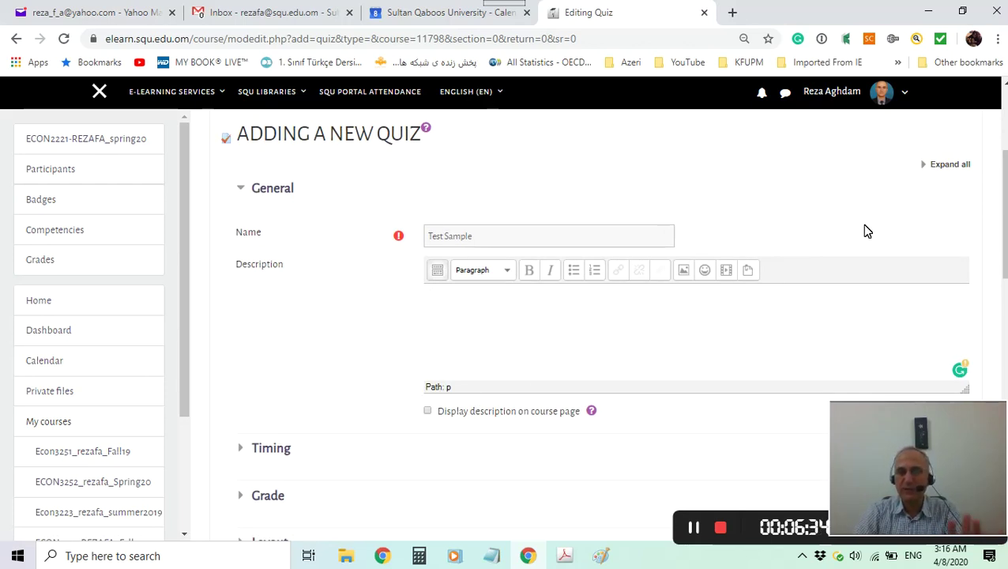
Expand all quiz settings sections and scroll down to the Timing options.
left_click(941, 172)
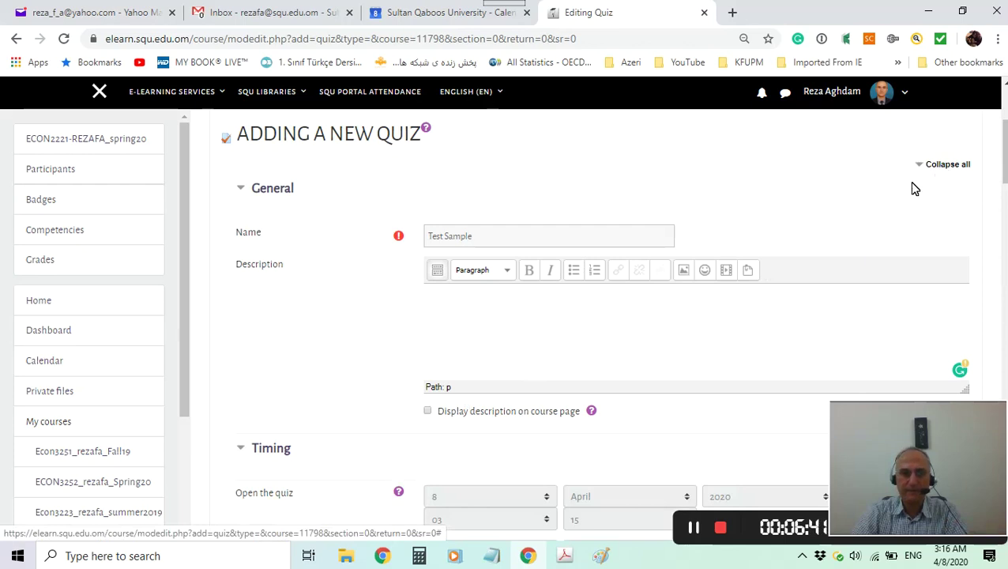
scroll(624, 292, "down", 1)
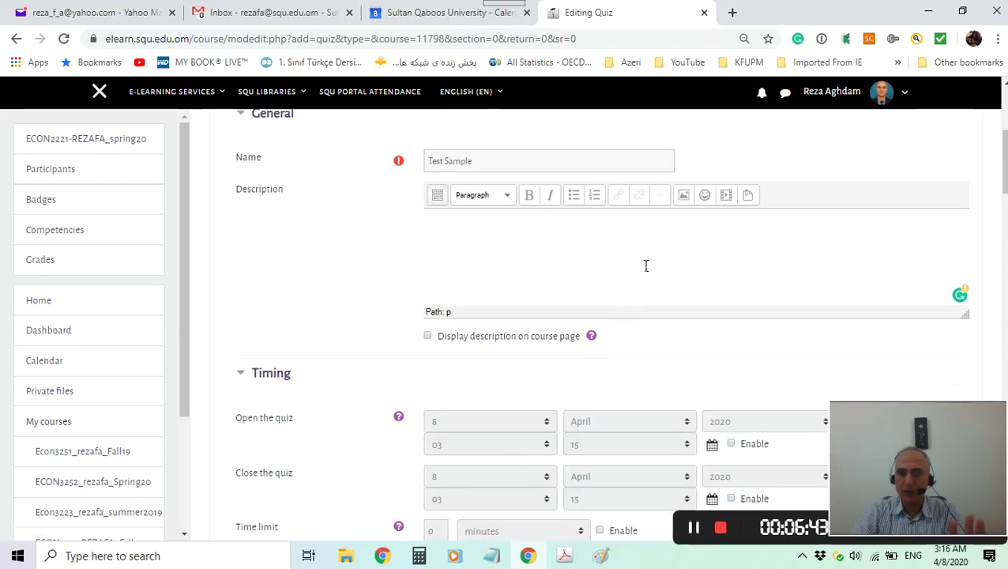
scroll(635, 276, "down", 1)
scroll(640, 265, "up", 2)
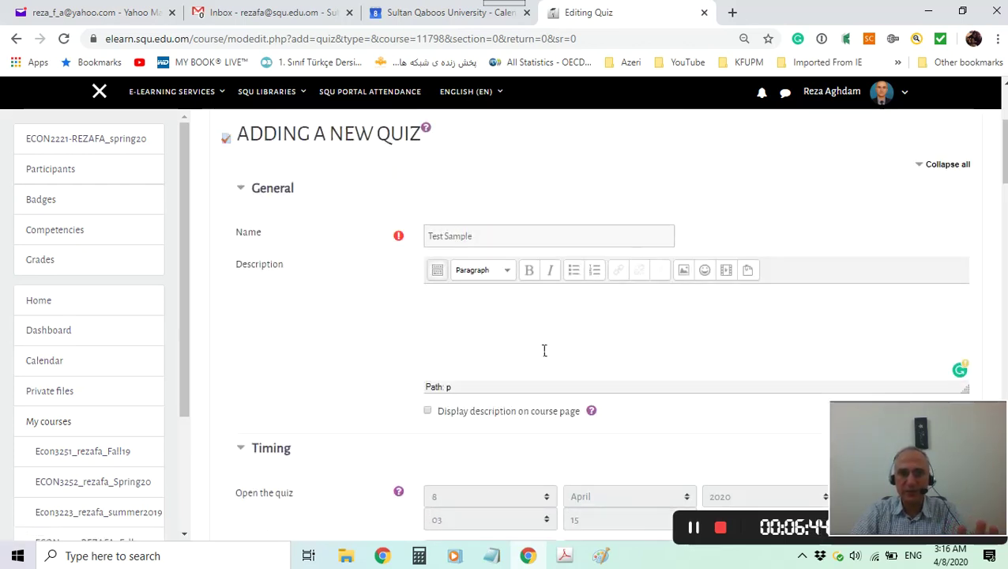
scroll(632, 355, "down", 1)
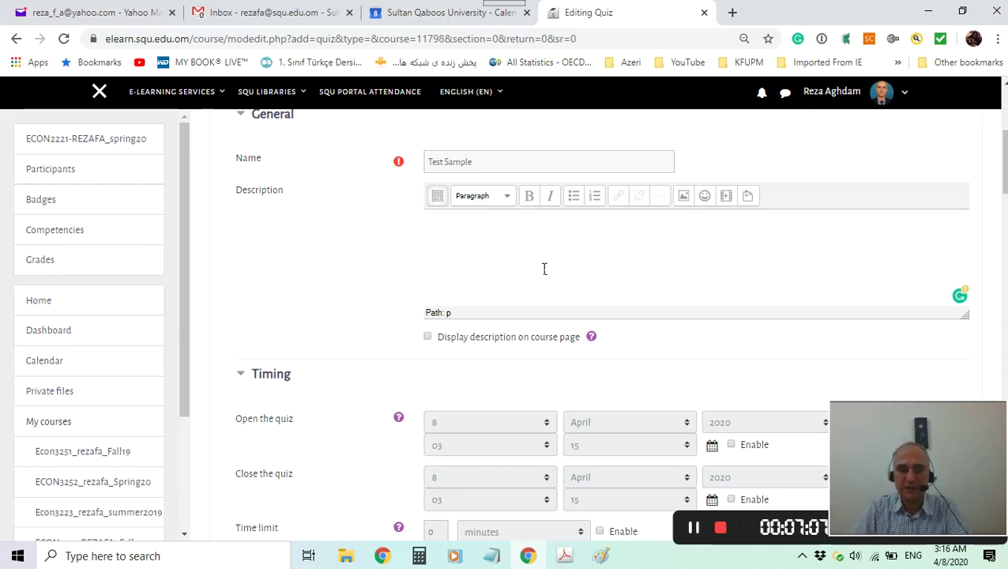
scroll(544, 268, "down", 2)
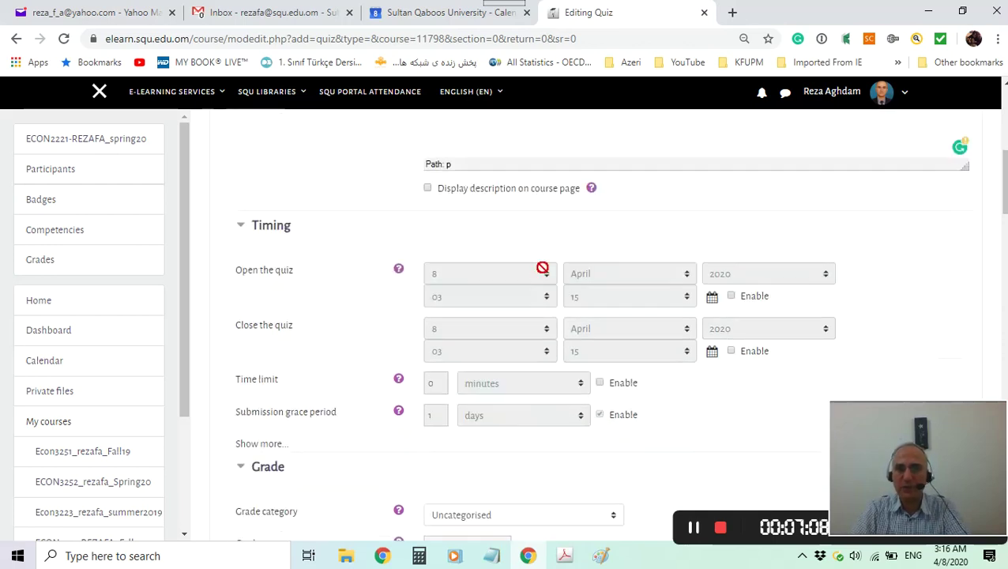
scroll(543, 268, "down", 1)
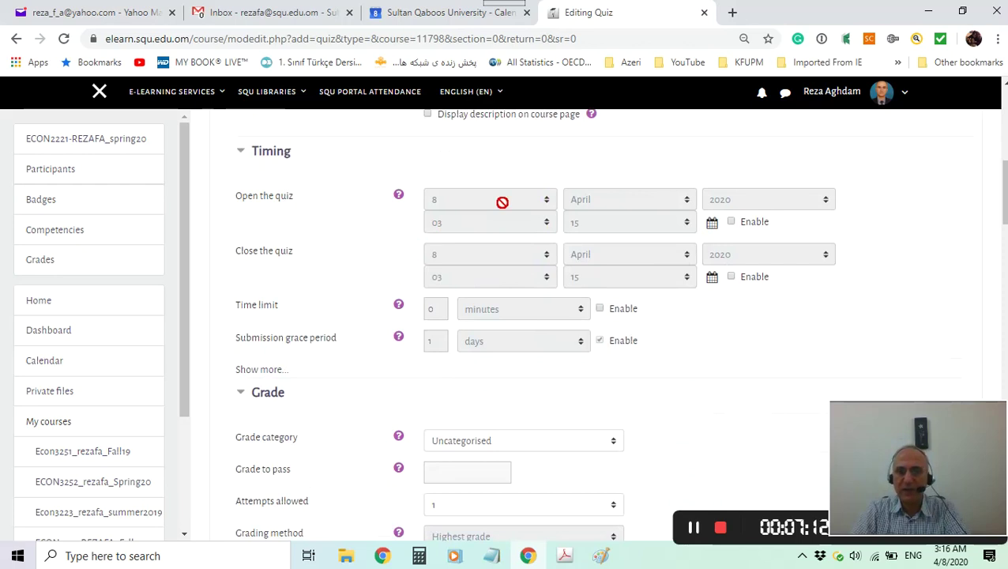
Enable the quiz opening date and set its time to 00:00.
left_click(732, 223)
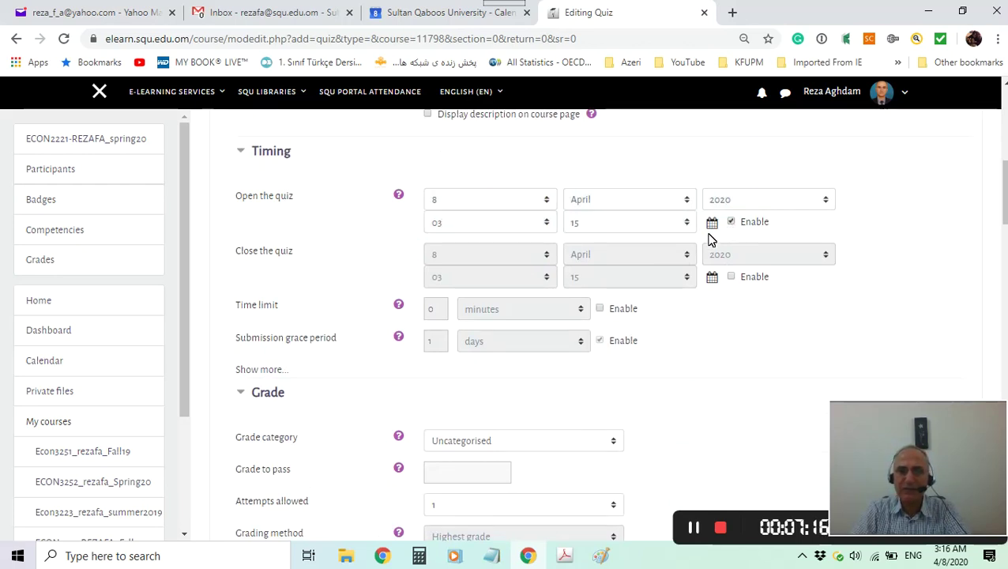
left_click(514, 204)
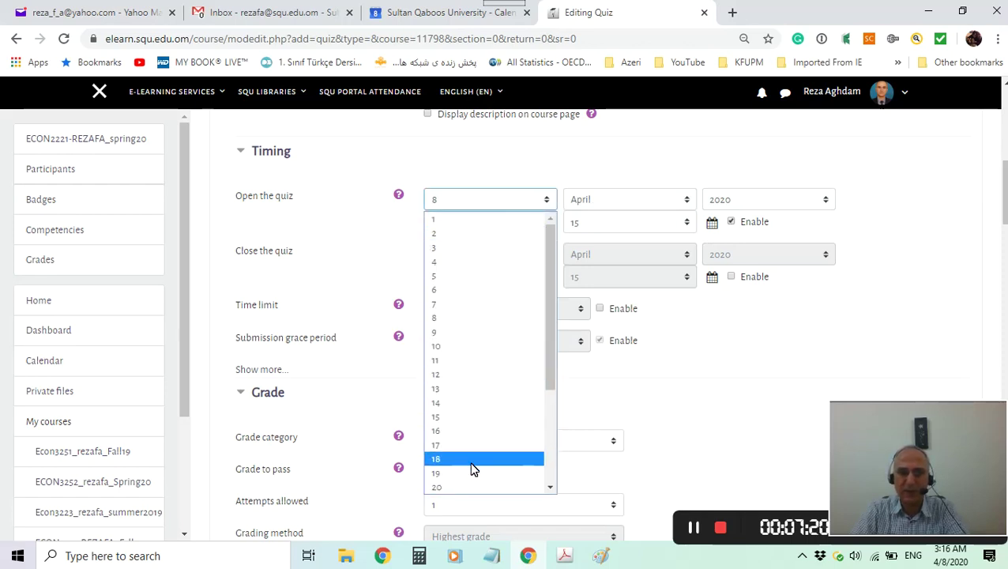
scroll(474, 468, "down", 2)
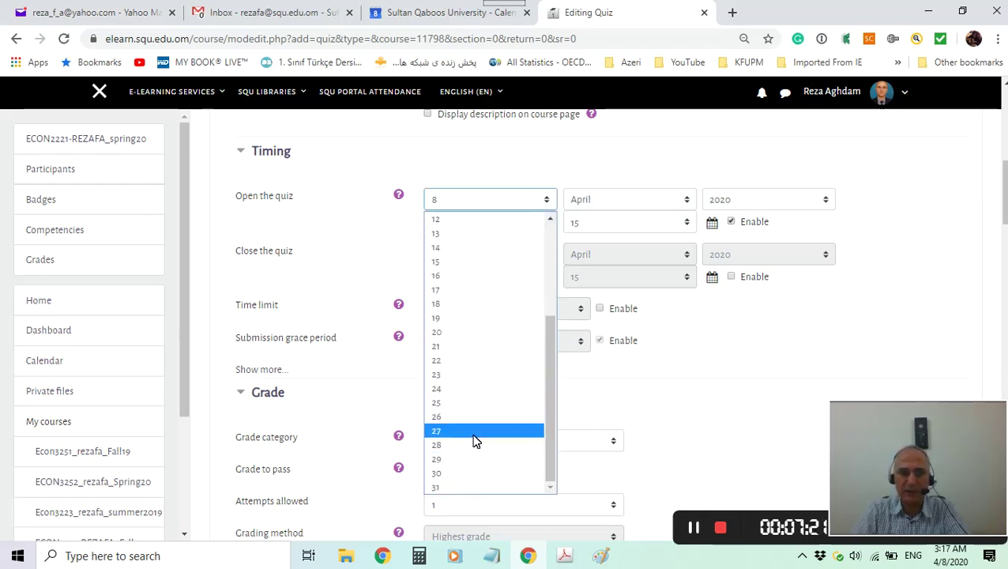
left_click(440, 405)
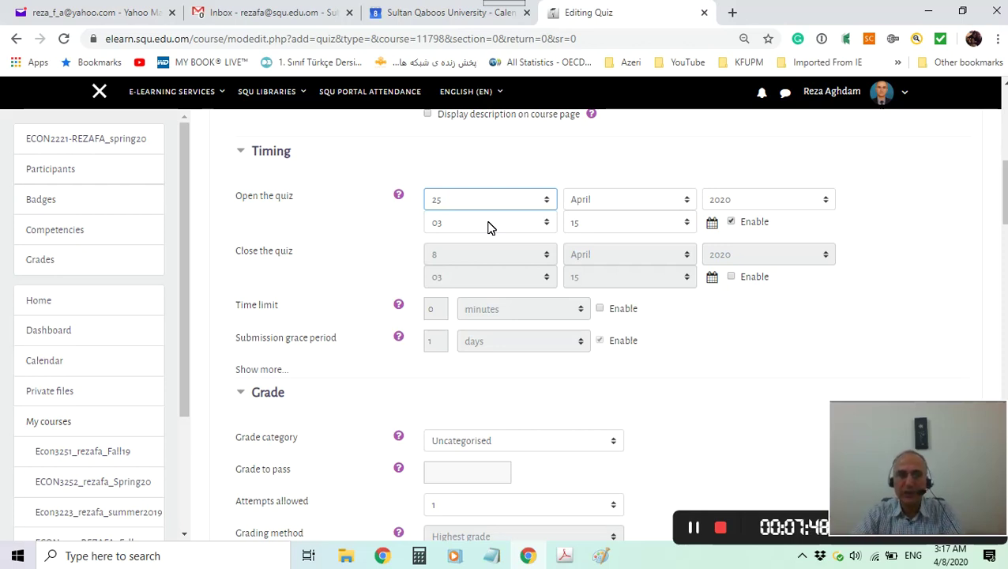
left_click(488, 225)
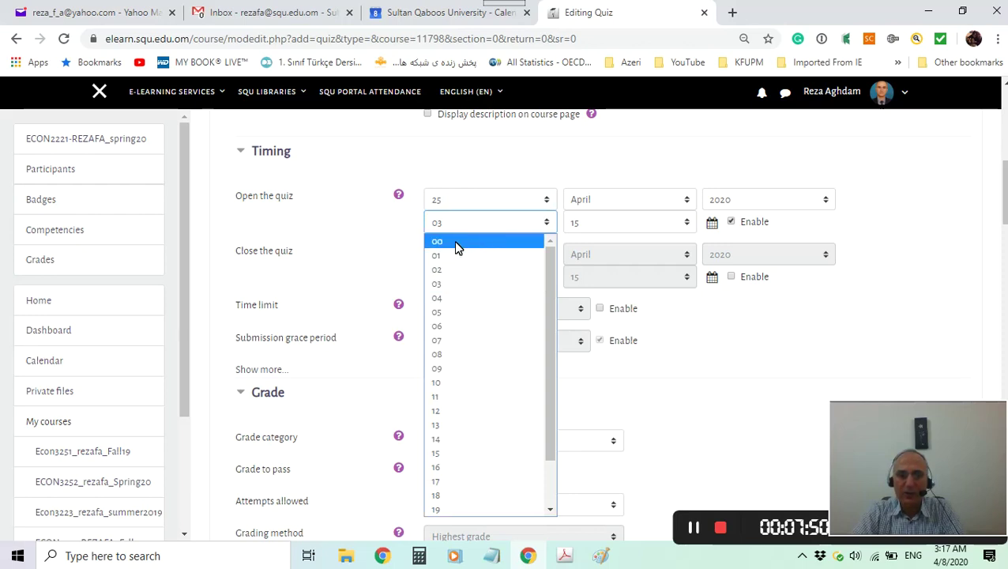
left_click(457, 247)
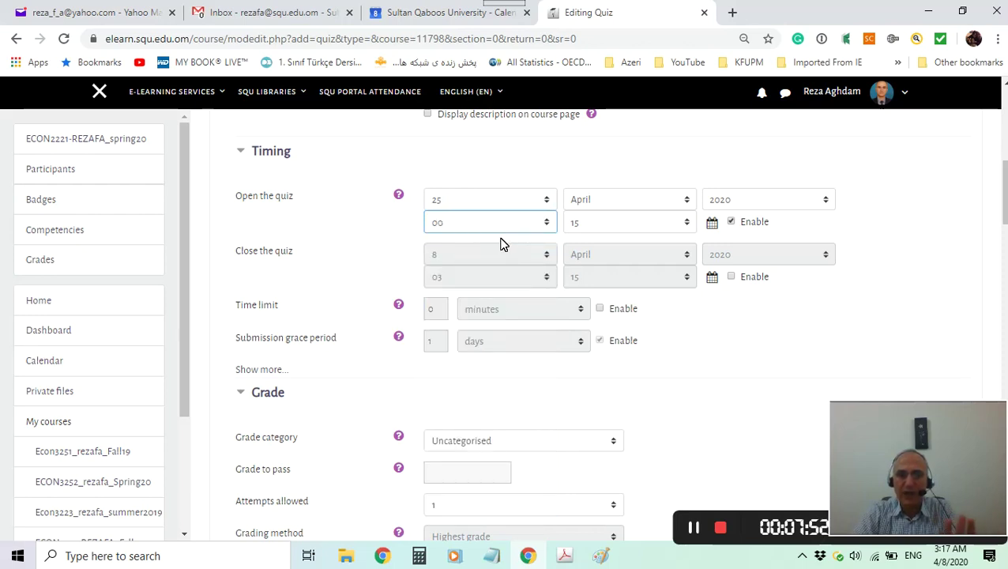
left_click(612, 227)
left_click(605, 239)
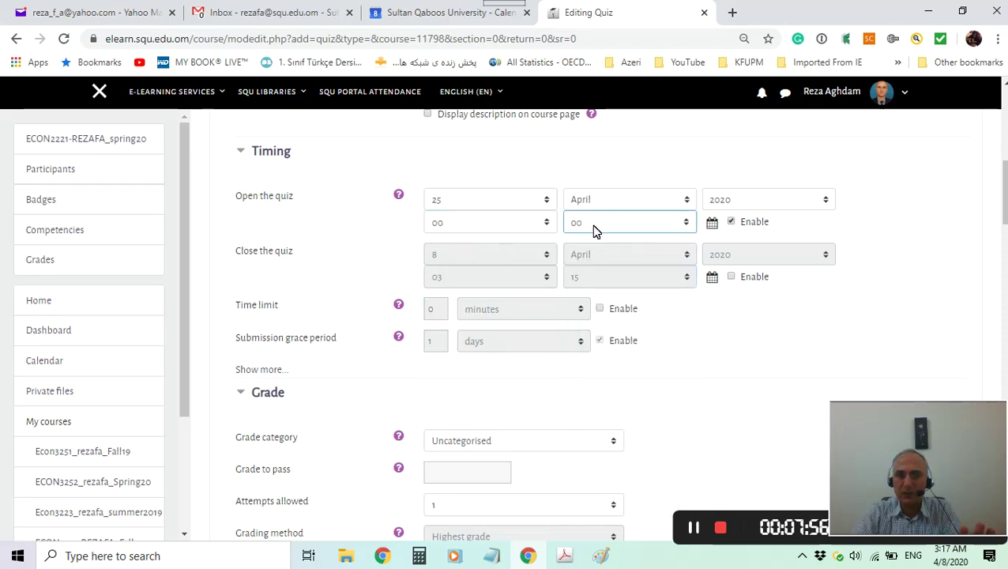
Enable the closing date and change the opening day to 26 April 2020.
left_click(732, 278)
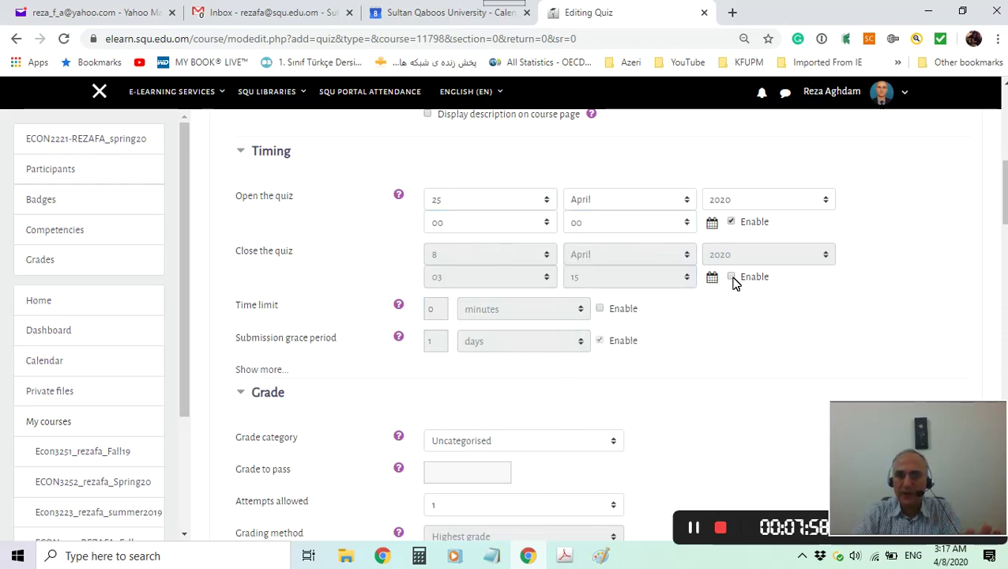
left_click(713, 280)
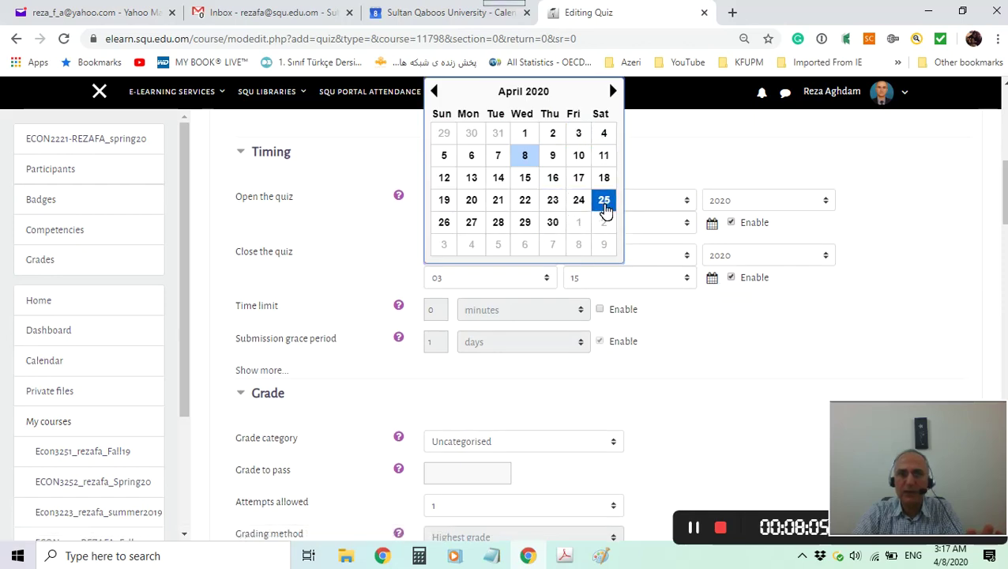
left_click(606, 208)
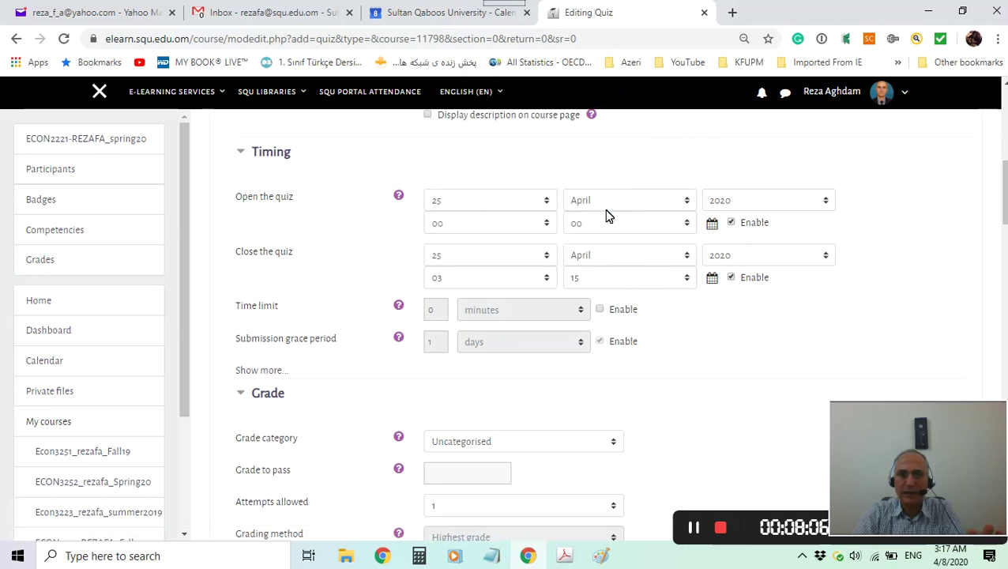
left_click(480, 200)
scroll(504, 458, "down", 2)
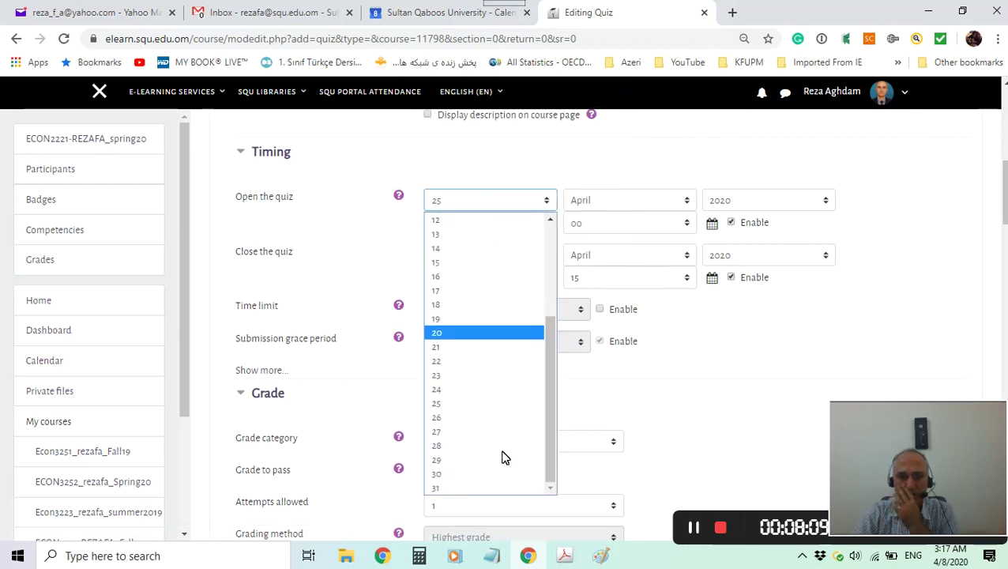
left_click(456, 418)
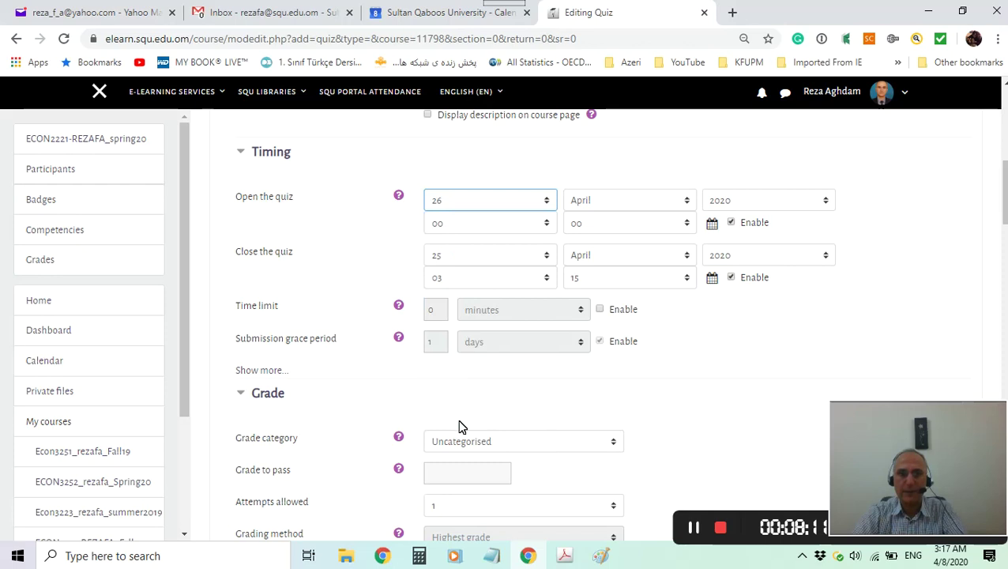
Set the quiz to close on 26 April 2020 at 23:59.
left_click(444, 254)
scroll(504, 499, "down", 2)
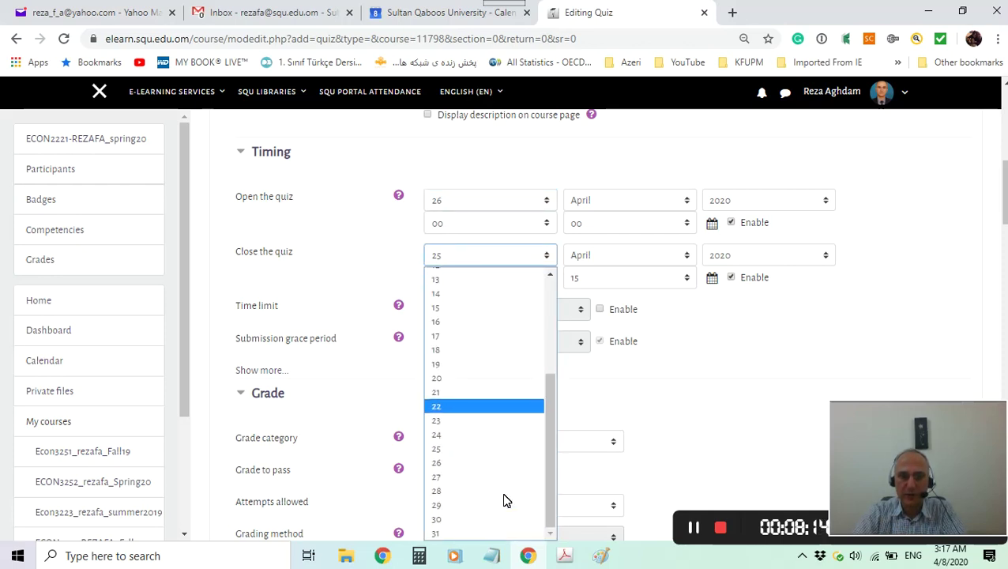
left_click(451, 463)
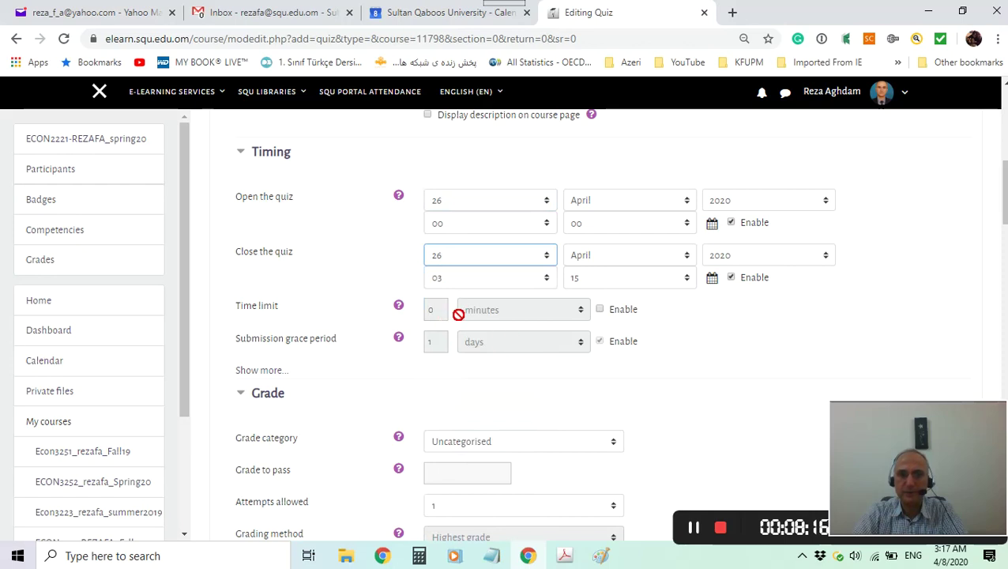
left_click(502, 280)
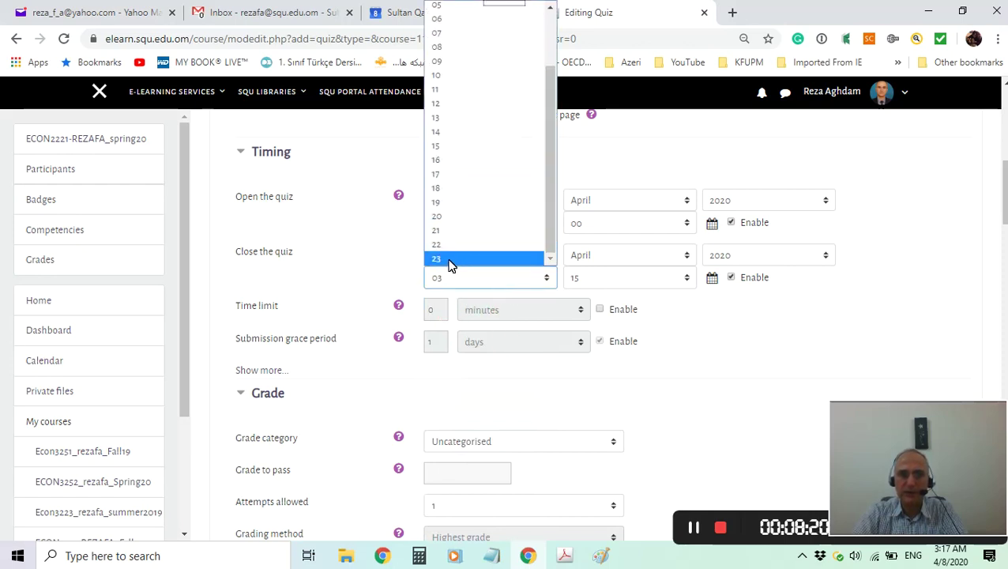
left_click(452, 256)
left_click(612, 282)
scroll(605, 251, "down", 10)
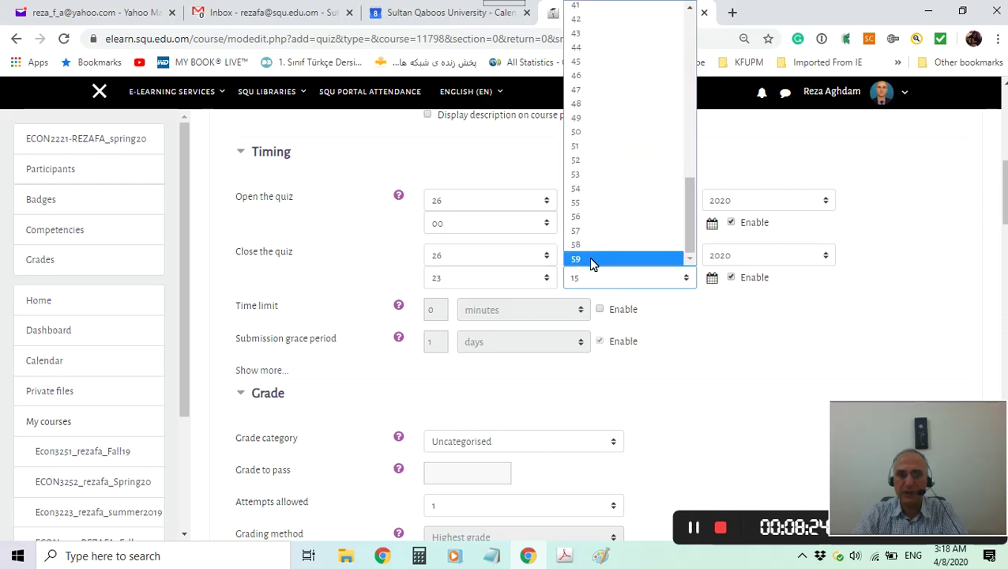
left_click(589, 259)
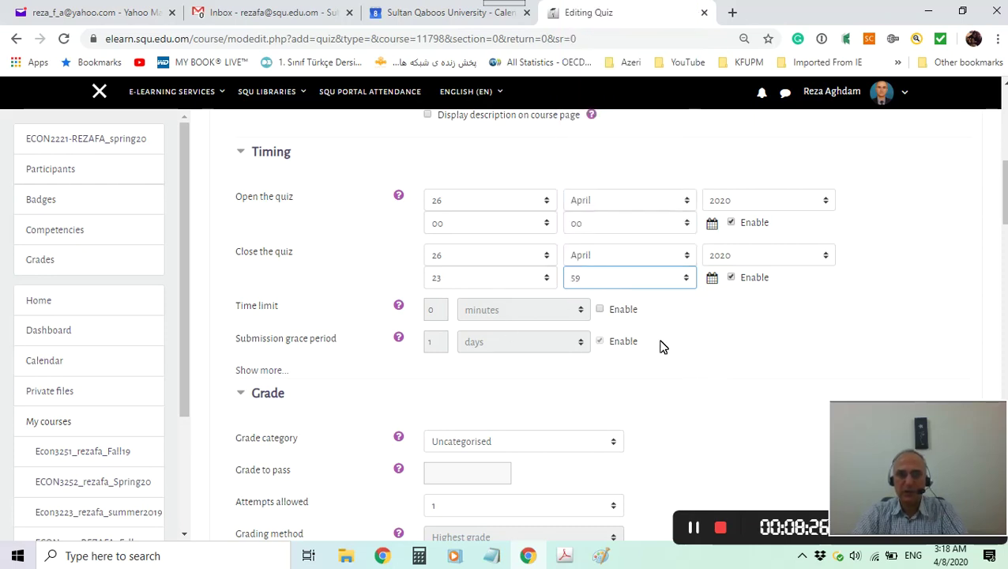
Enable the quiz time limit and set it to 120 minutes.
scroll(774, 385, "down", 1)
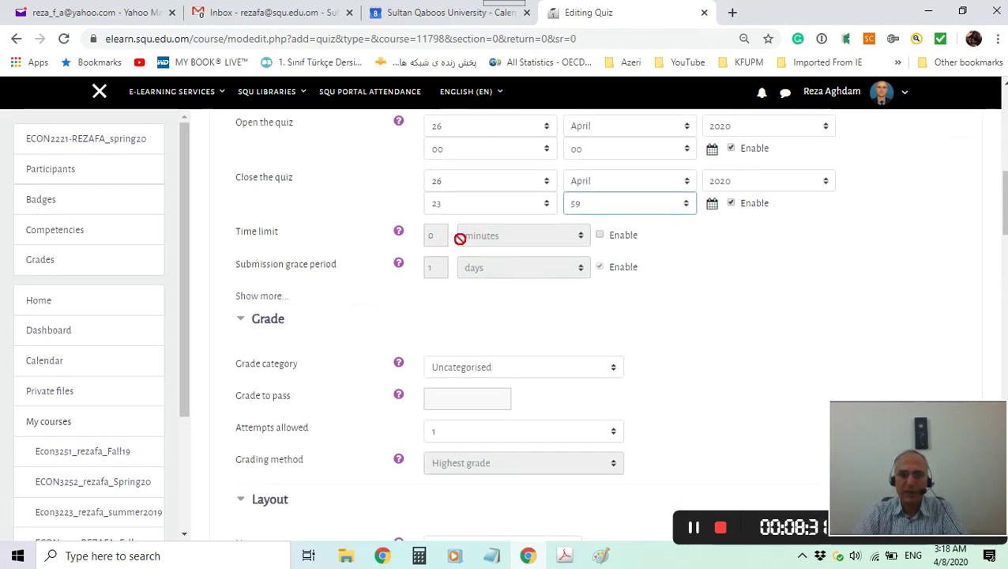
left_click(600, 237)
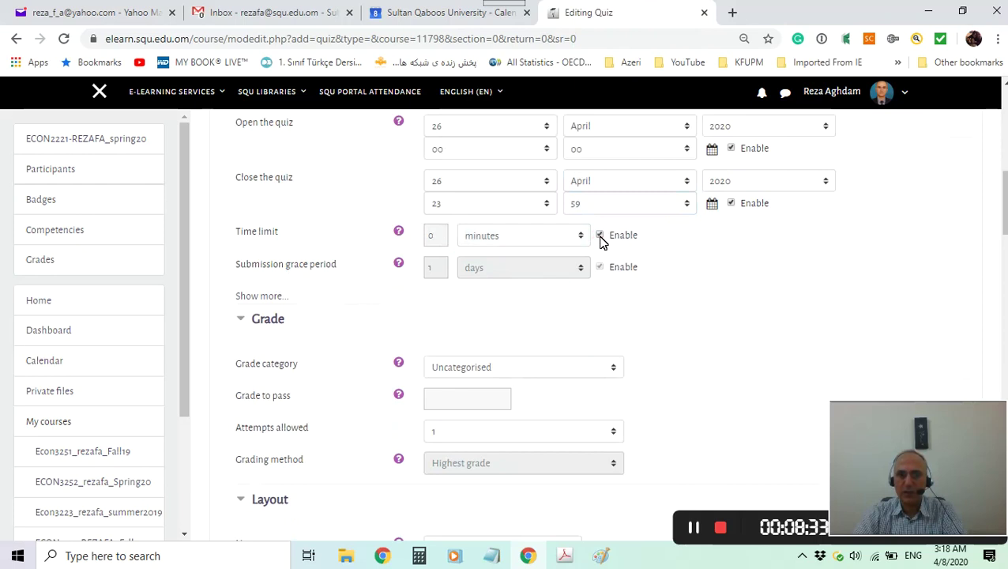
left_click(438, 243)
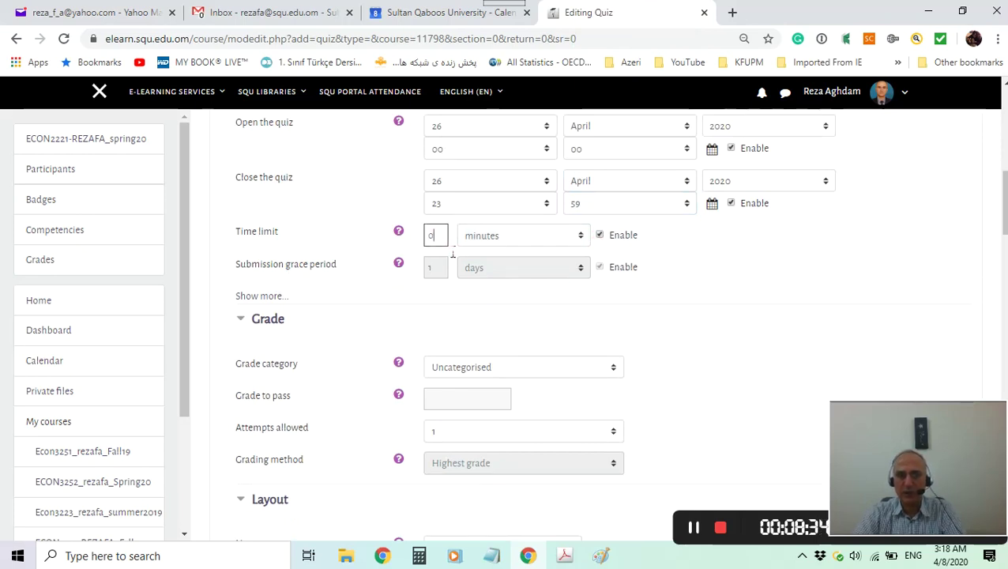
key("BackSpace")
type("120")
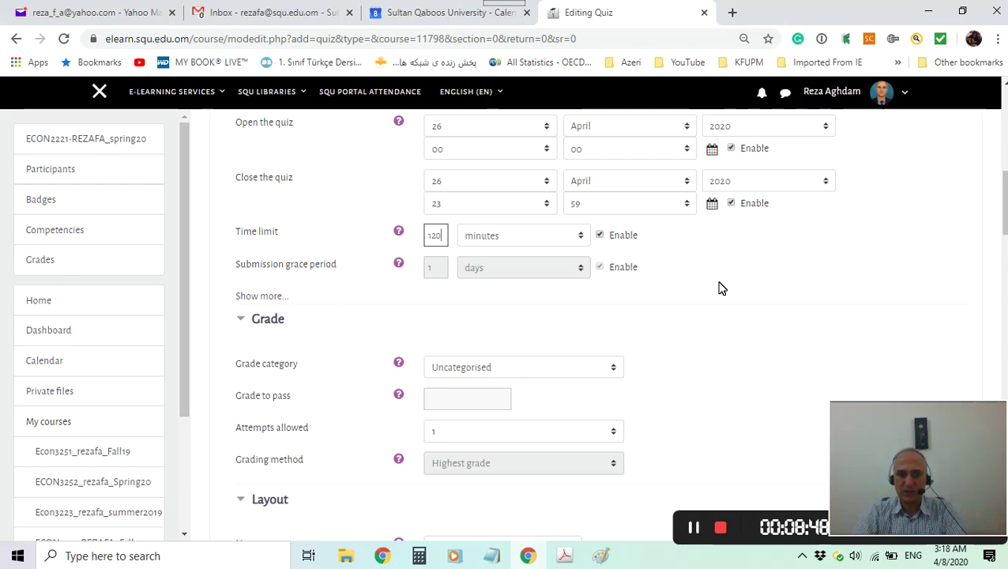
In Layout, set New page to 'Every question'.
scroll(721, 292, "down", 1)
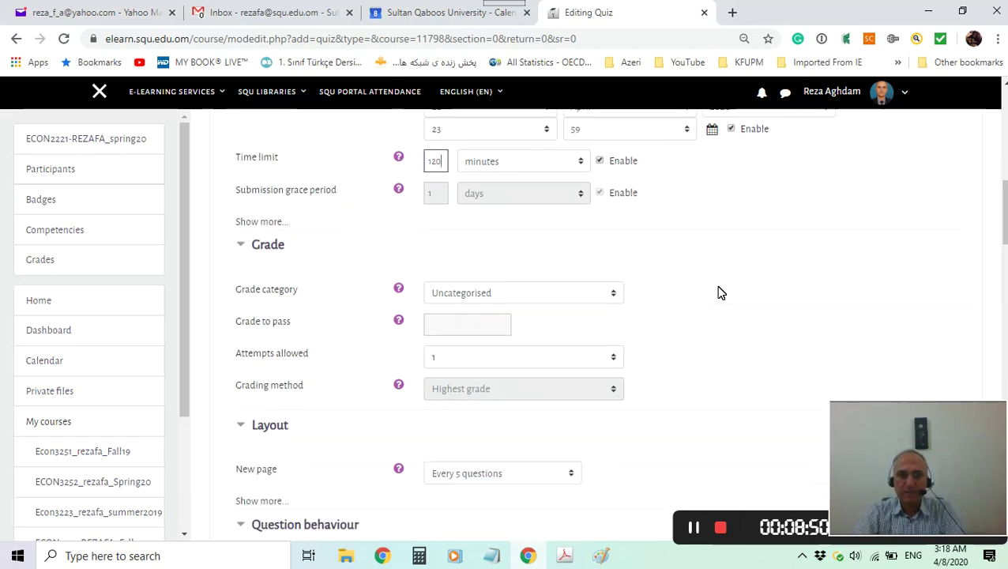
scroll(720, 292, "down", 1)
scroll(553, 308, "down", 1)
scroll(553, 308, "down", 2)
scroll(552, 300, "up", 2)
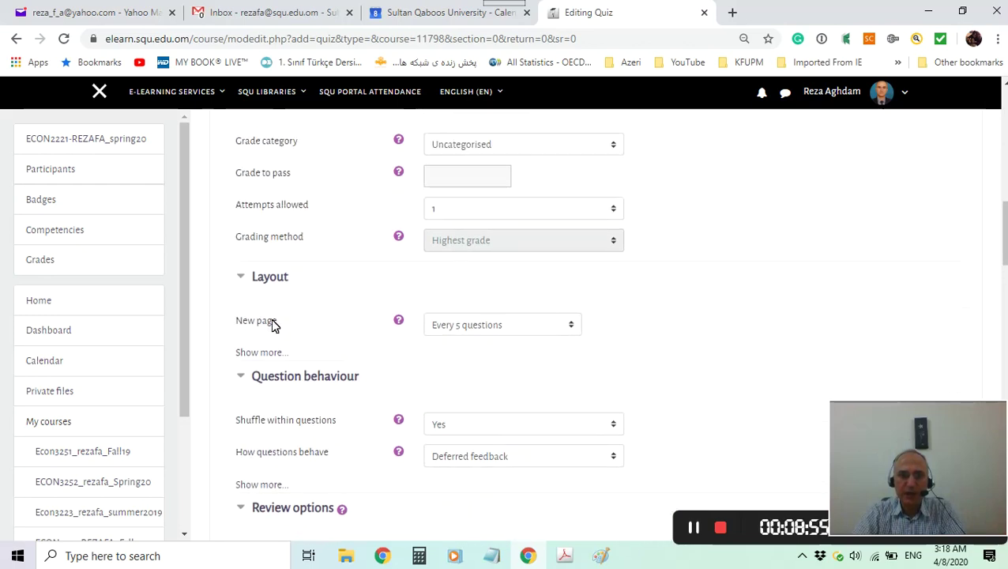
left_click(513, 329)
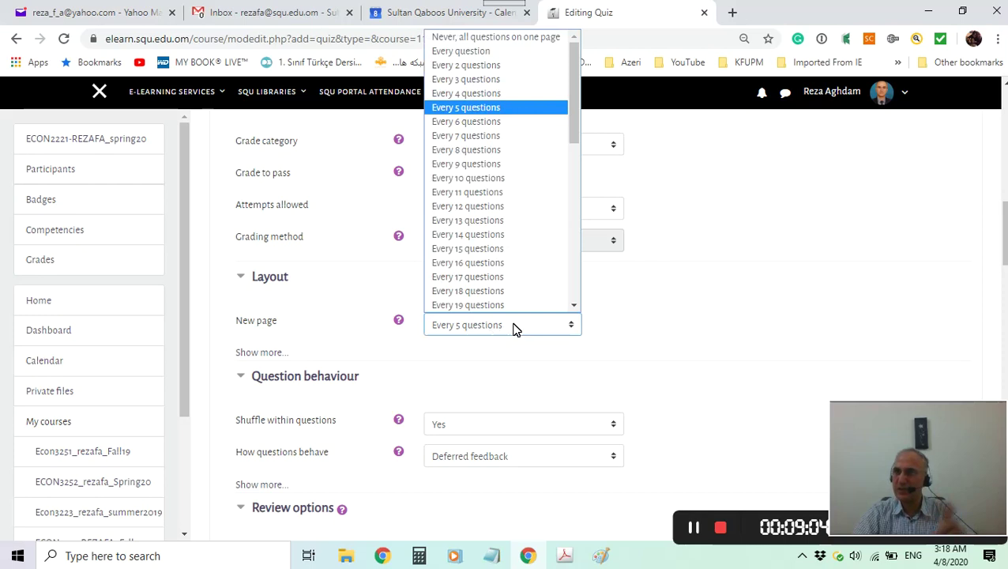
left_click(464, 52)
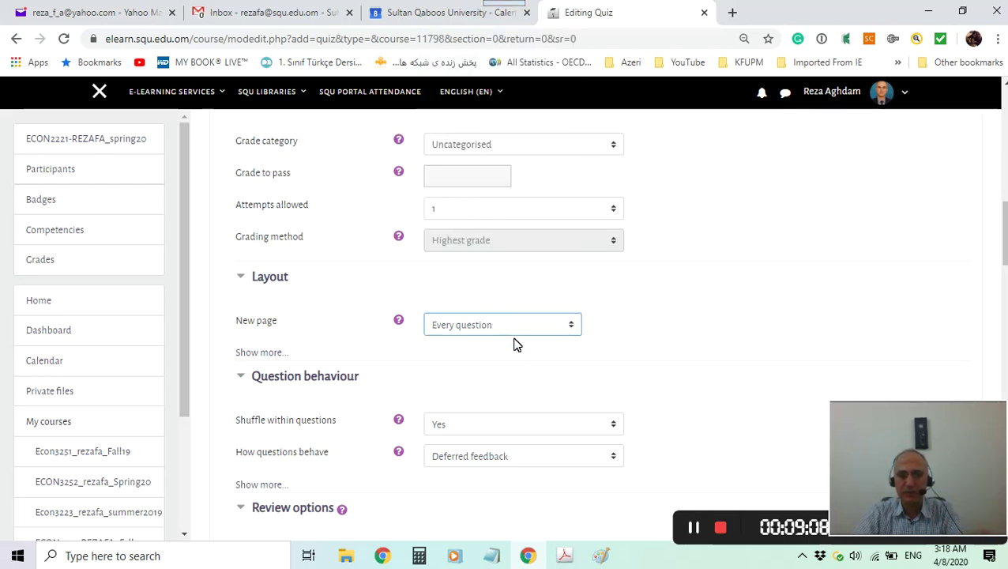
Show more layout settings and keep Free navigation and Deferred feedback behaviour.
left_click(255, 355)
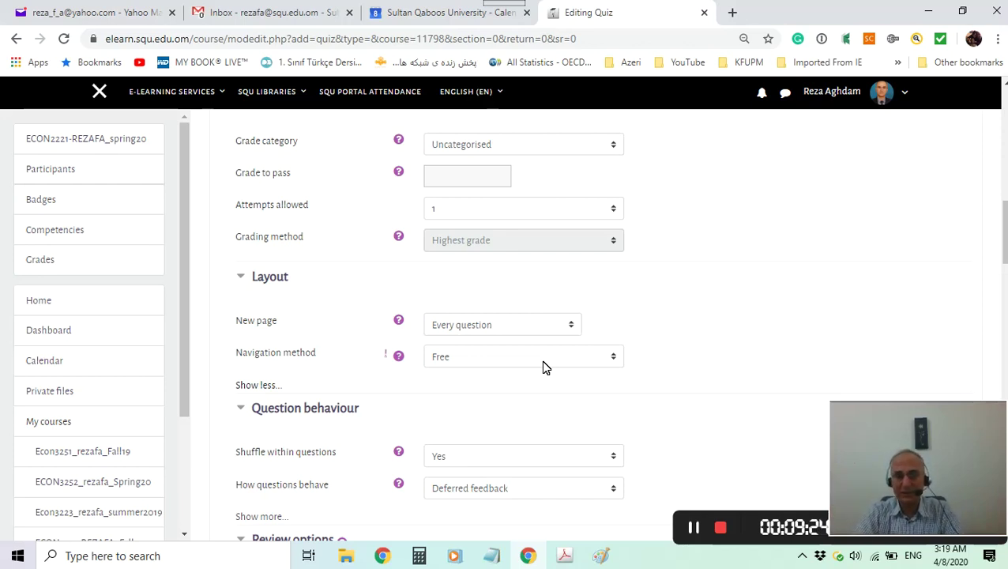
left_click(551, 355)
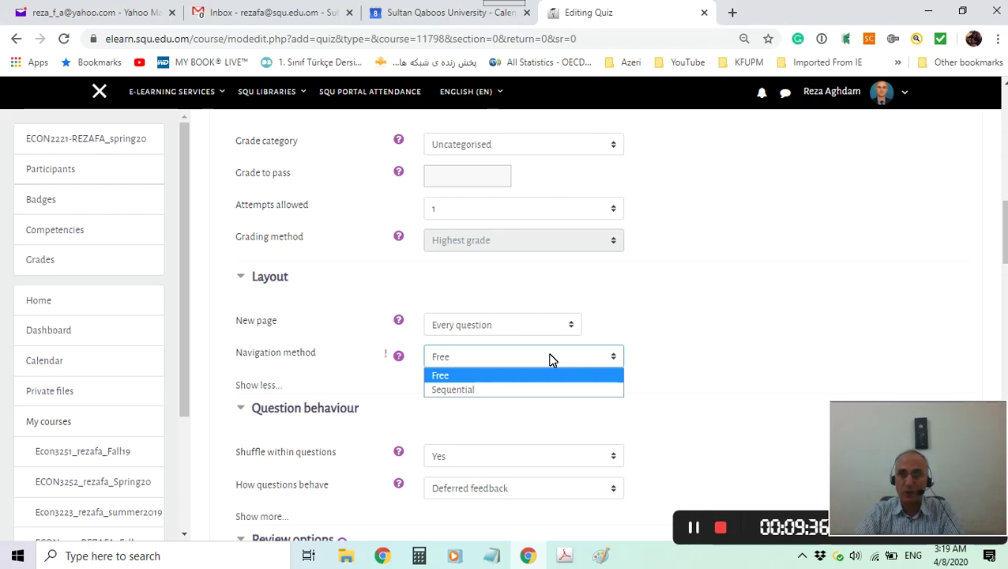
left_click(454, 377)
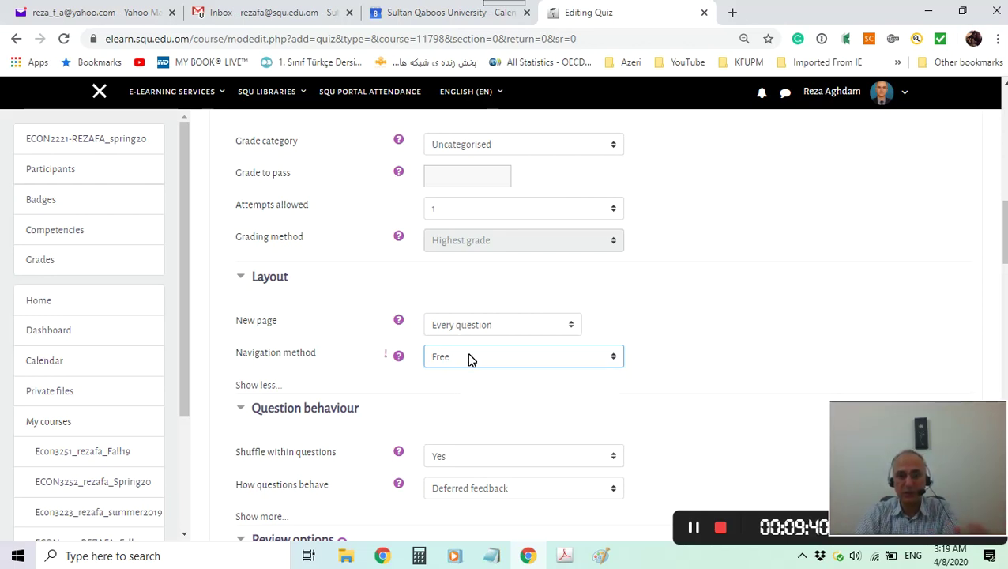
scroll(686, 355, "down", 1)
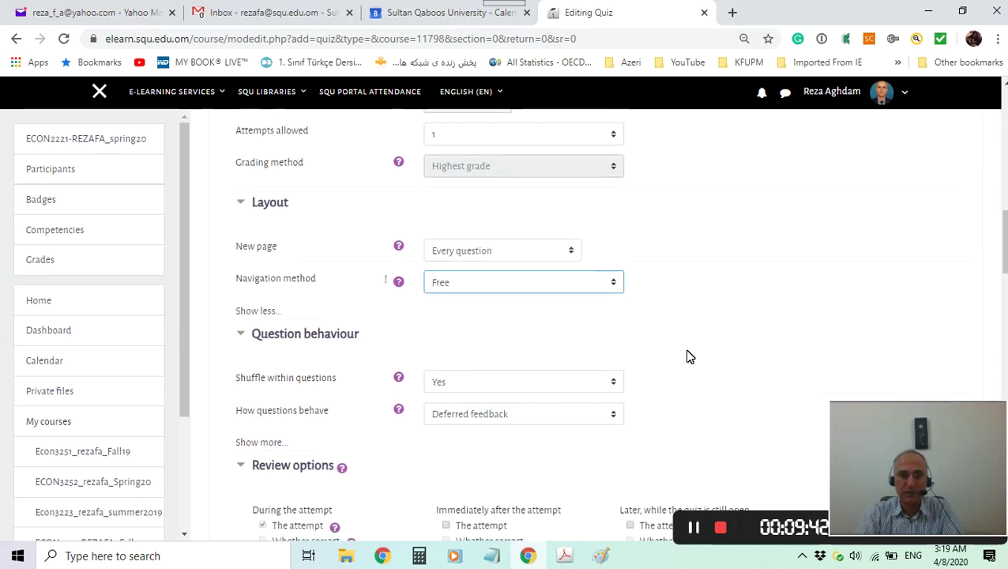
scroll(691, 350, "down", 1)
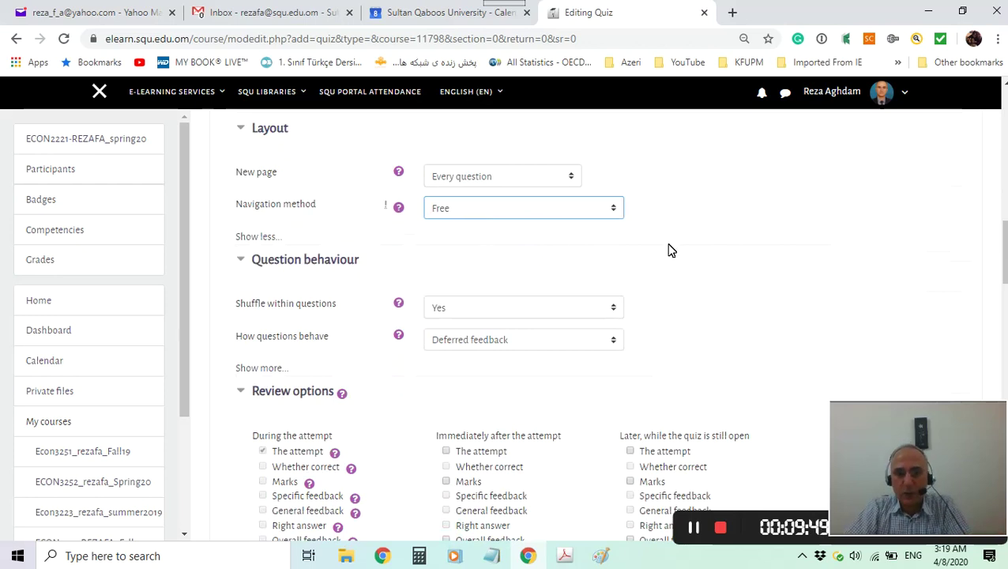
scroll(701, 272, "down", 1)
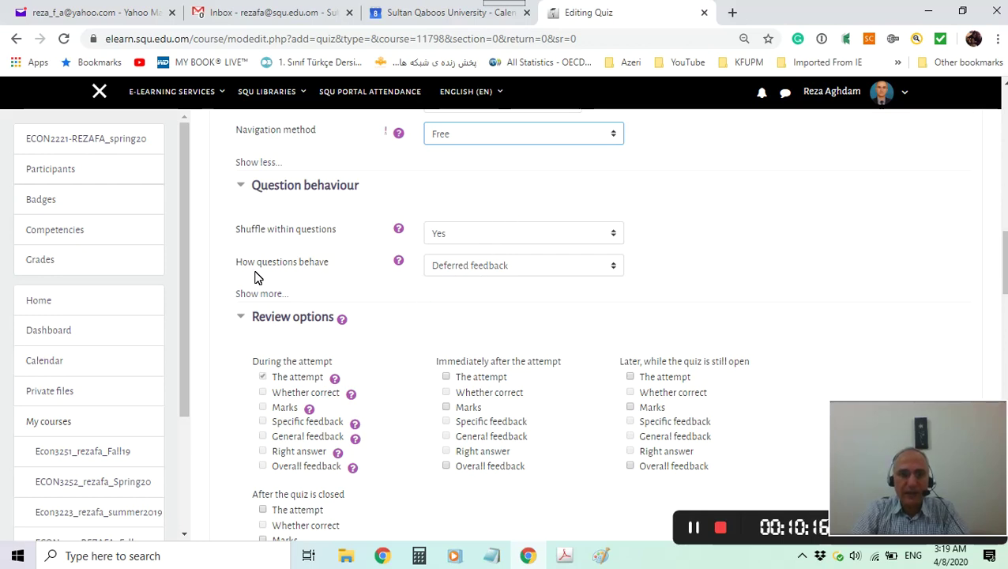
left_click(535, 271)
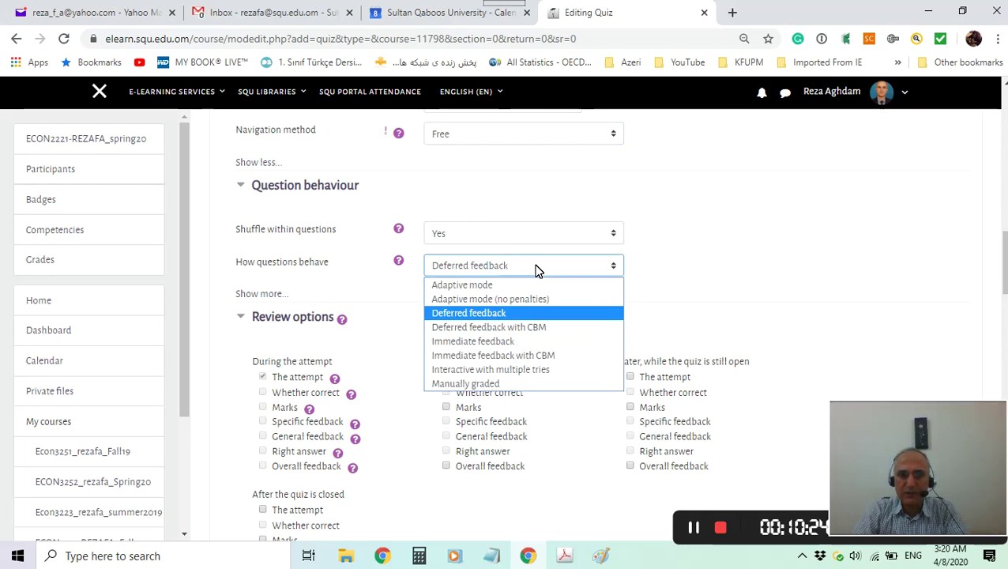
left_click(506, 315)
scroll(685, 260, "down", 1)
scroll(685, 261, "down", 1)
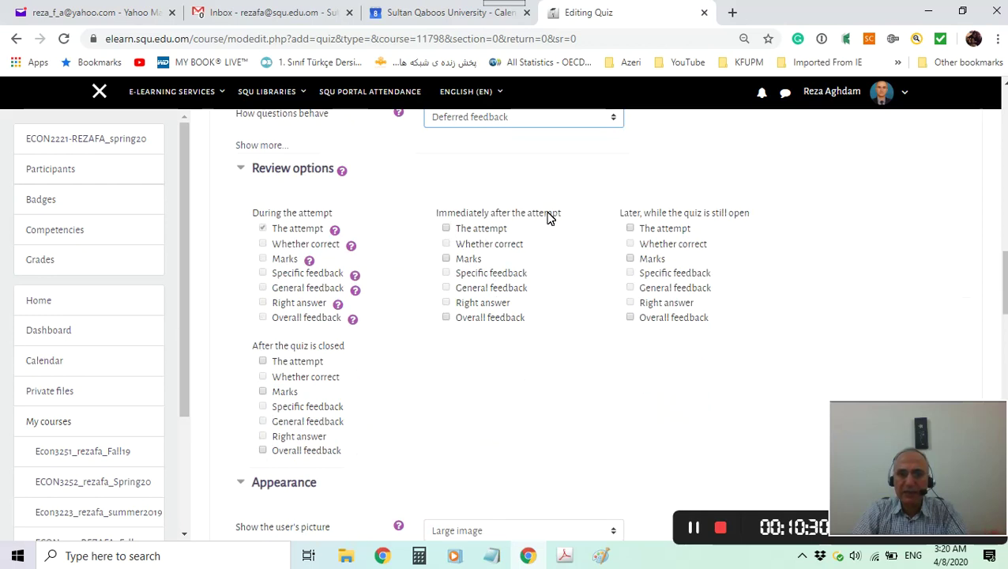
Tick The attempt and Marks for immediately after, later while open, and after closing.
left_click(447, 230)
left_click(447, 229)
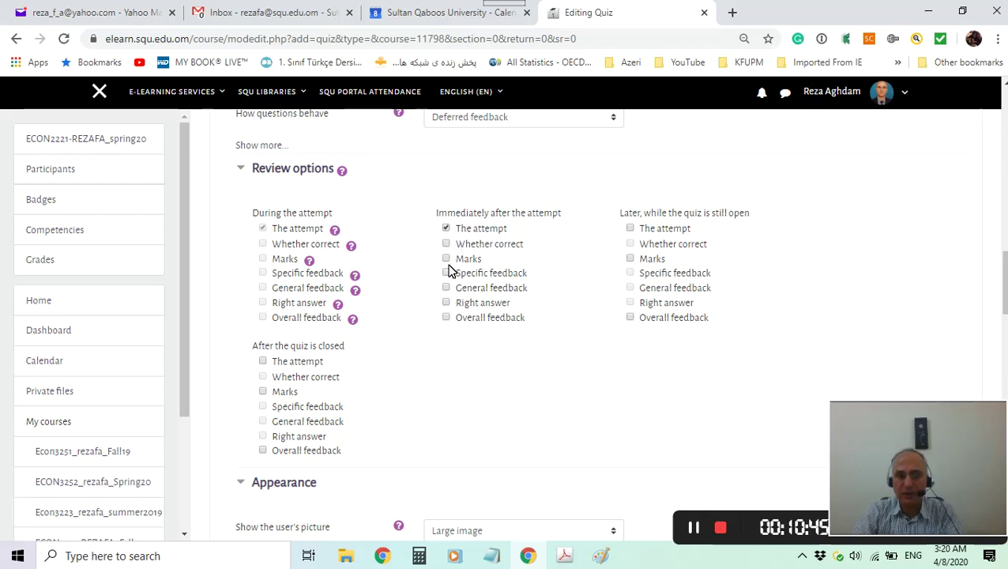
left_click(447, 260)
left_click(447, 305)
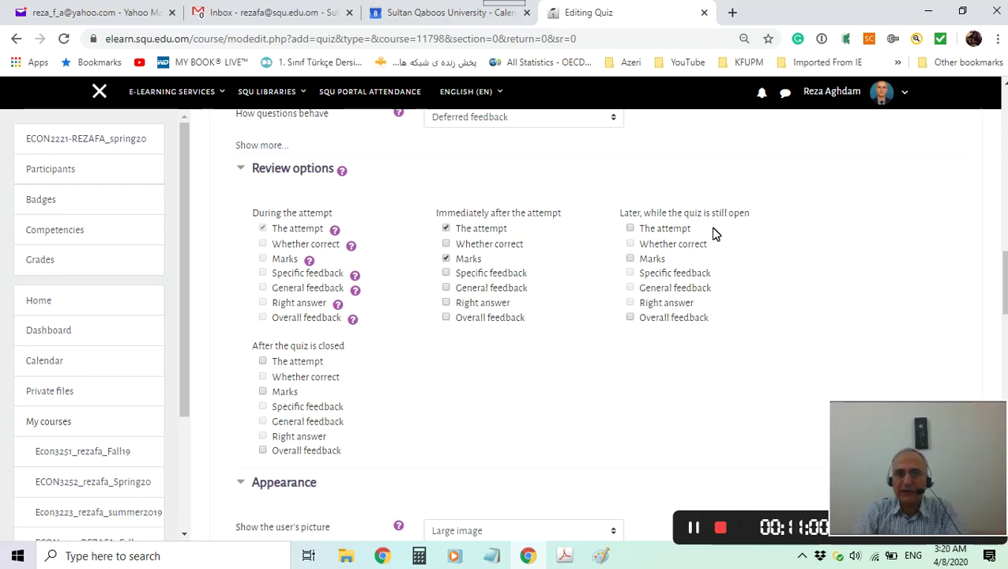
left_click(630, 229)
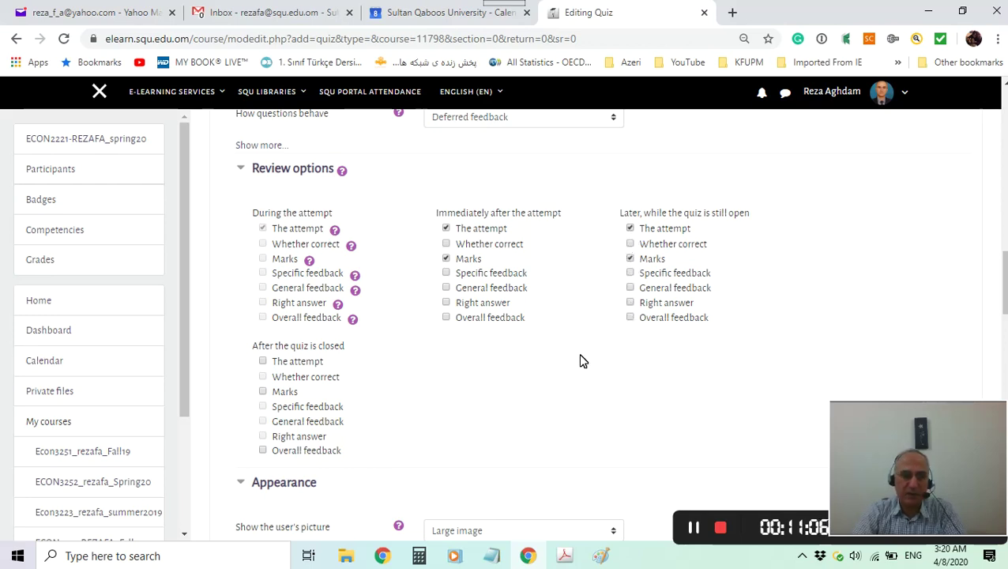
left_click(263, 362)
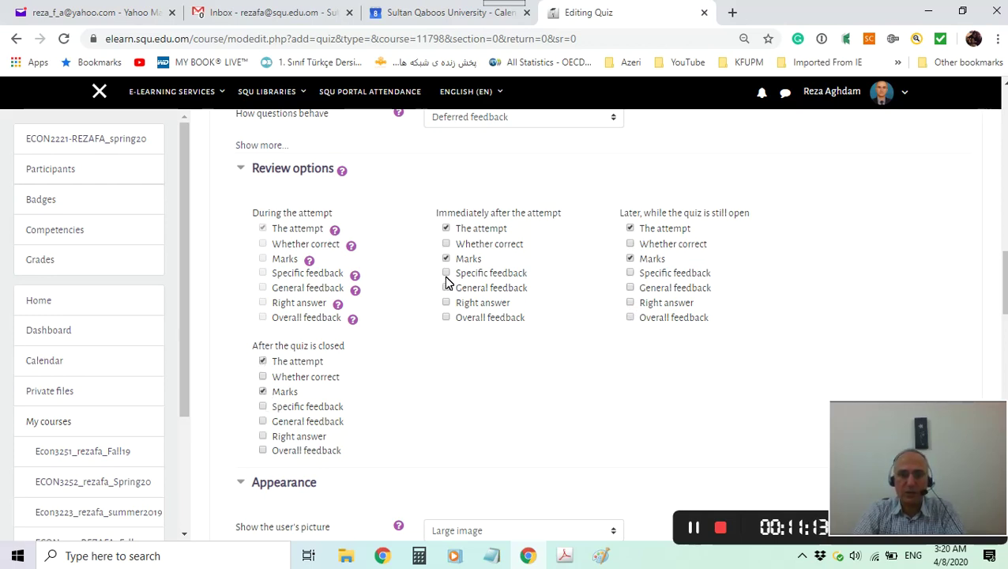
scroll(566, 320, "up", 8)
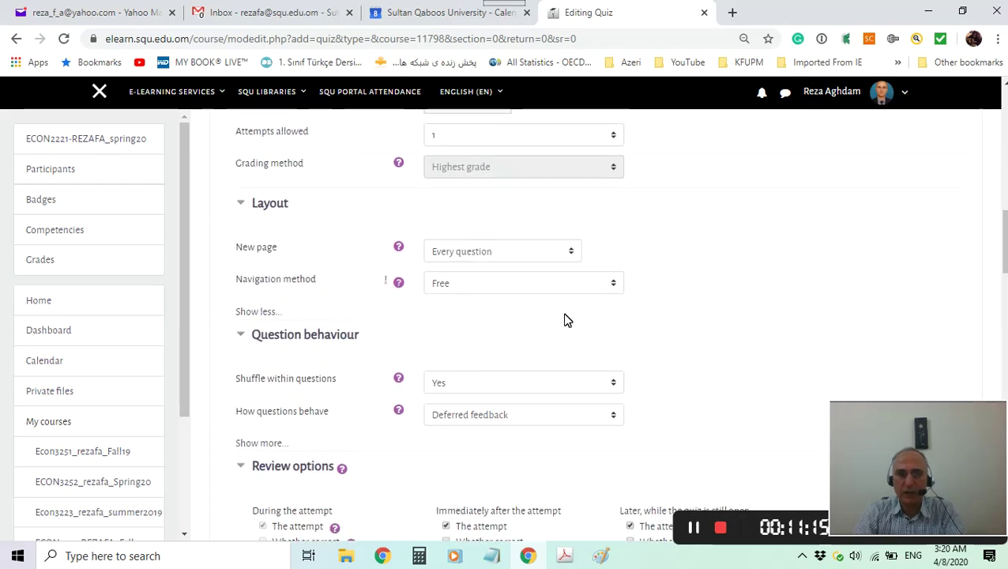
scroll(592, 310, "up", 1)
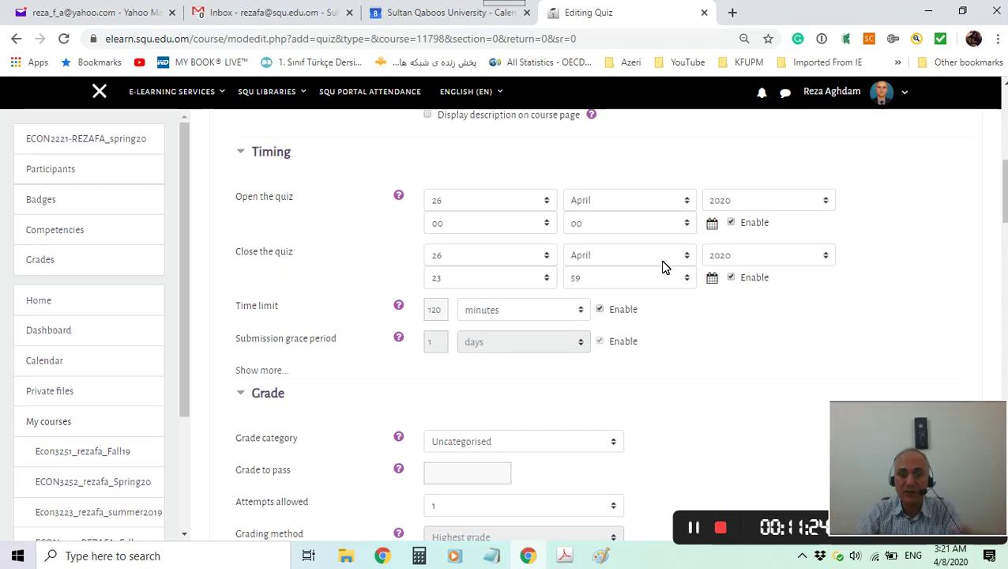
scroll(648, 278, "down", 1)
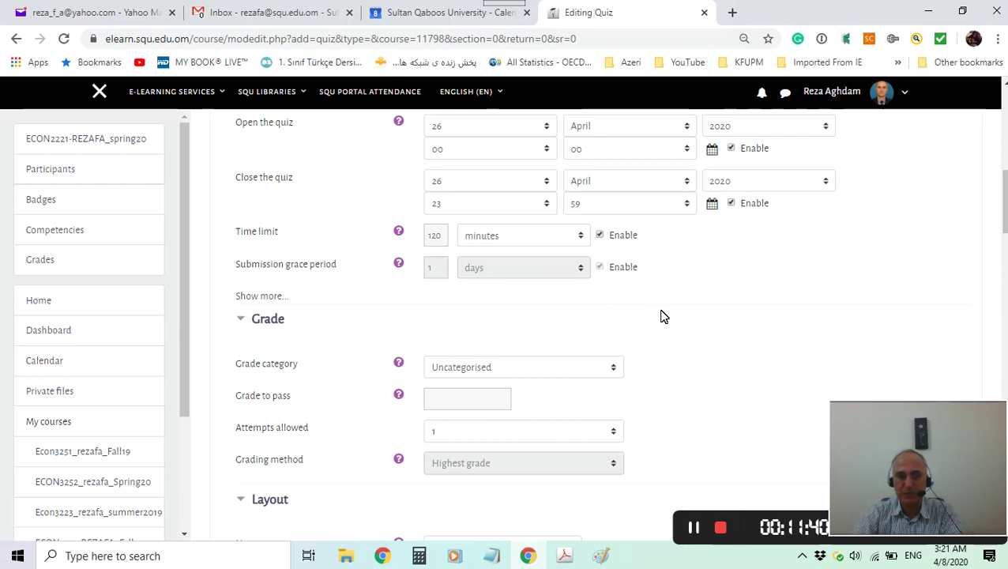
scroll(652, 312, "down", 5)
scroll(707, 316, "down", 8)
scroll(707, 316, "down", 10)
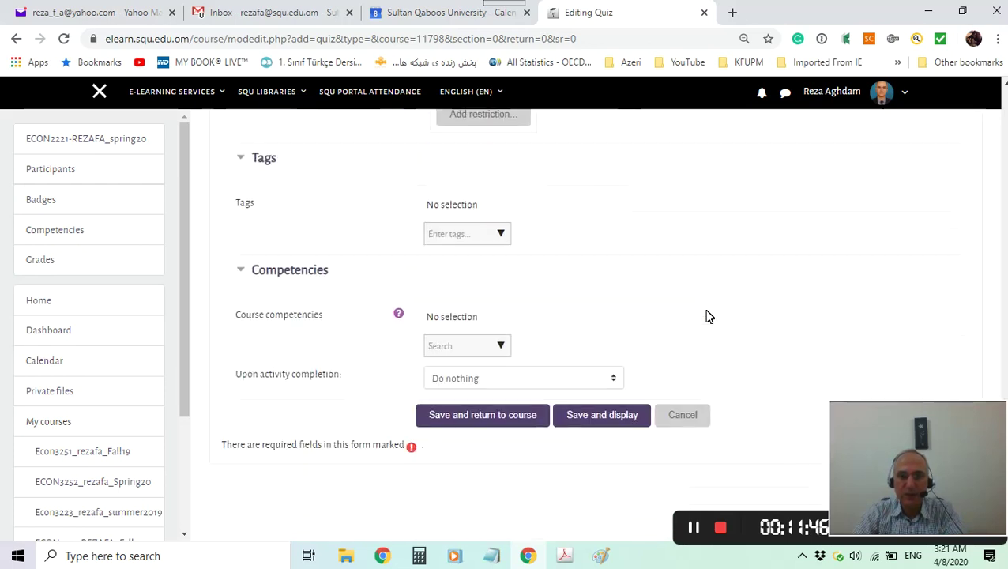
scroll(707, 316, "down", 3)
Save the quiz, return to the course, and scroll down to Test Sample.
left_click(458, 268)
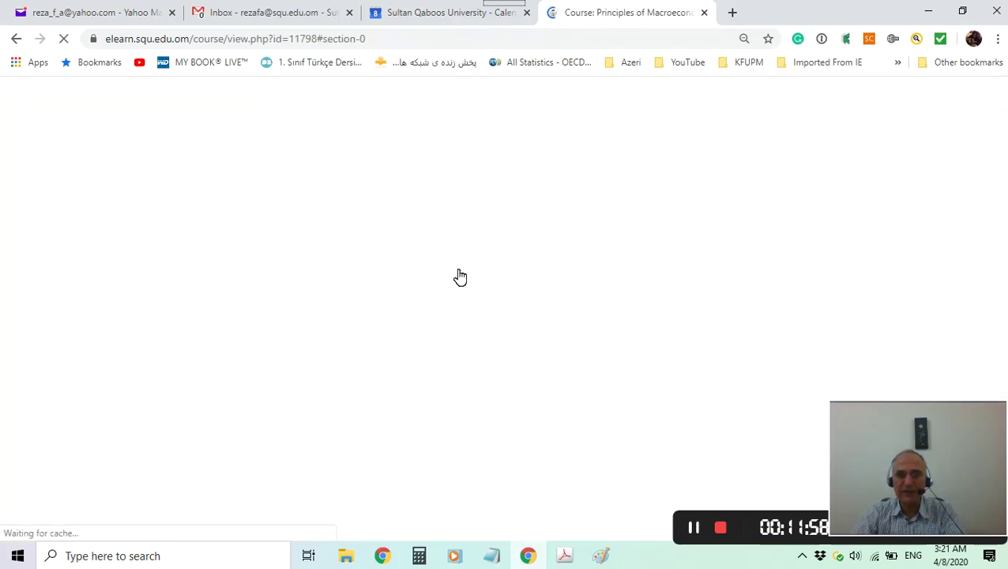
scroll(458, 275, "down", 15)
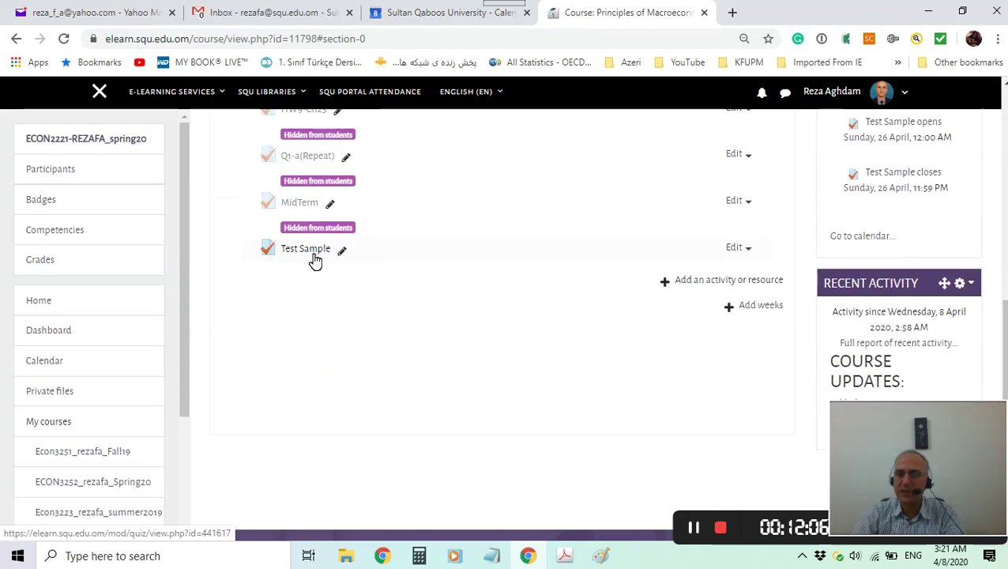
scroll(486, 367, "down", 3)
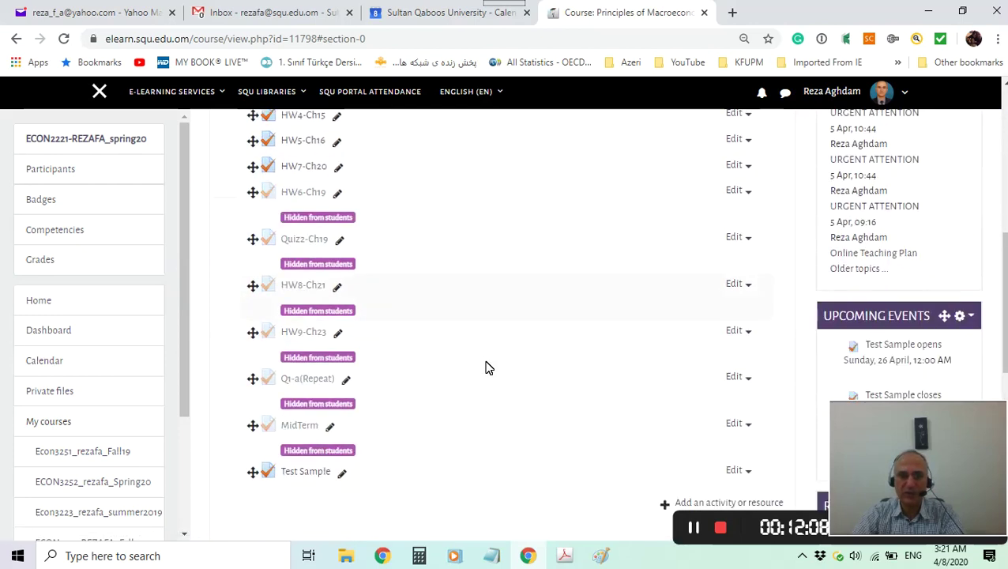
scroll(486, 367, "down", 3)
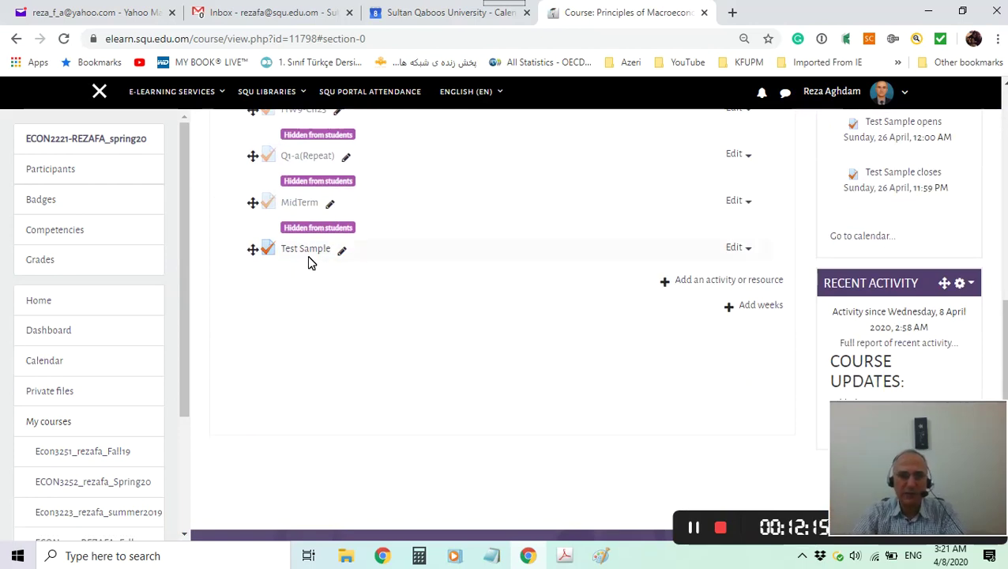
Choose Hide from Test Sample's Edit actions menu on the course page.
left_click(741, 250)
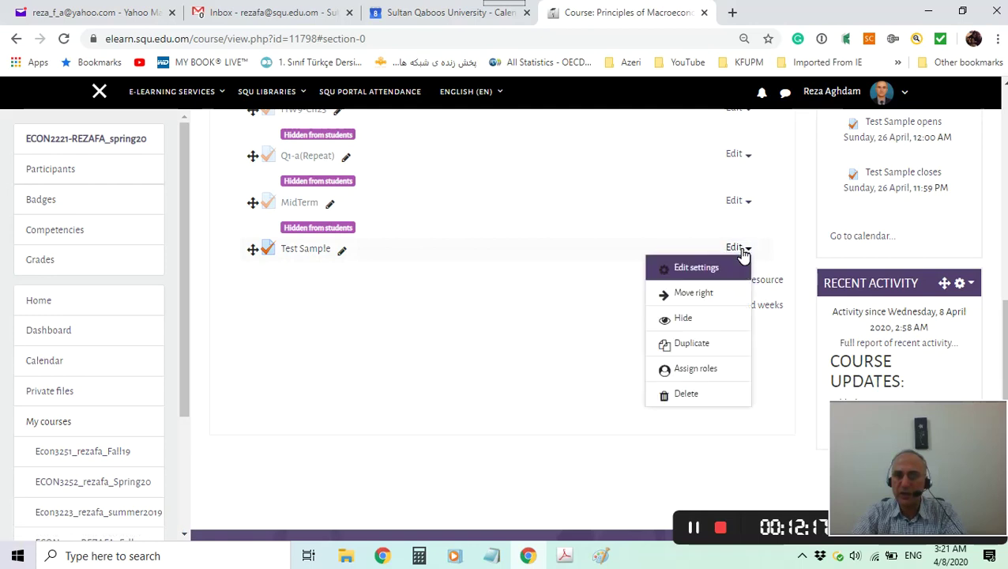
left_click(692, 320)
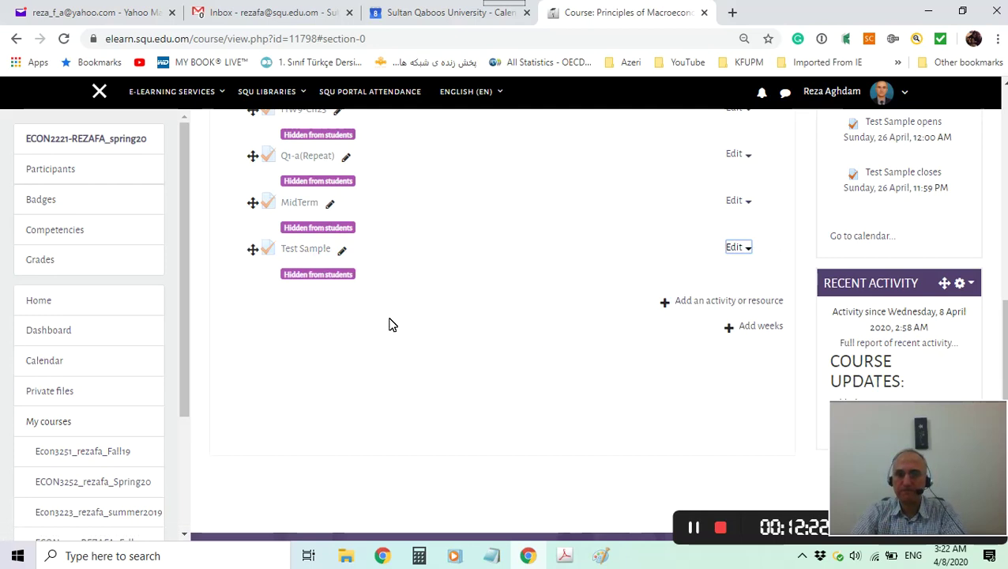
scroll(405, 326, "up", 1)
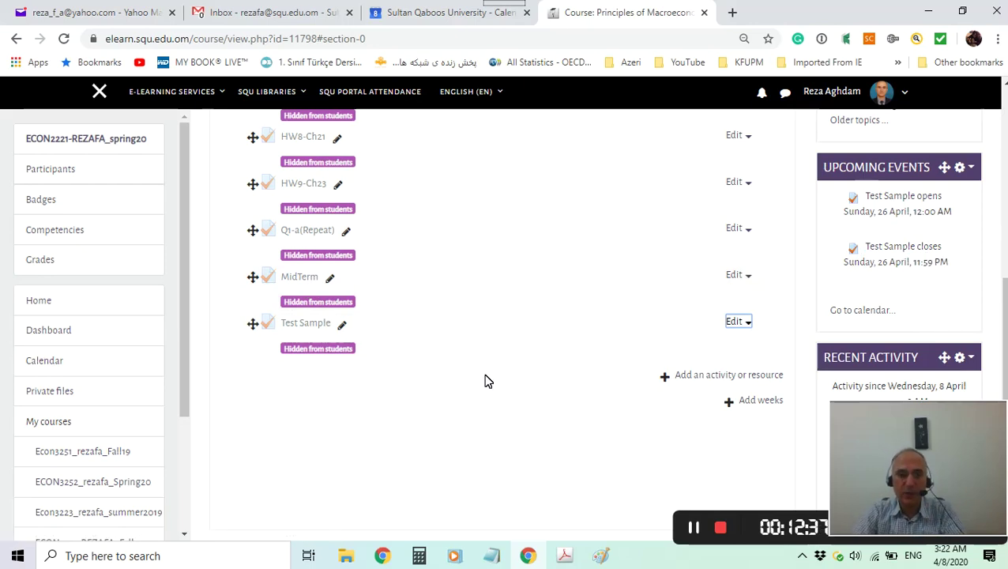
scroll(487, 380, "down", 1)
scroll(487, 381, "up", 4)
scroll(486, 381, "down", 3)
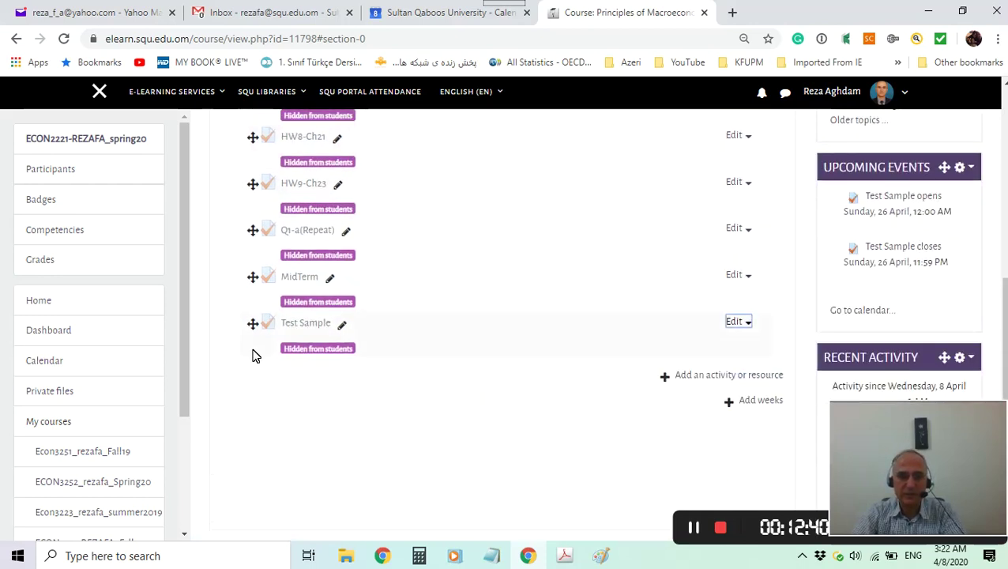
Open the Test Sample quiz page and show its gear administration menu.
left_click(303, 330)
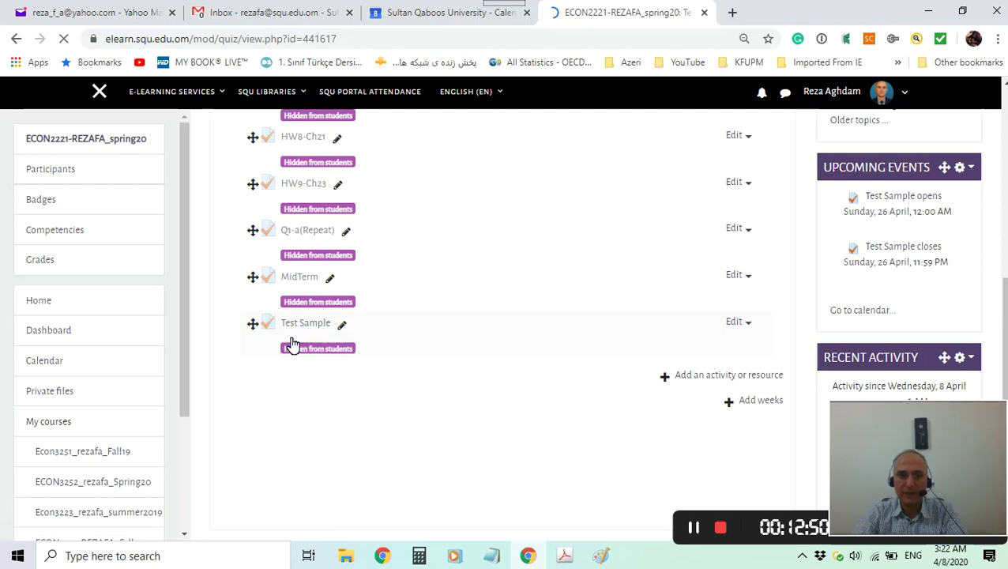
scroll(419, 375, "down", 3)
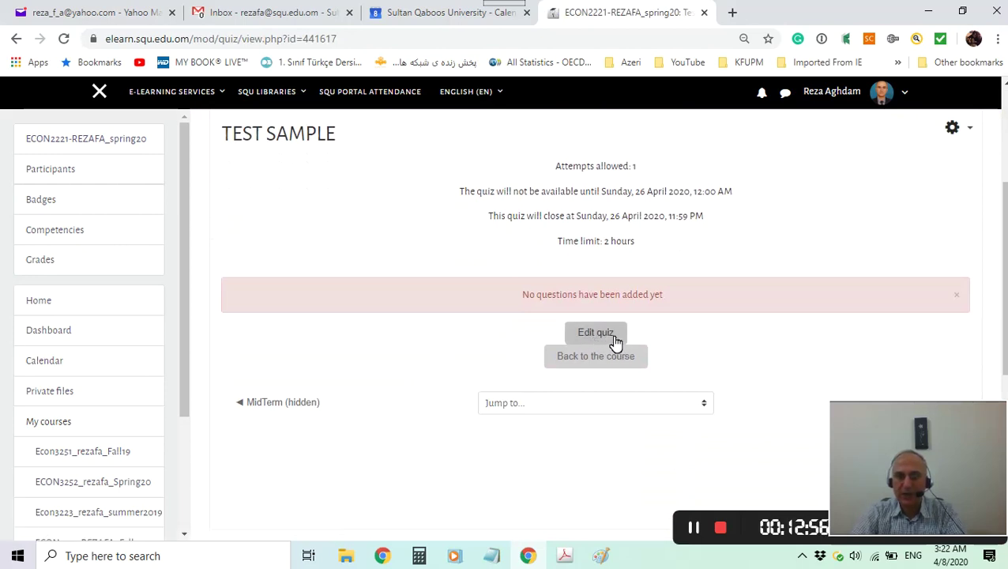
left_click(975, 132)
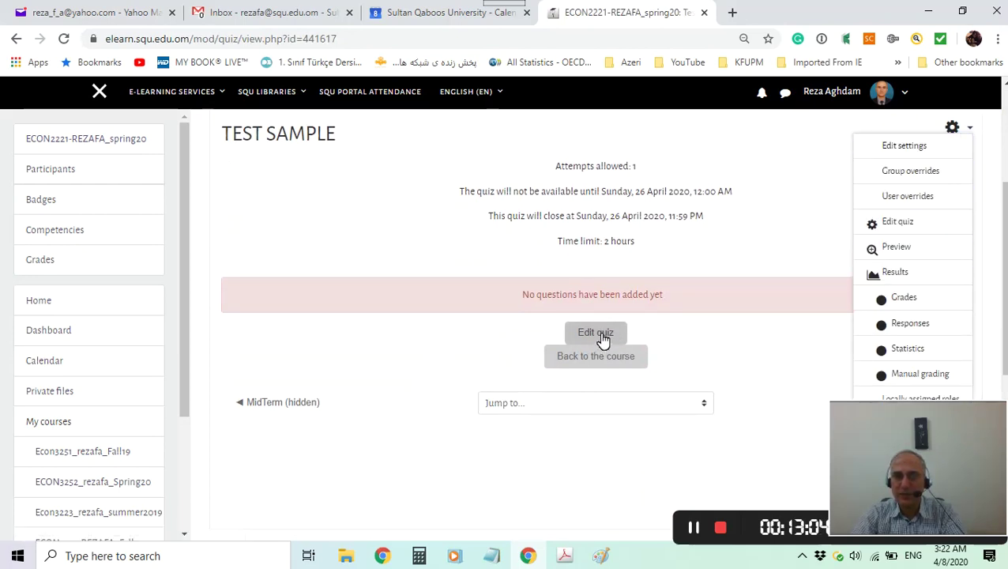
Go to Edit quiz, glance at the exam PDF and Paint, then open the Add menu.
left_click(898, 223)
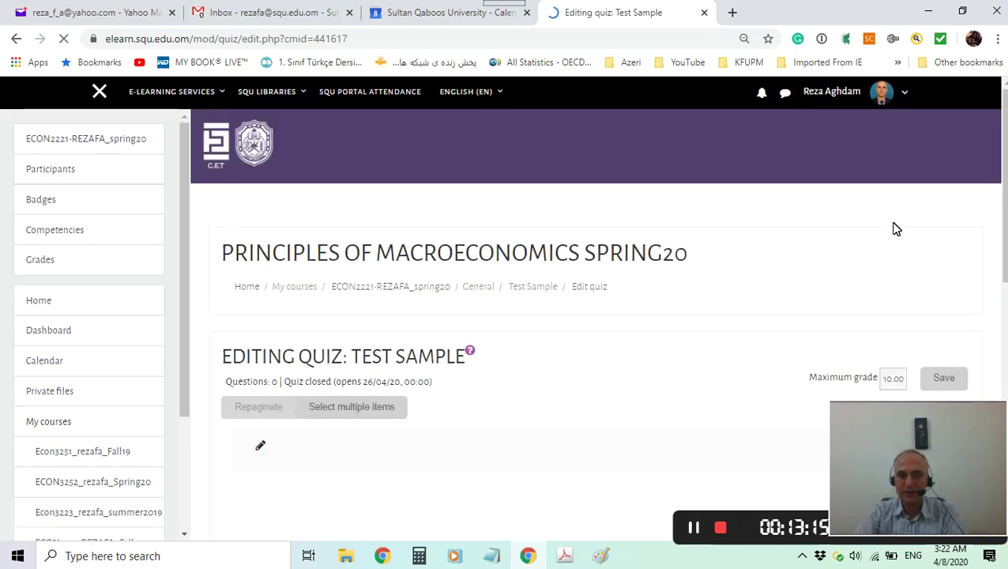
left_click(564, 555)
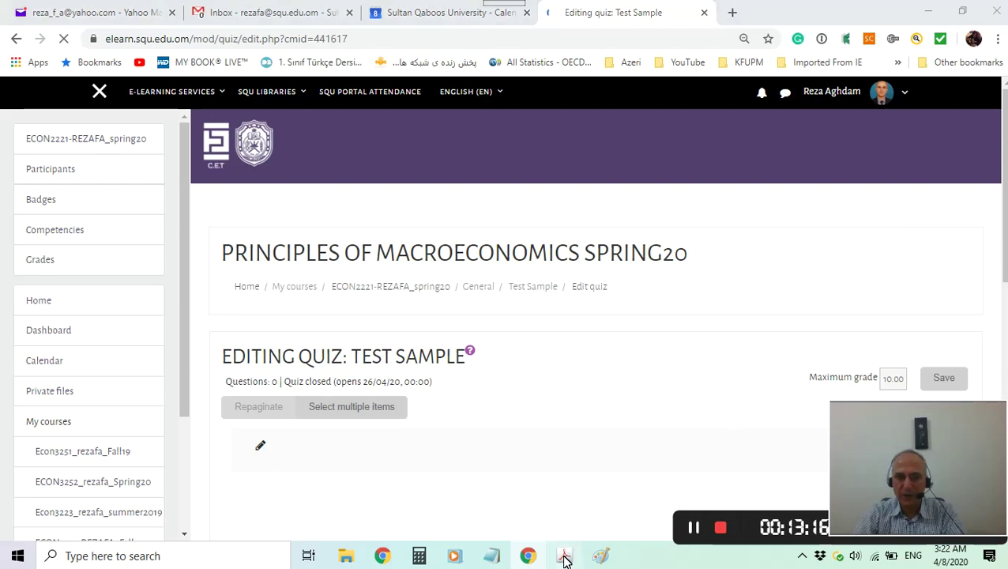
left_click(673, 117)
left_click(600, 557)
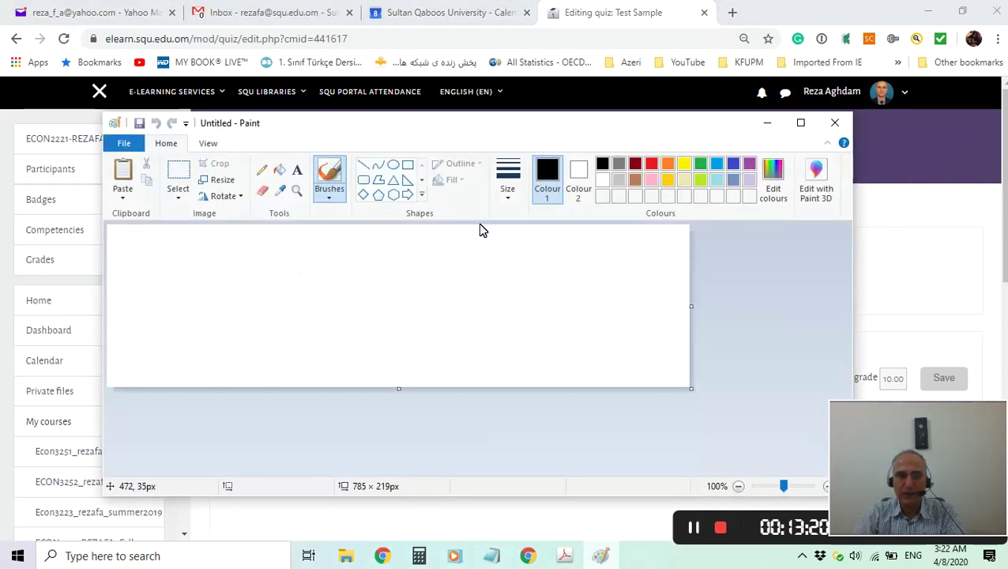
left_click(767, 123)
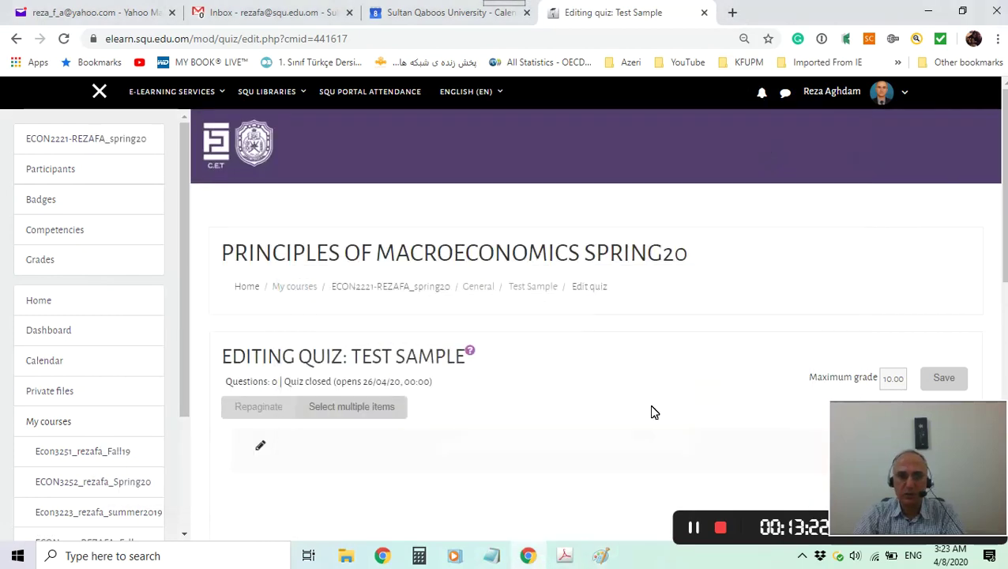
scroll(654, 405, "down", 3)
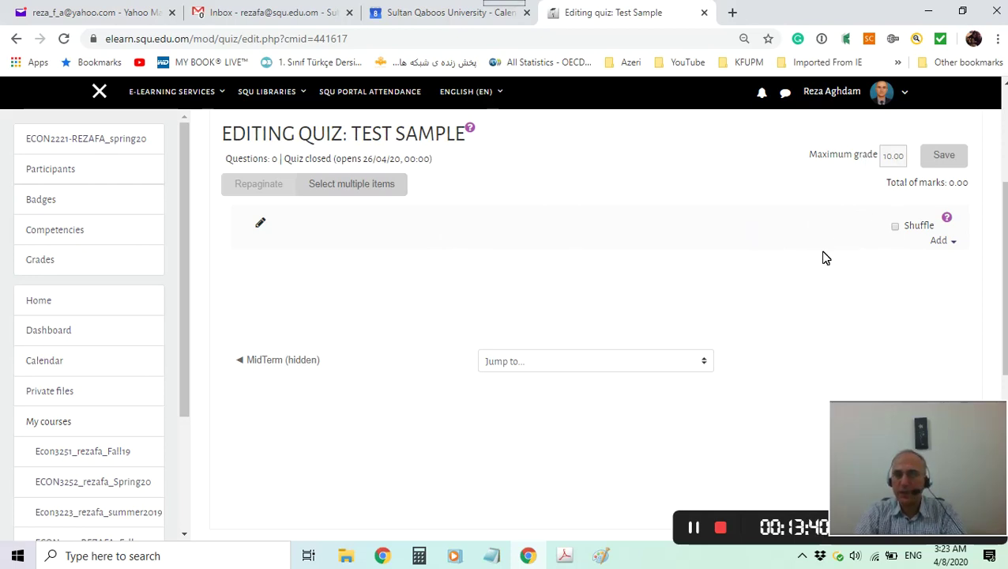
left_click(944, 242)
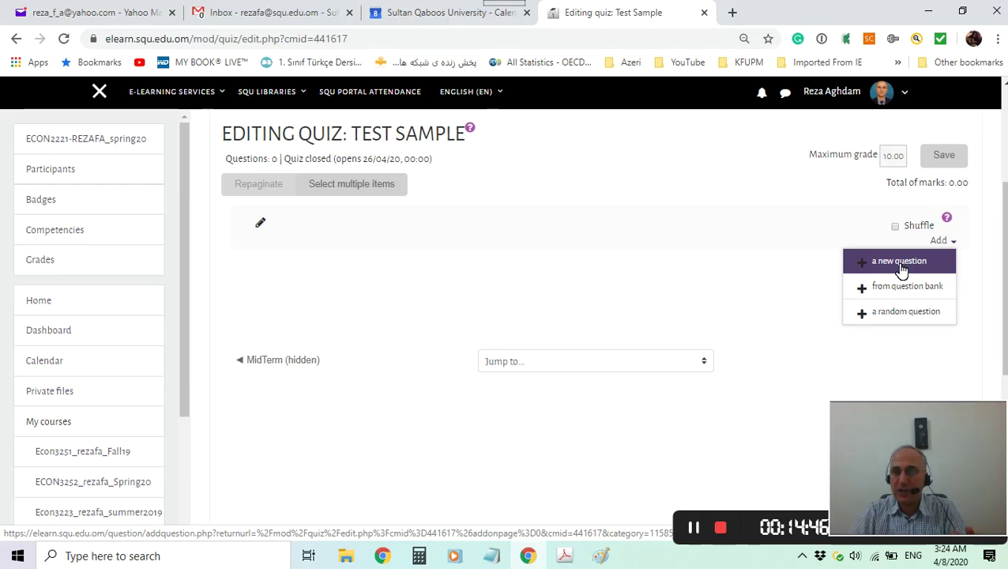
Start a new question from the Add menu and select the Multiple choice type.
left_click(900, 269)
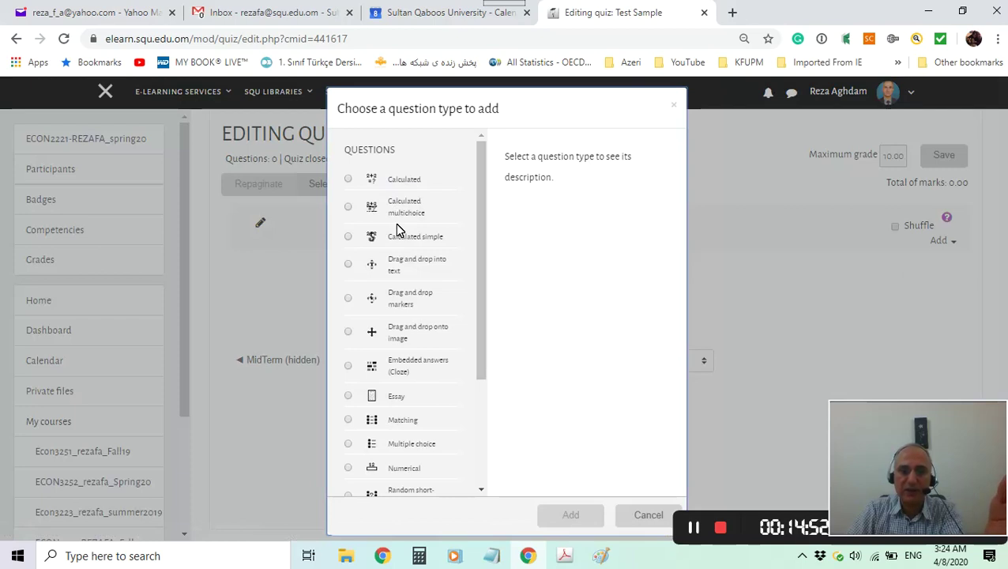
scroll(399, 237, "down", 1)
scroll(398, 239, "down", 3)
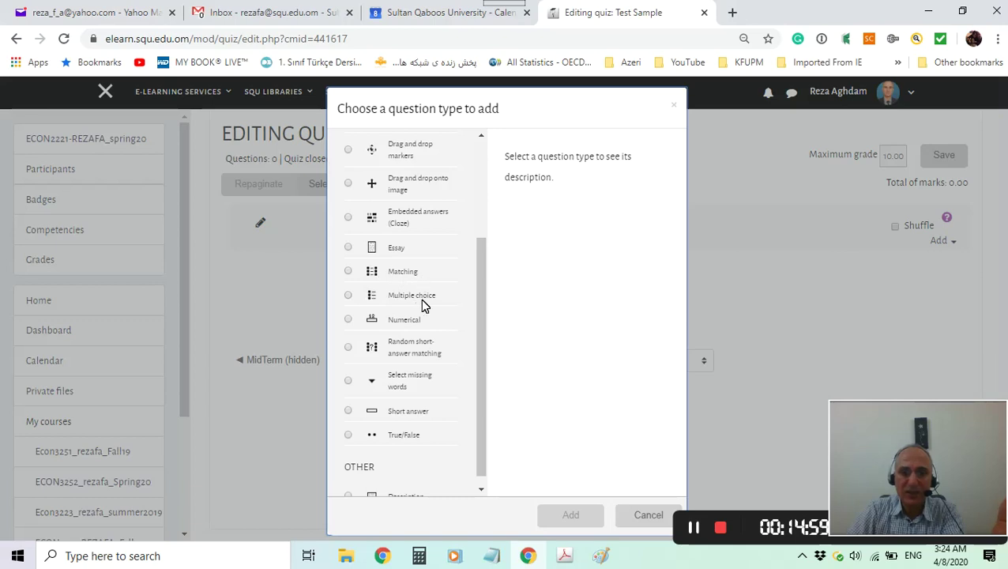
left_click(349, 297)
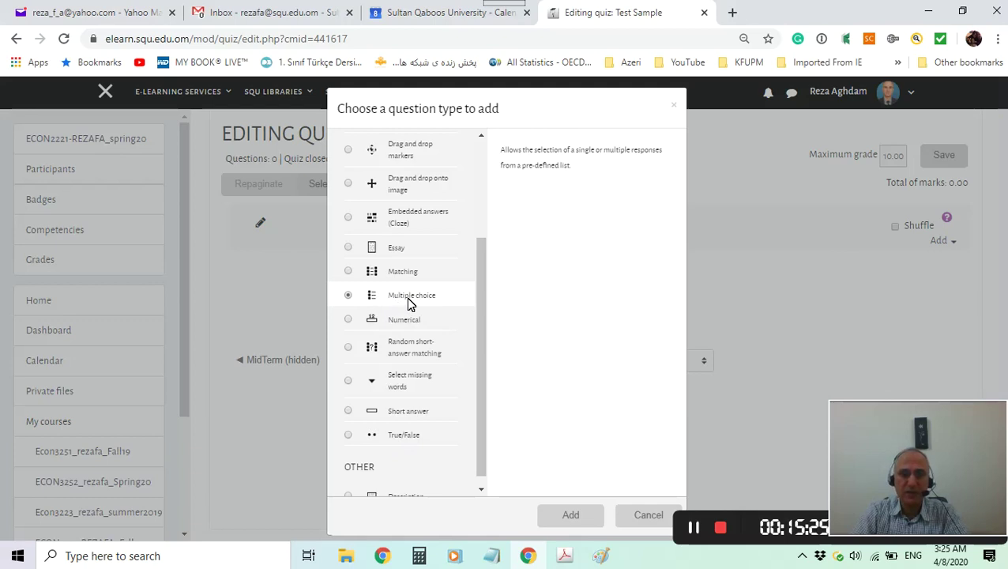
Open the multiple choice form and enter ST_Q1 as the question name.
left_click(577, 517)
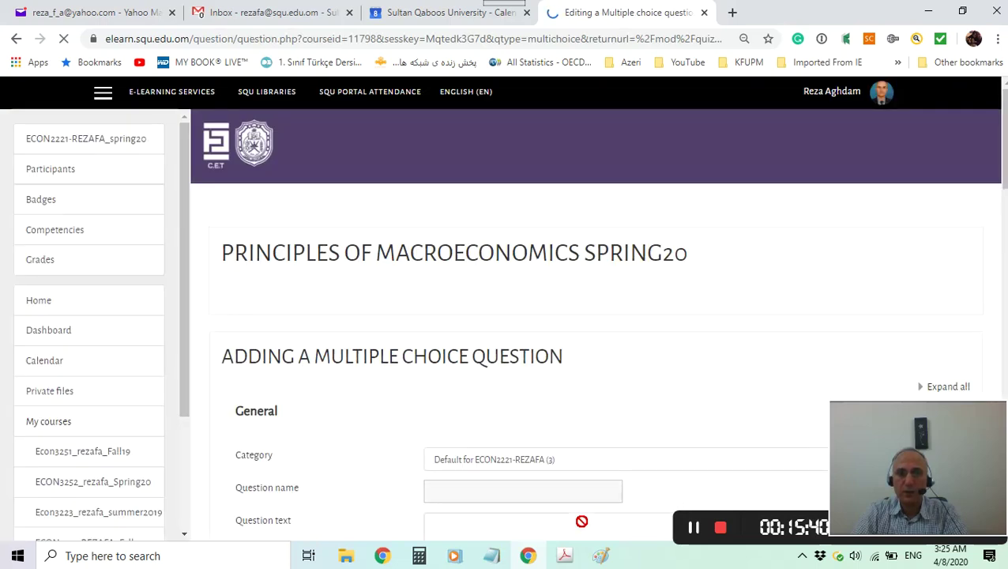
scroll(689, 360, "down", 4)
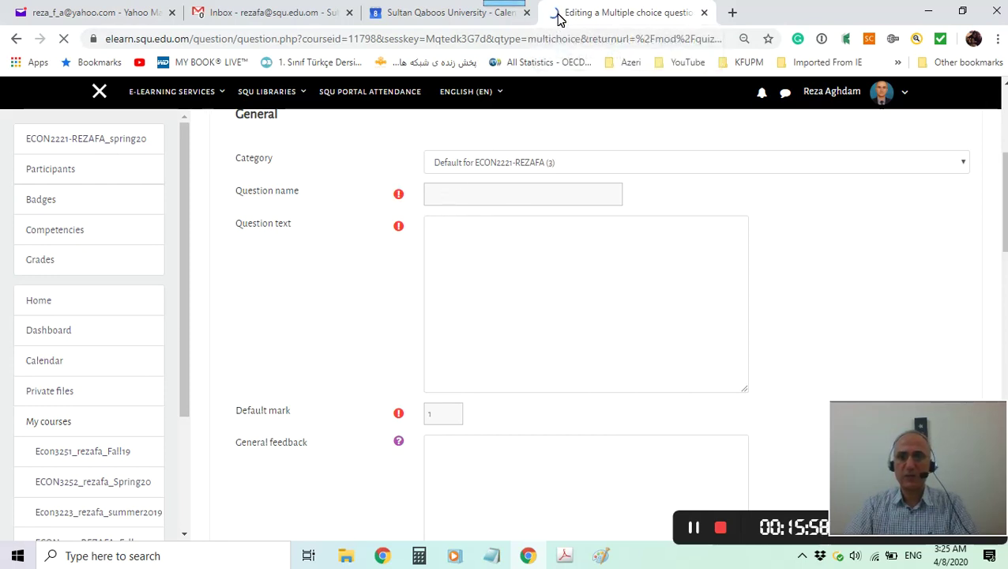
left_click(456, 201)
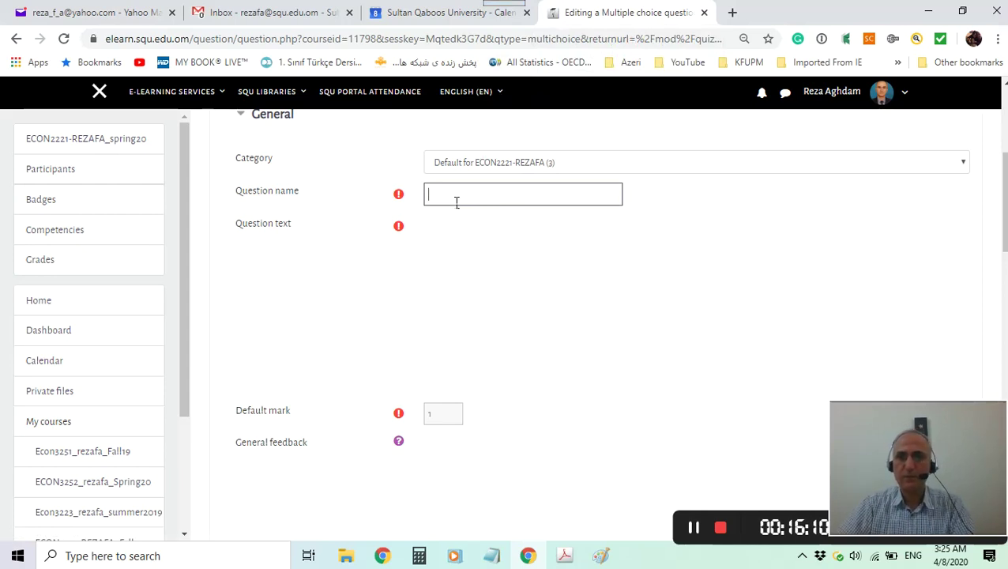
type("ST_Q1")
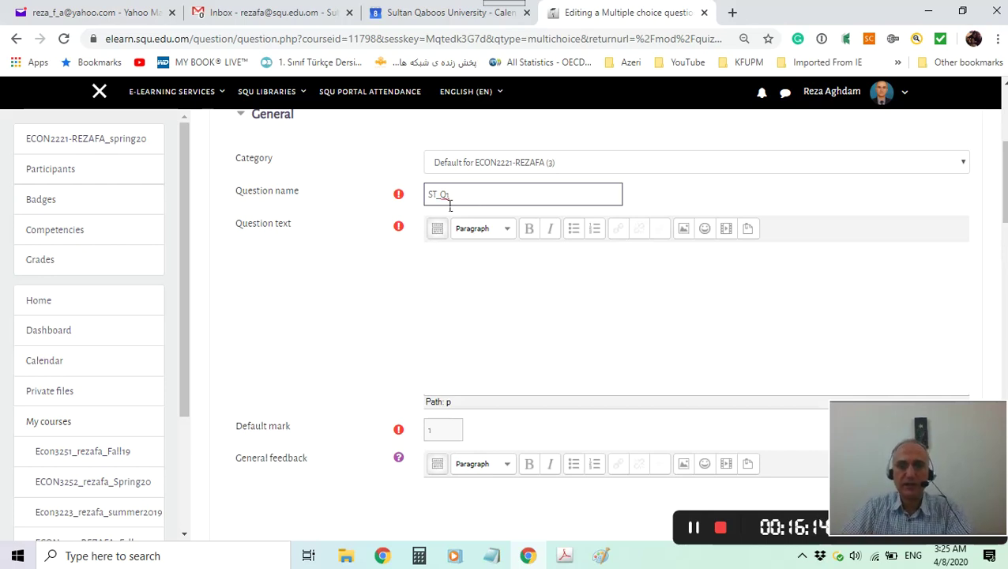
left_click(463, 271)
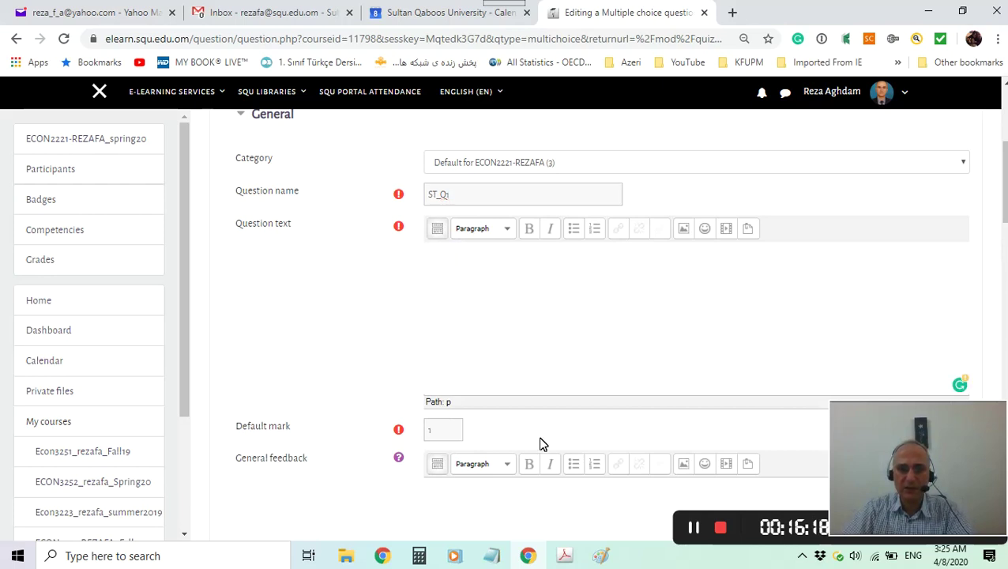
Select the question 1 line 'In economics, the term 'capital' refers to' in the exam key PDF.
left_click(564, 556)
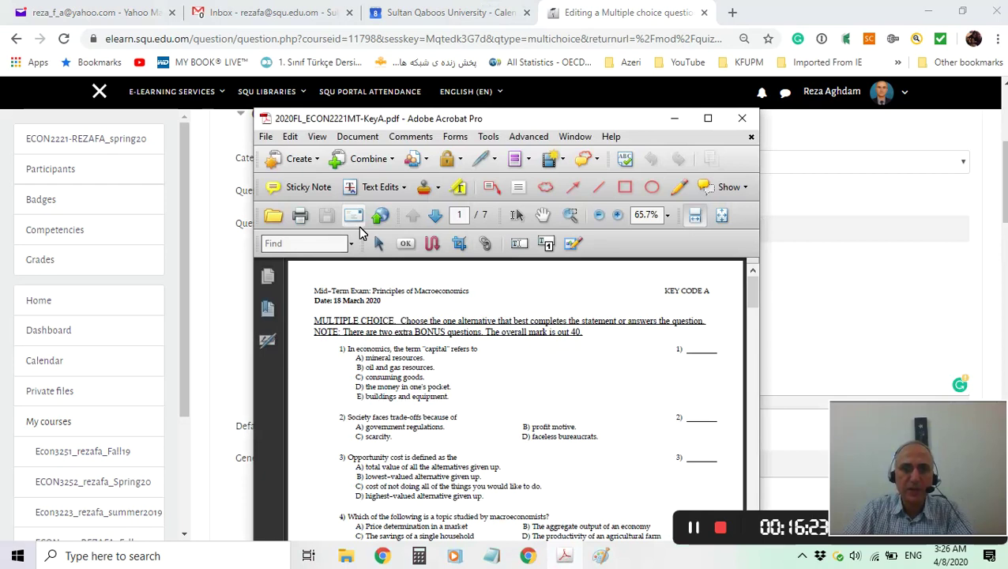
left_click(517, 217)
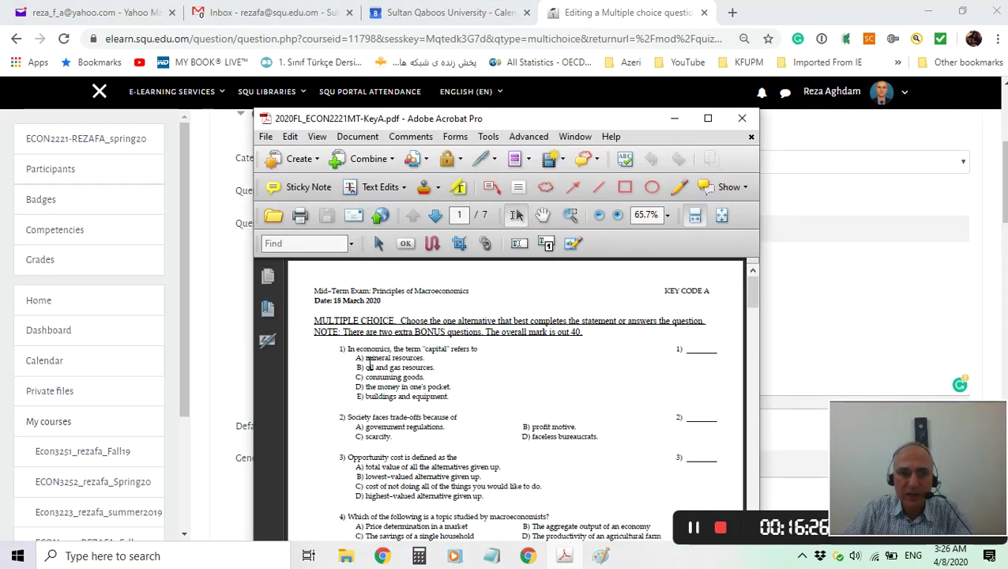
left_click_drag(348, 349, 497, 358)
key("ctrl+c")
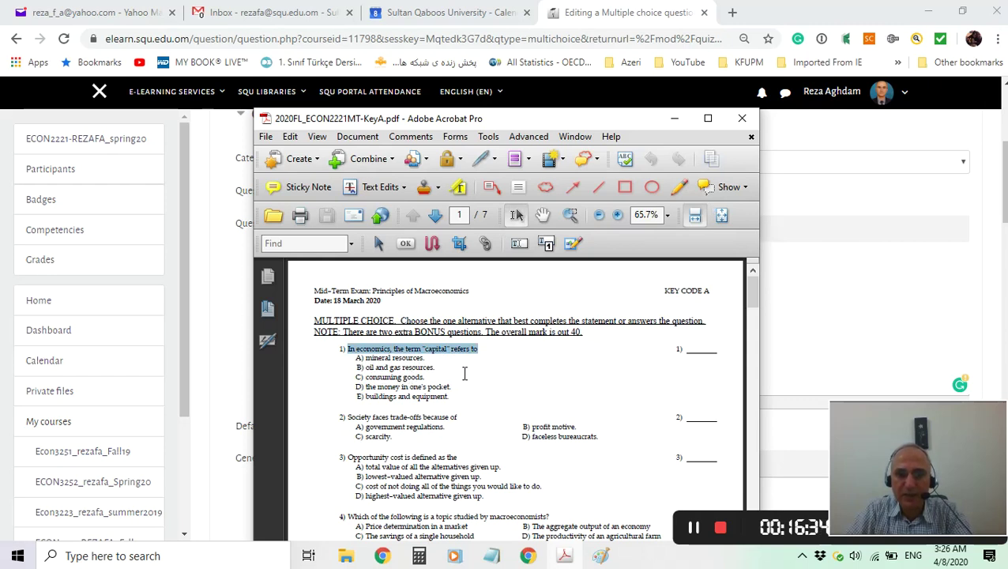
left_click(672, 118)
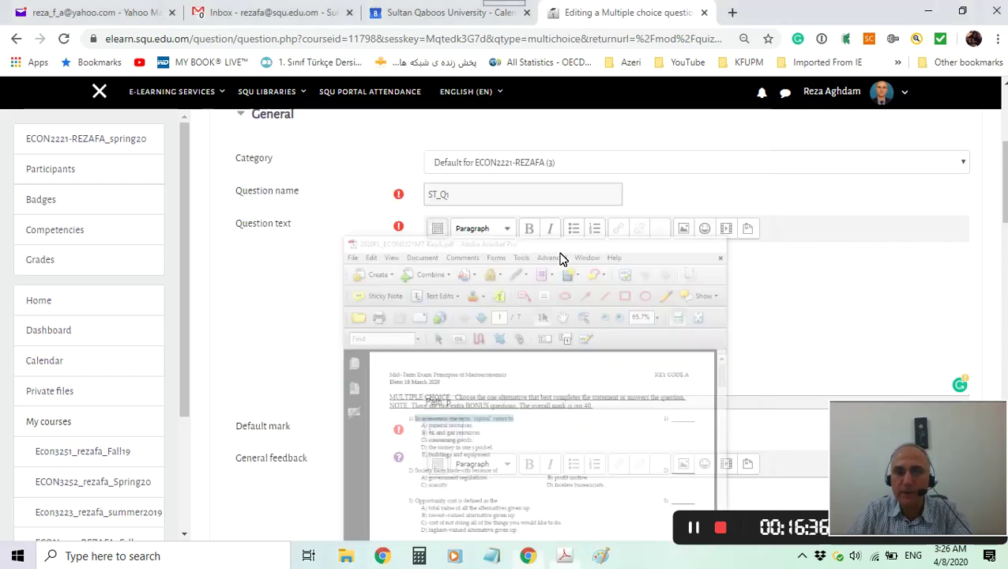
Paste the capital question stem into Question text, keeping default mark 1 and 'a., b., c., ...' numbering.
key("ctrl+v")
scroll(519, 308, "down", 3)
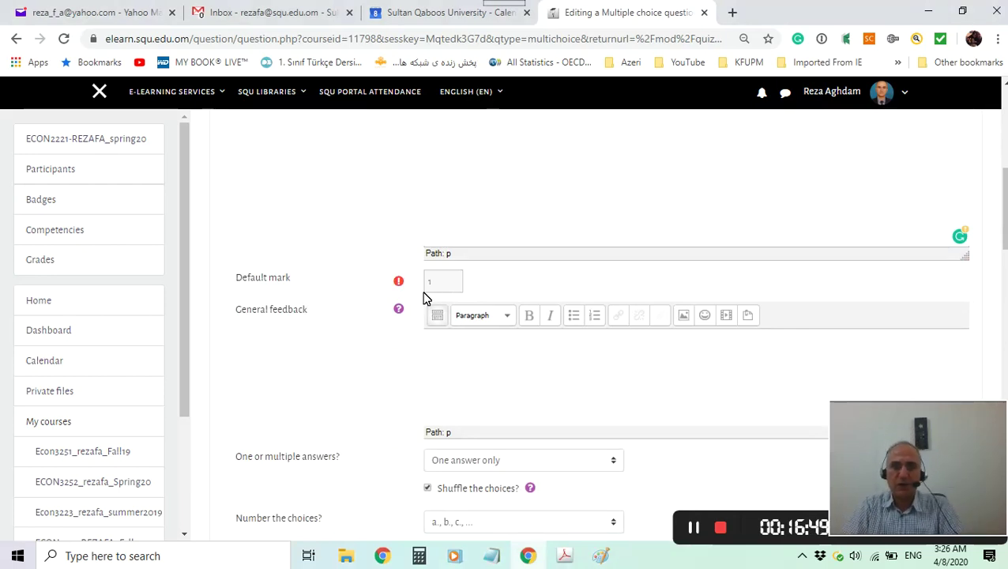
left_click(444, 286)
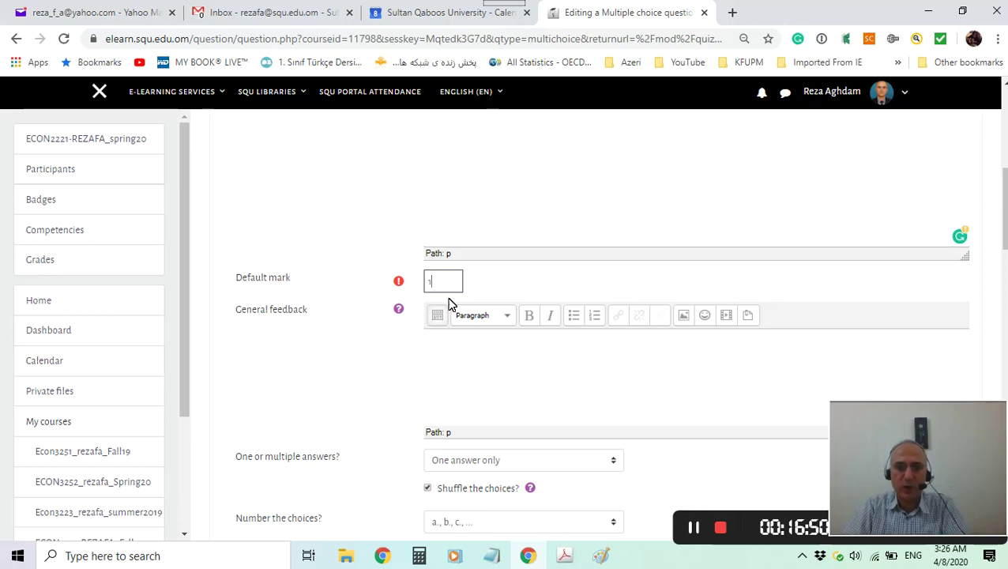
scroll(486, 348, "down", 1)
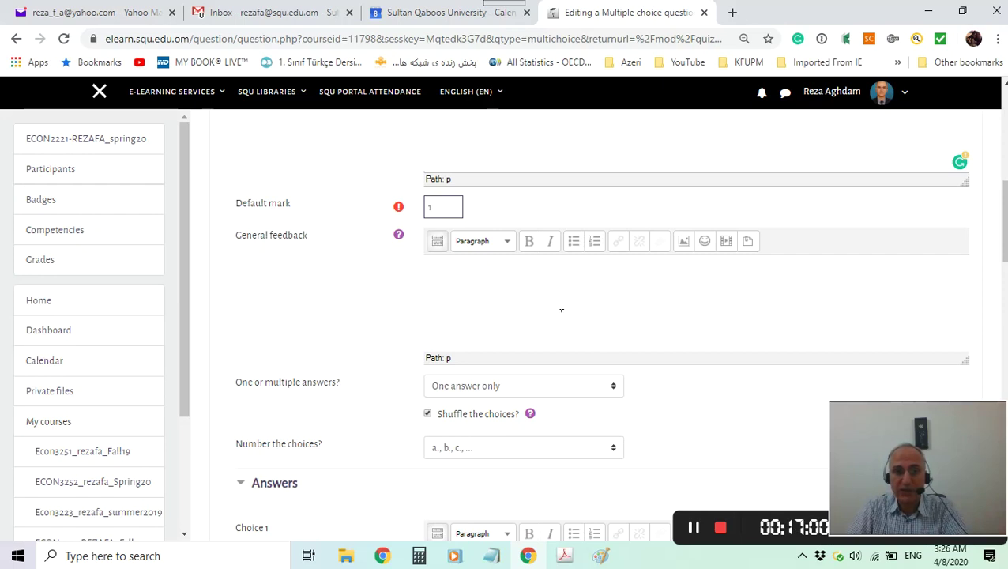
scroll(561, 310, "down", 3)
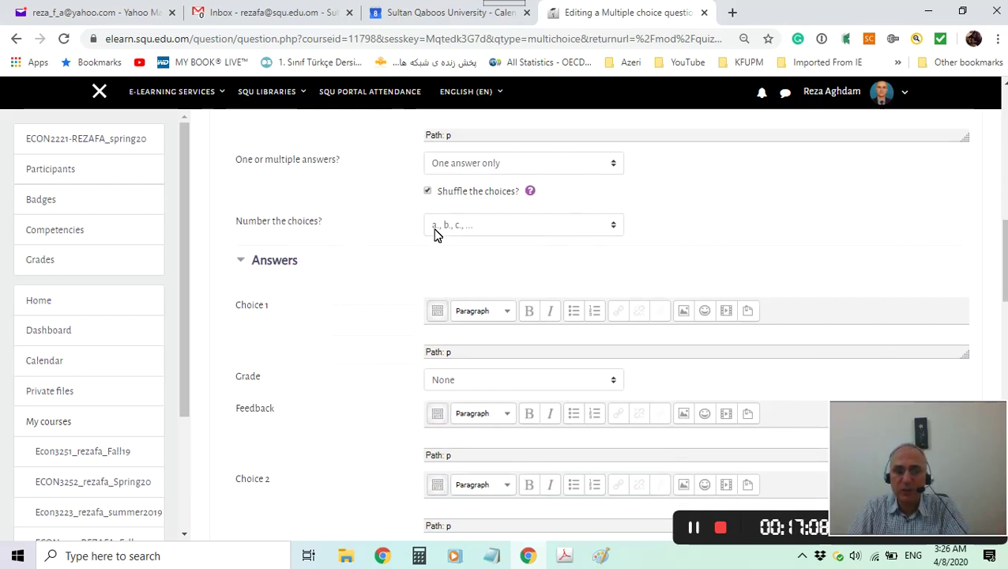
left_click(493, 224)
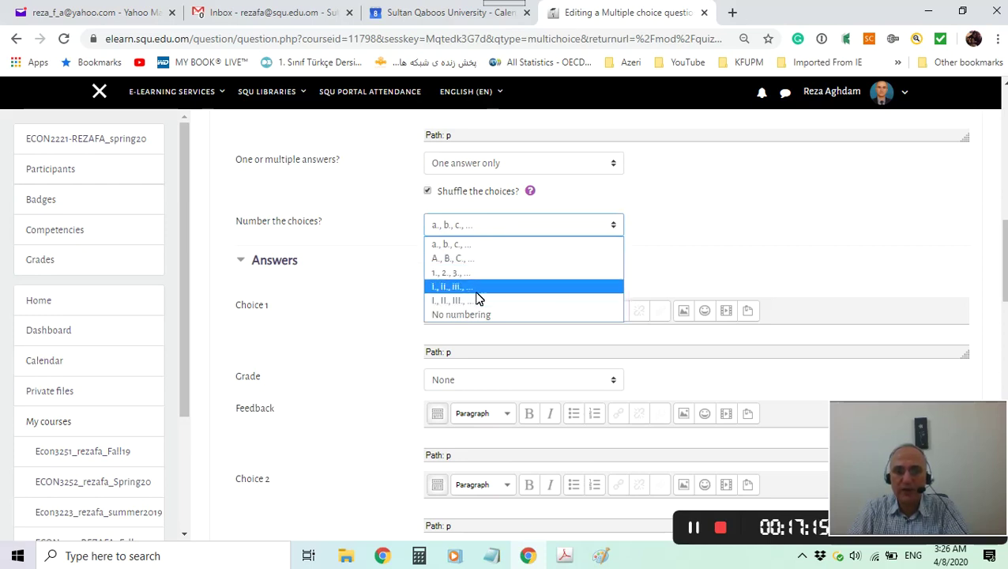
left_click(466, 246)
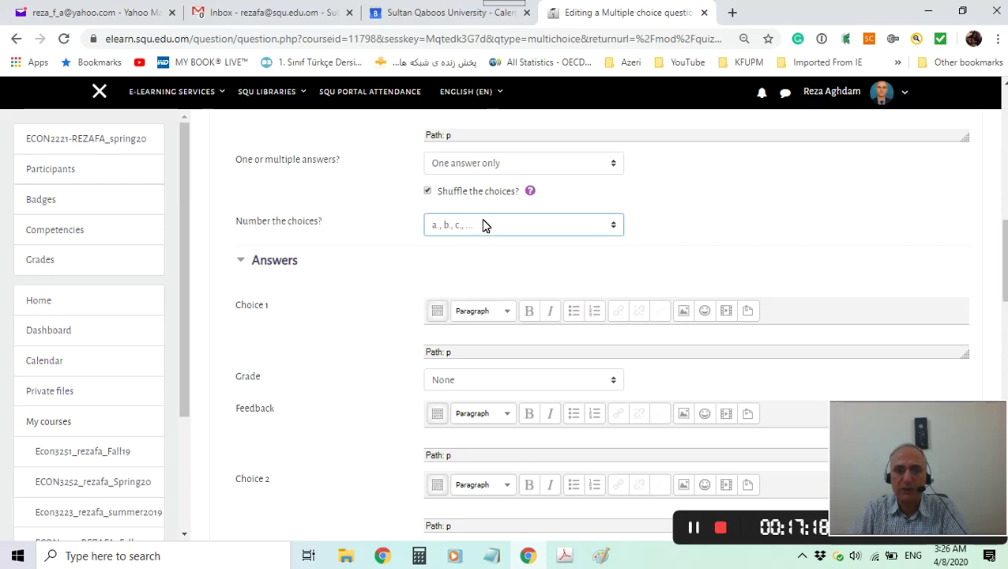
scroll(508, 288, "down", 2)
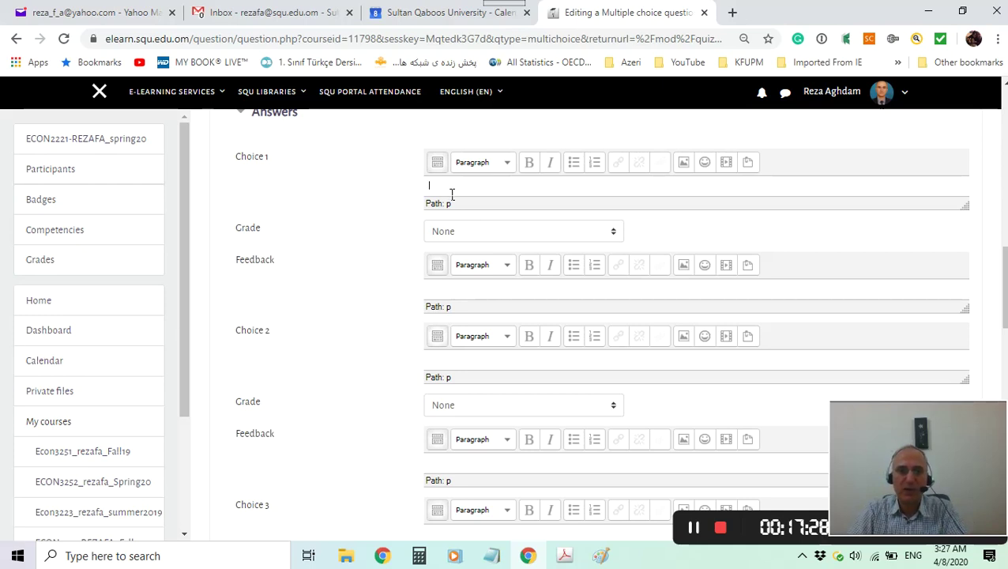
Copy 'mineral resources.' from the exam PDF into Choice 1.
left_click(564, 555)
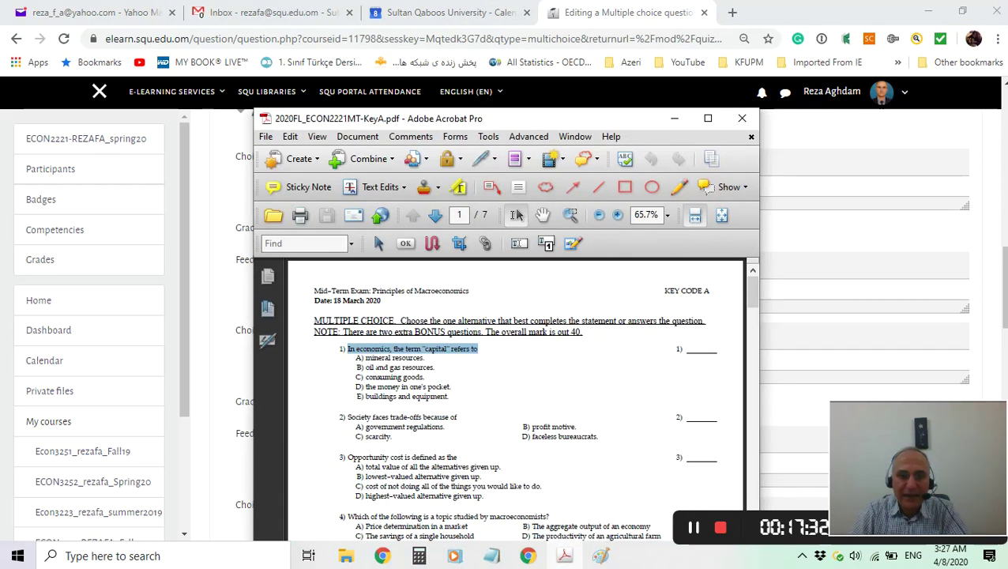
left_click_drag(365, 357, 425, 360)
key("ctrl+c")
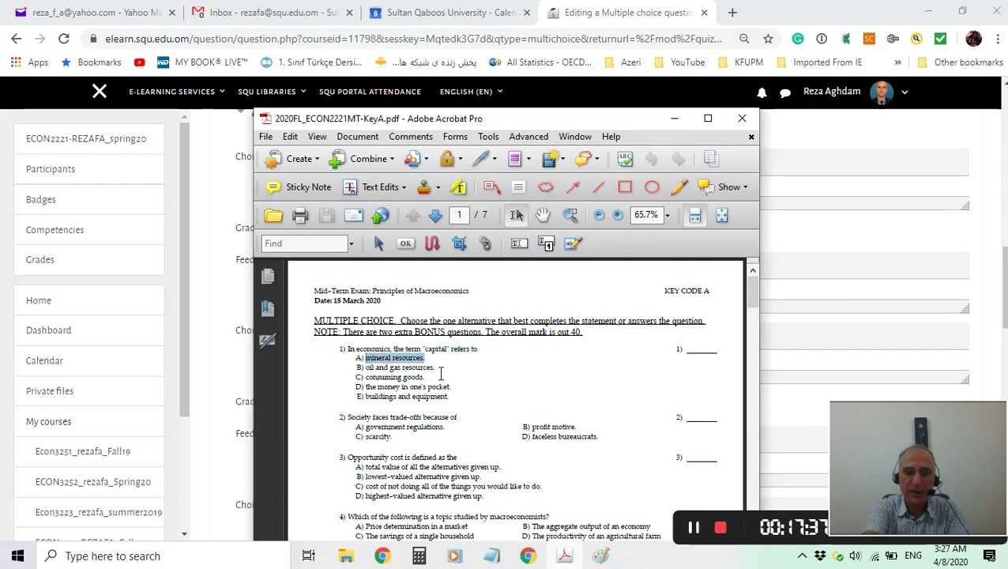
left_click(674, 118)
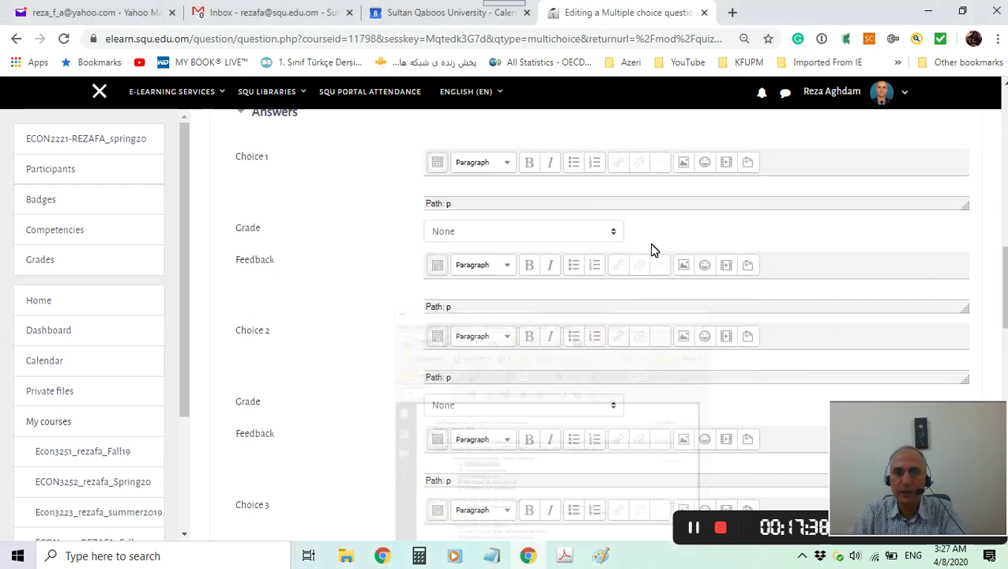
left_click(455, 183)
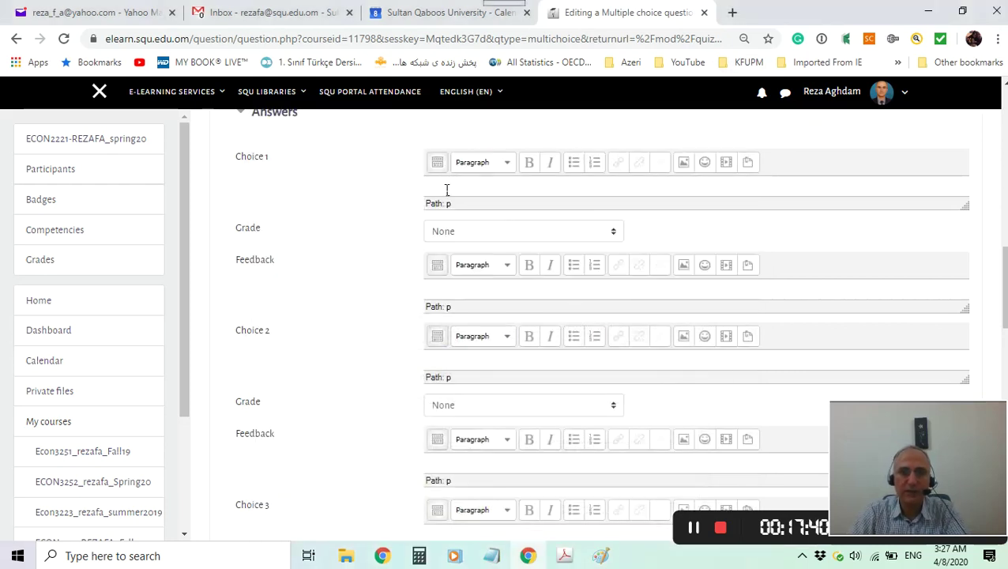
key("ctrl+v")
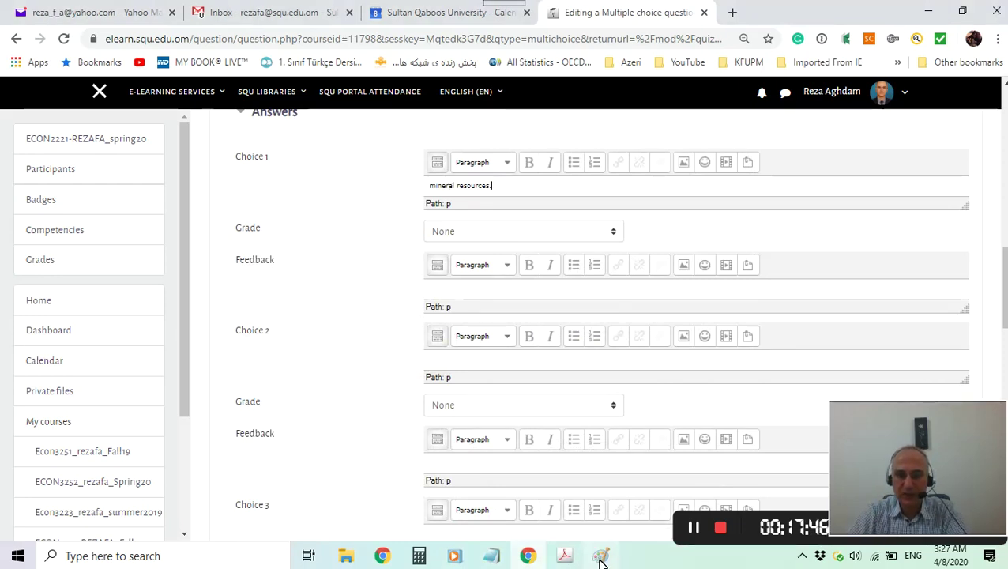
Fill Choice 2 with 'oil and gas resources.' and copy 'consuming goods.' from the PDF.
left_click(566, 555)
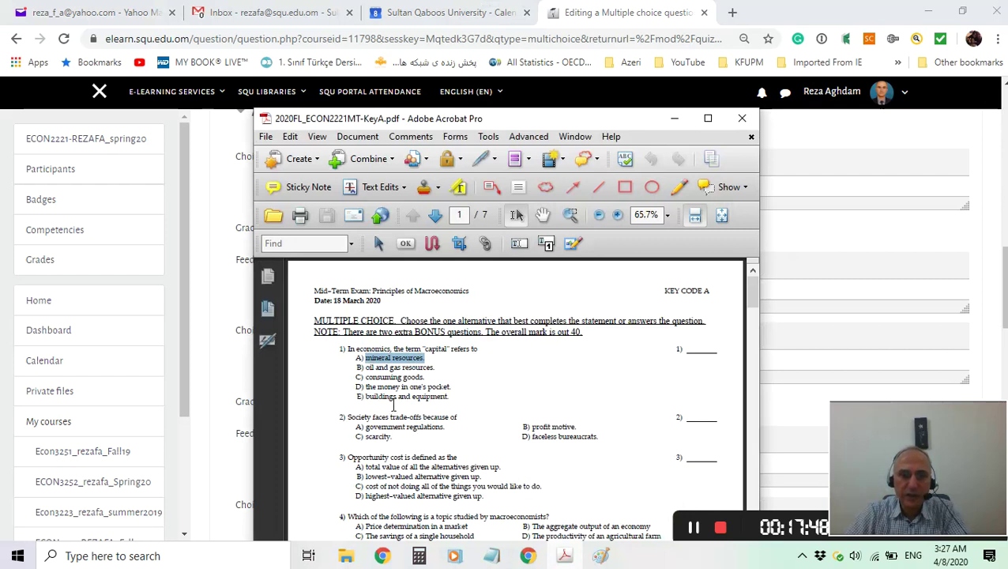
left_click_drag(364, 368, 446, 377)
key("ctrl+c")
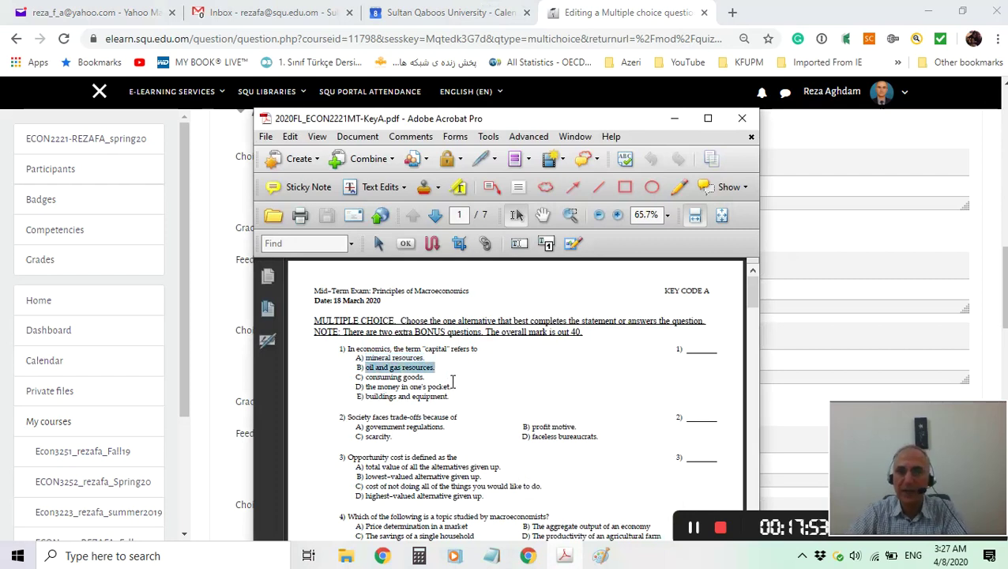
left_click(673, 120)
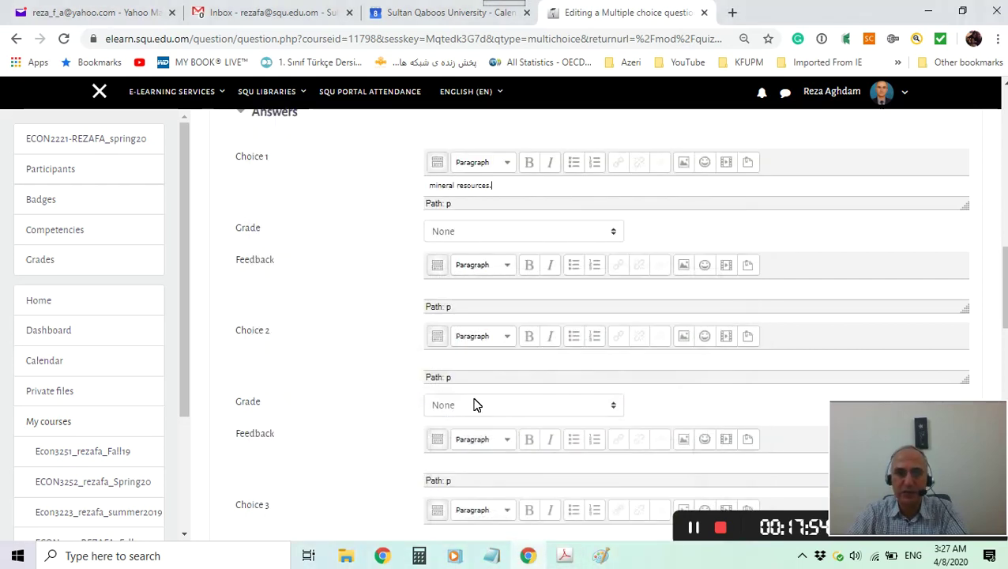
left_click(457, 363)
key("ctrl+v")
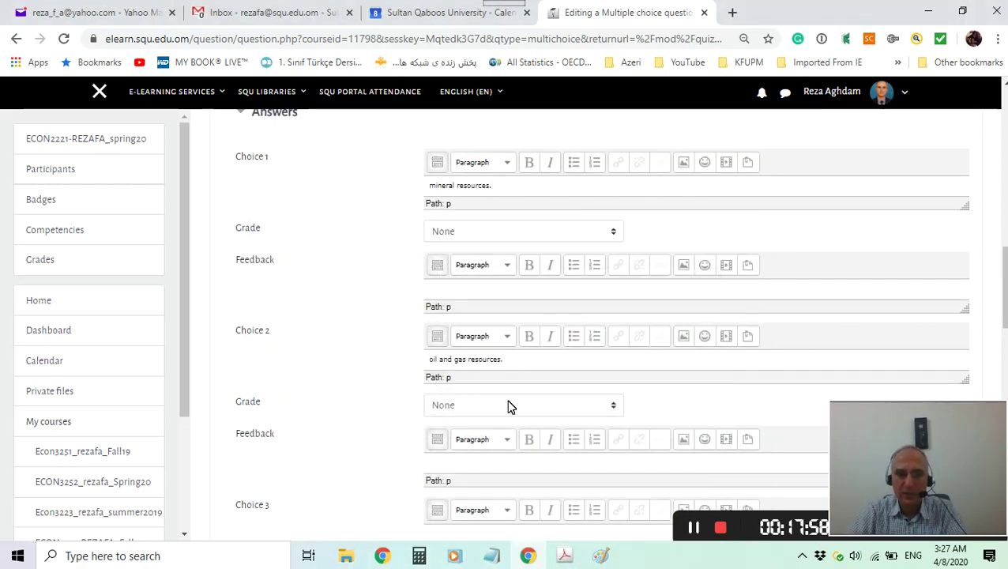
scroll(508, 407, "down", 3)
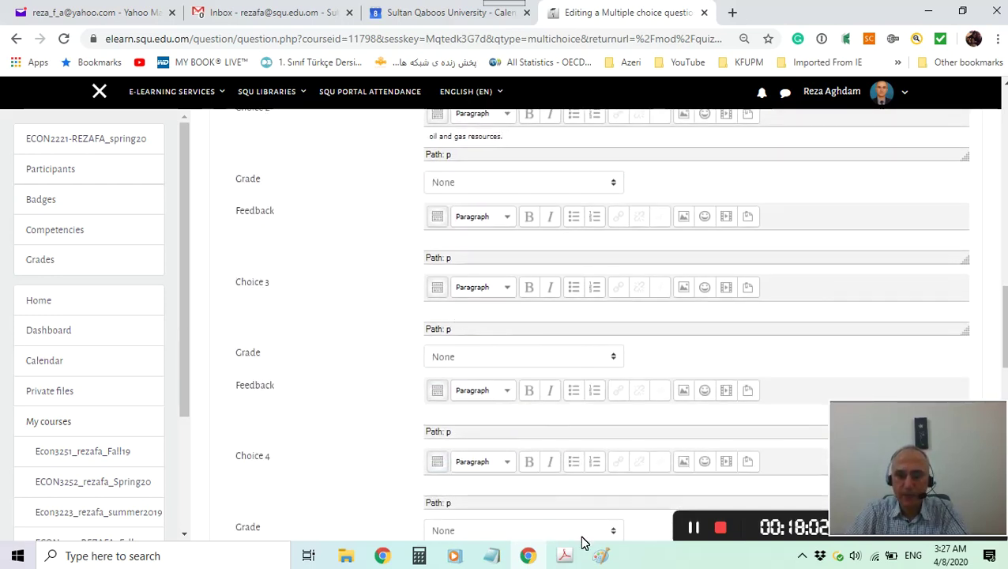
left_click(565, 556)
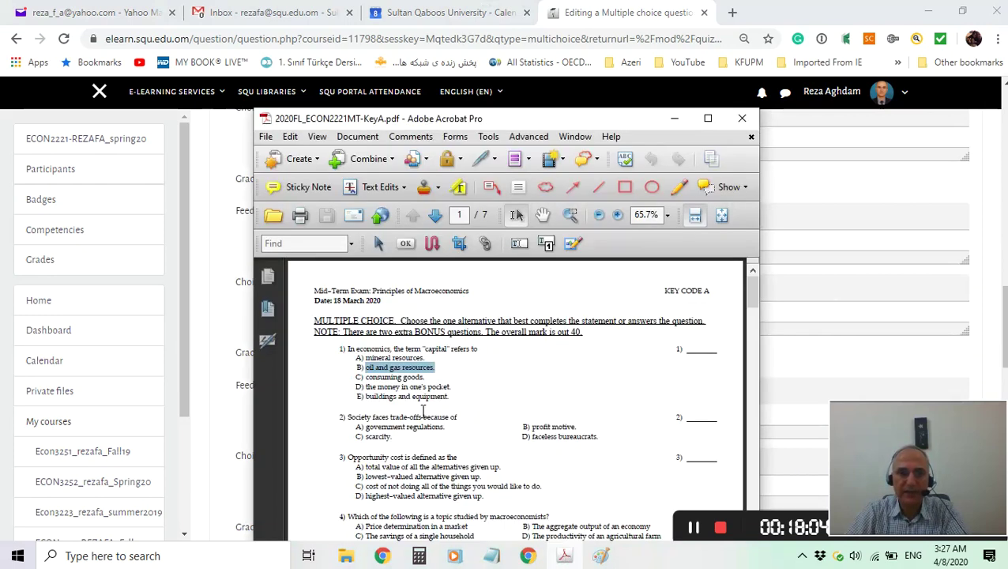
scroll(445, 404, "down", 1)
left_click_drag(378, 355, 432, 356)
key("ctrl+c")
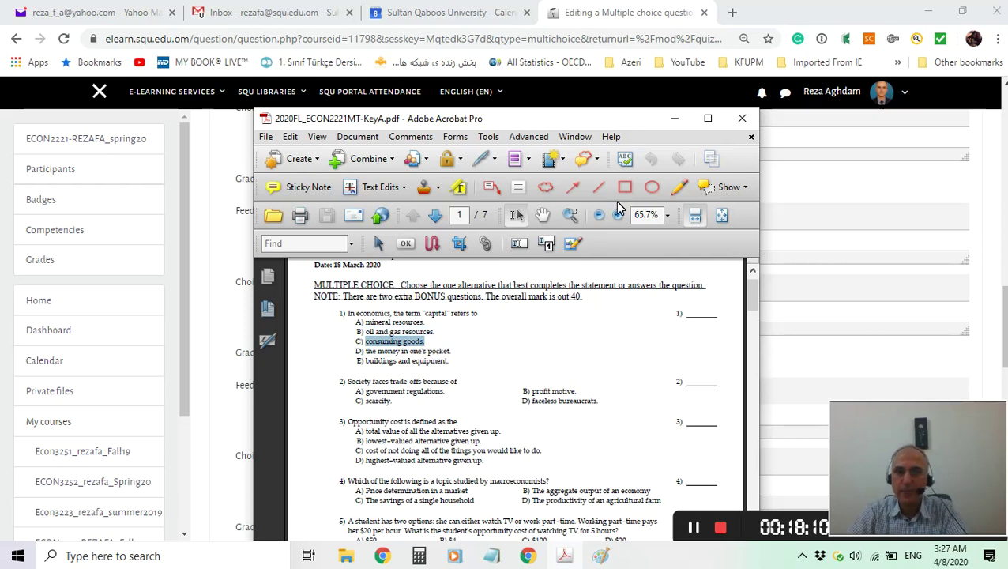
left_click(675, 125)
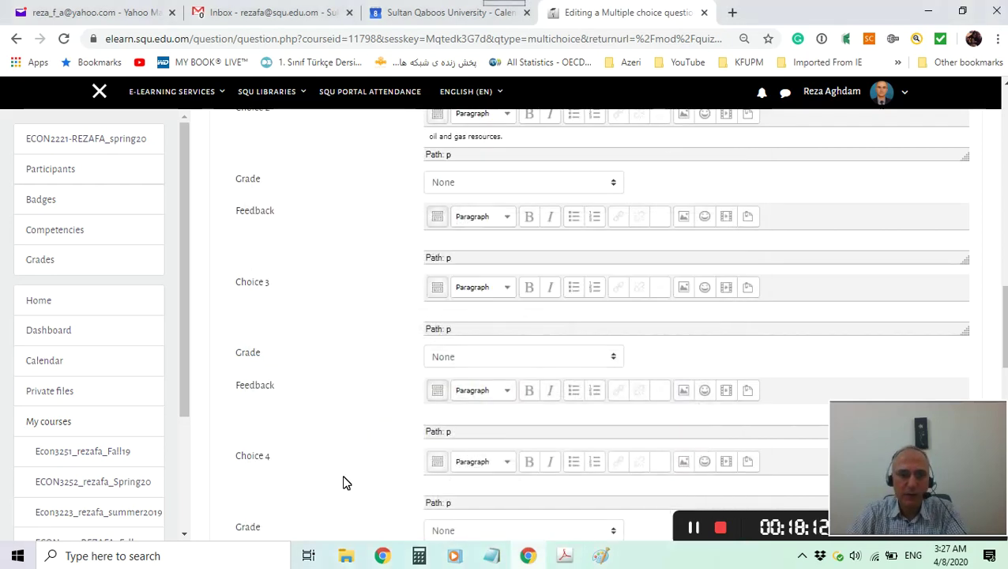
Enter 'consuming goods.' as Choice 3 and 'the money in one's pocket.' as Choice 4.
scroll(315, 308, "down", 1)
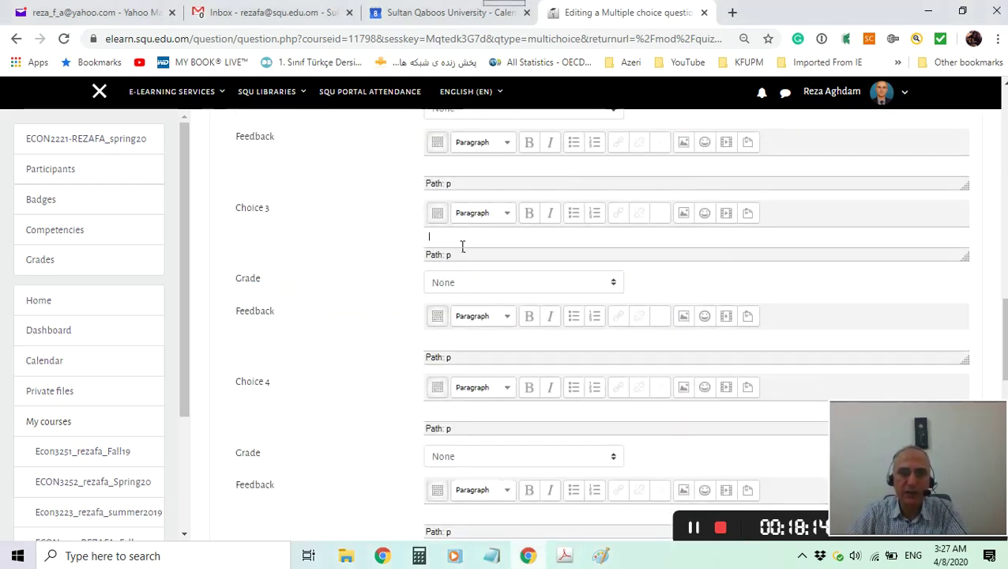
key("ctrl+v")
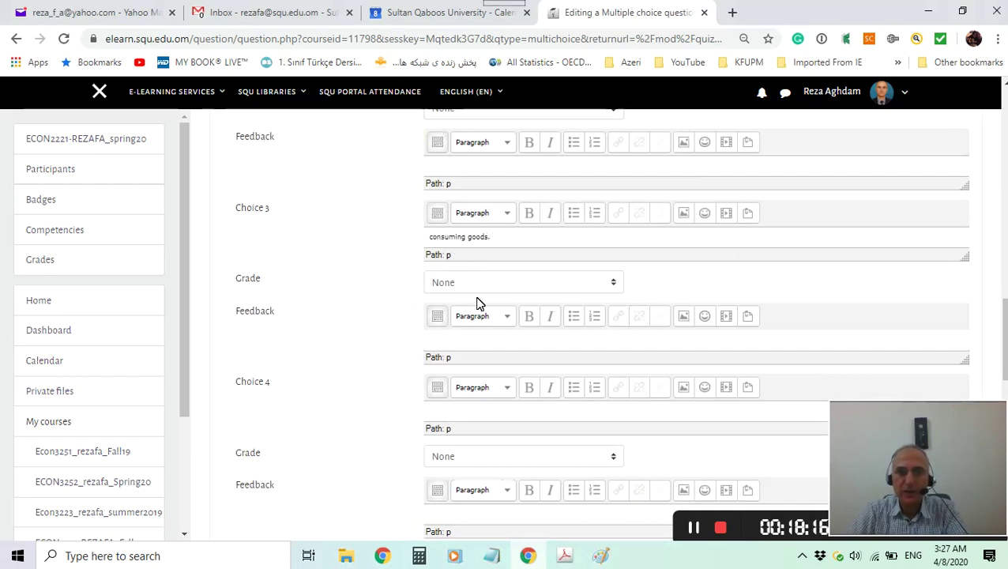
left_click(572, 557)
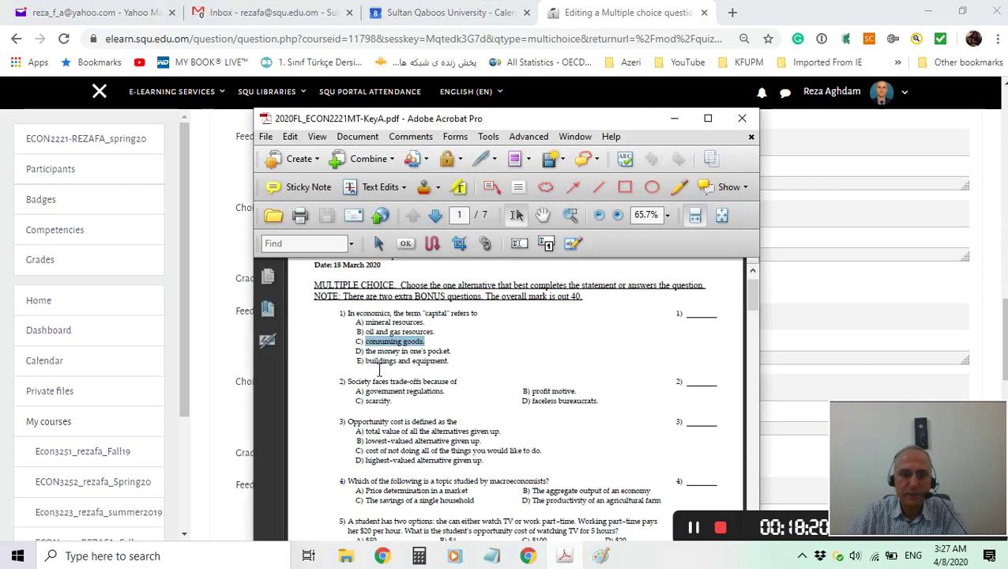
left_click_drag(365, 351, 461, 360)
key("ctrl+c")
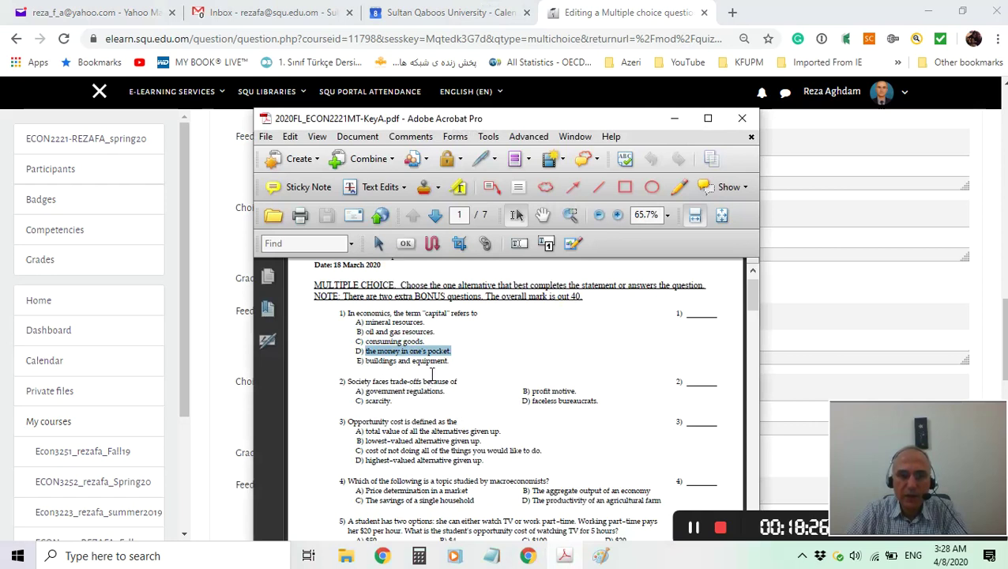
left_click(676, 119)
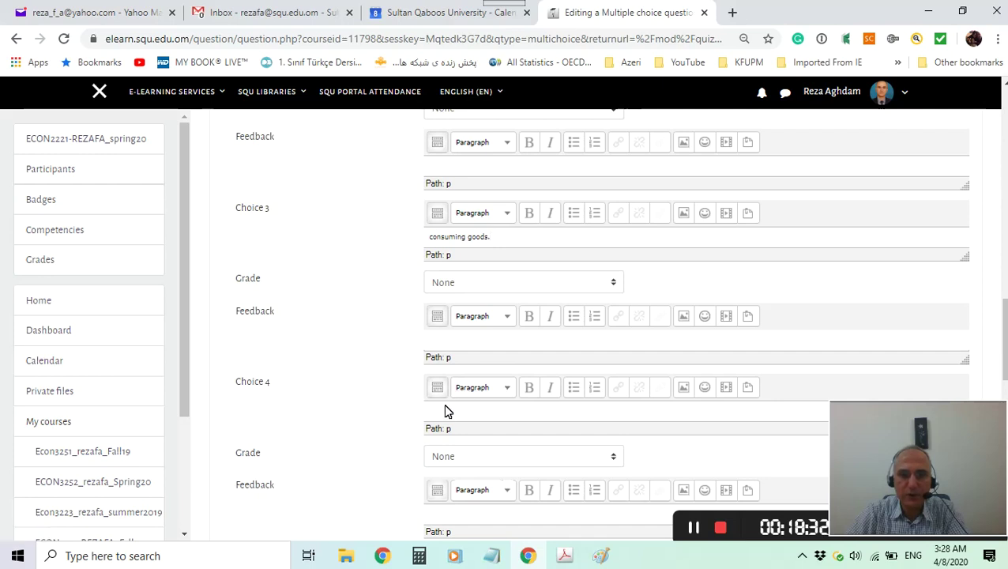
key("ctrl+v")
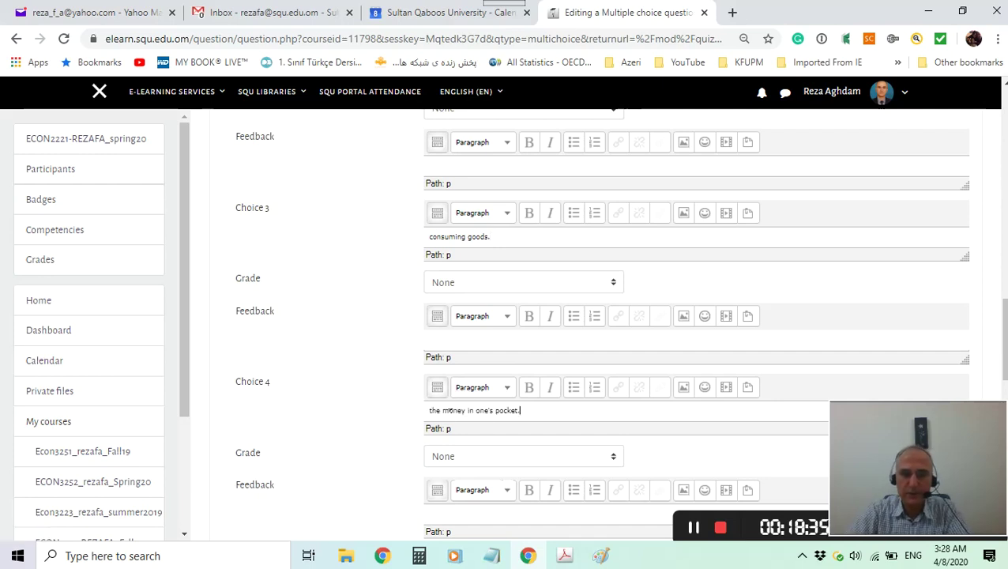
scroll(561, 429, "down", 1)
scroll(562, 429, "down", 2)
Copy 'buildings and equipment' from the PDF into Choice 5.
left_click(565, 556)
left_click_drag(365, 360, 448, 362)
key("ctrl+c")
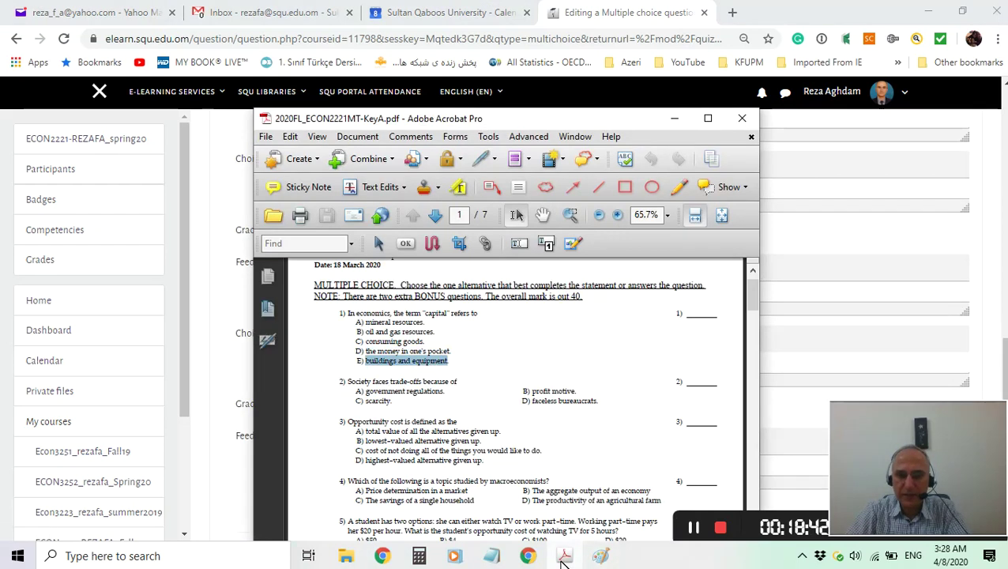
left_click(674, 118)
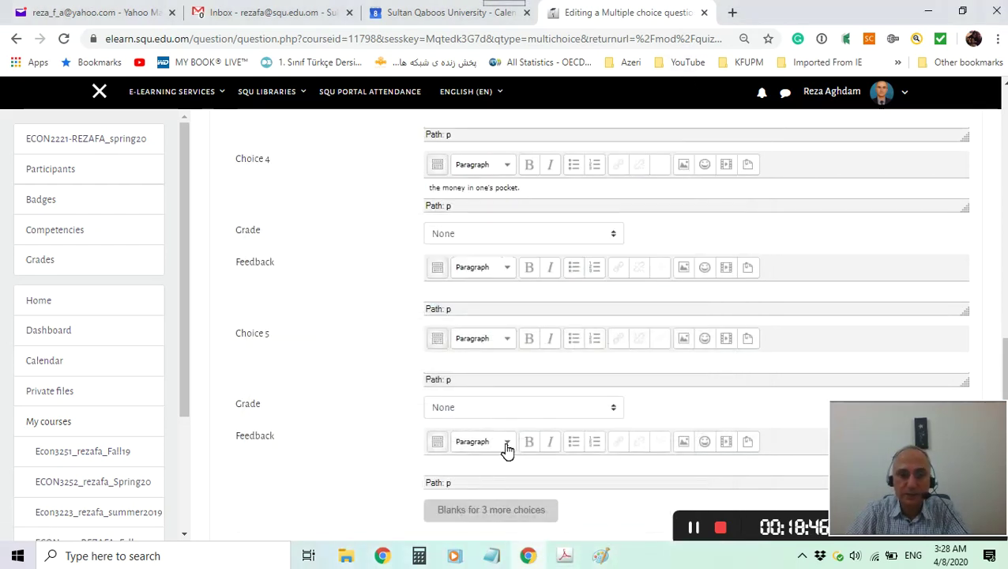
left_click(466, 365)
key("ctrl+v")
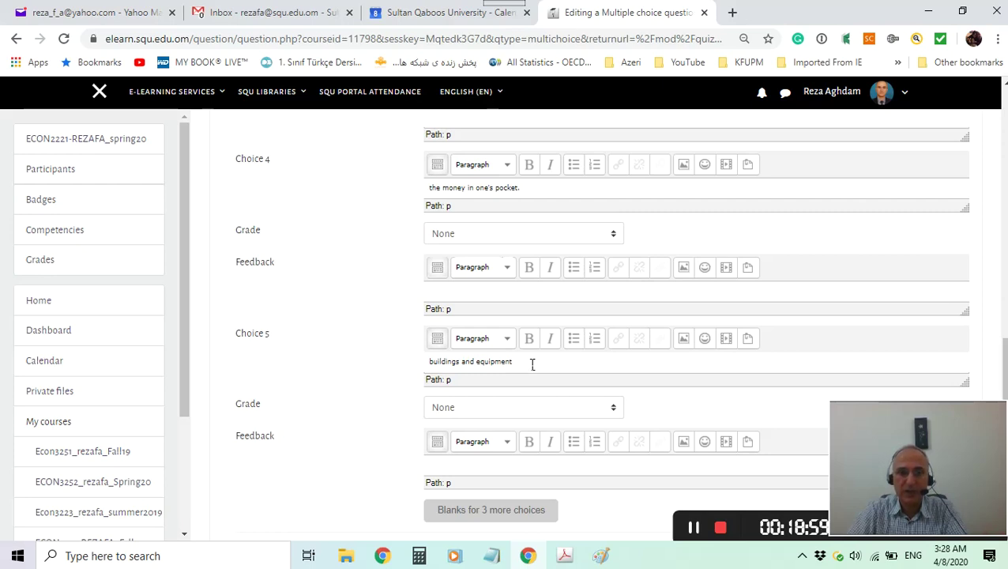
scroll(532, 364, "up", 7)
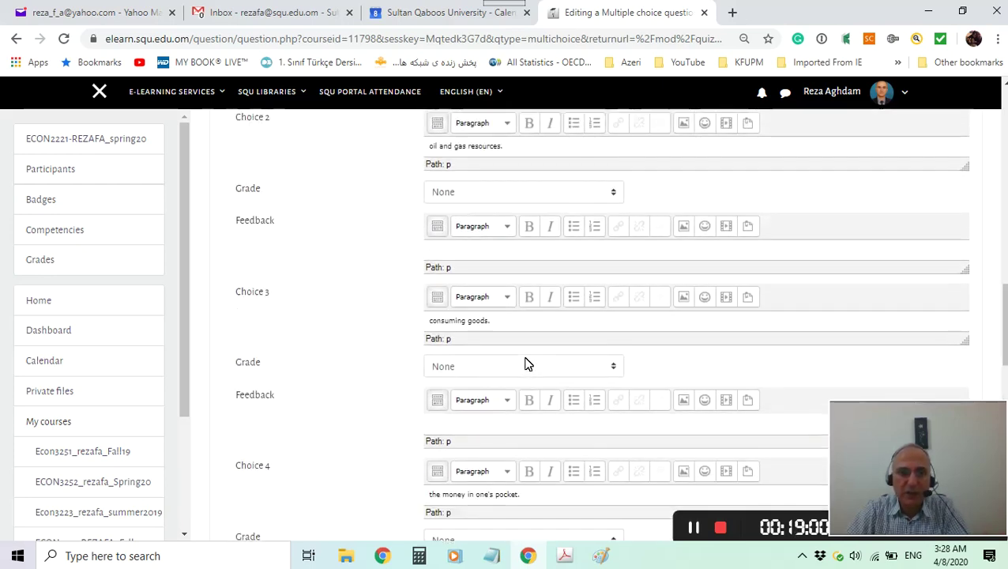
Set Choice 5's grade to 100%.
scroll(528, 364, "up", 2)
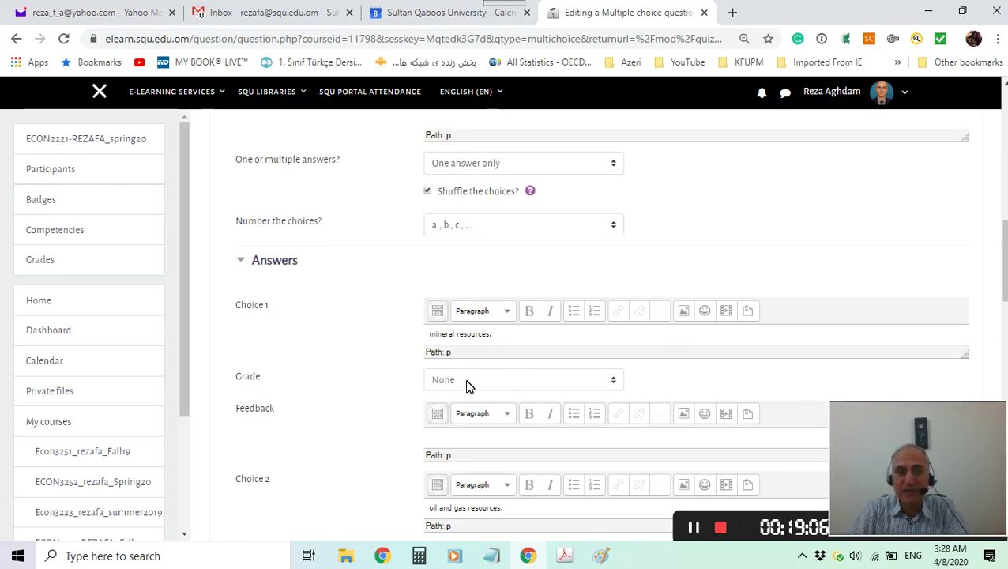
scroll(466, 386, "down", 3)
scroll(466, 385, "down", 10)
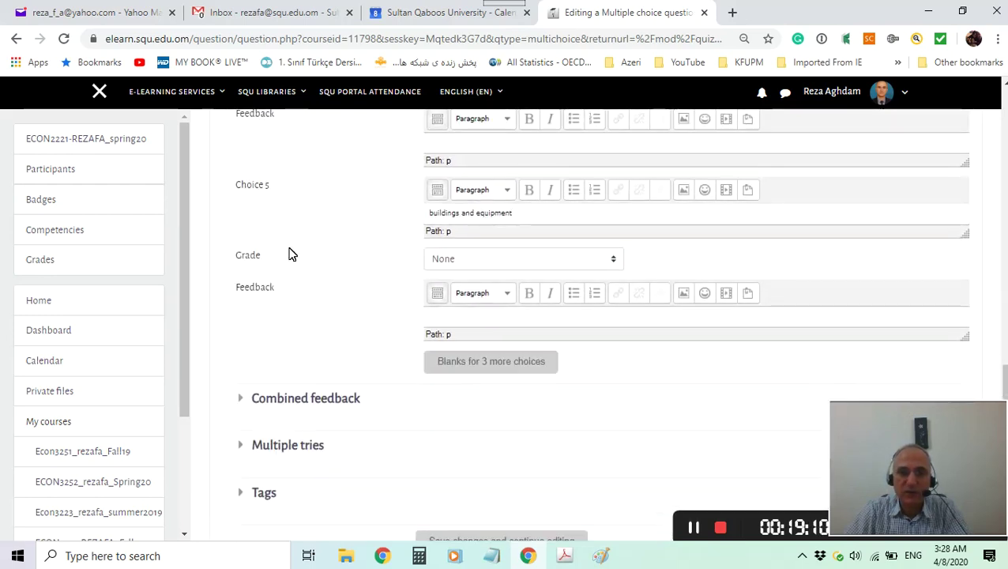
left_click(488, 261)
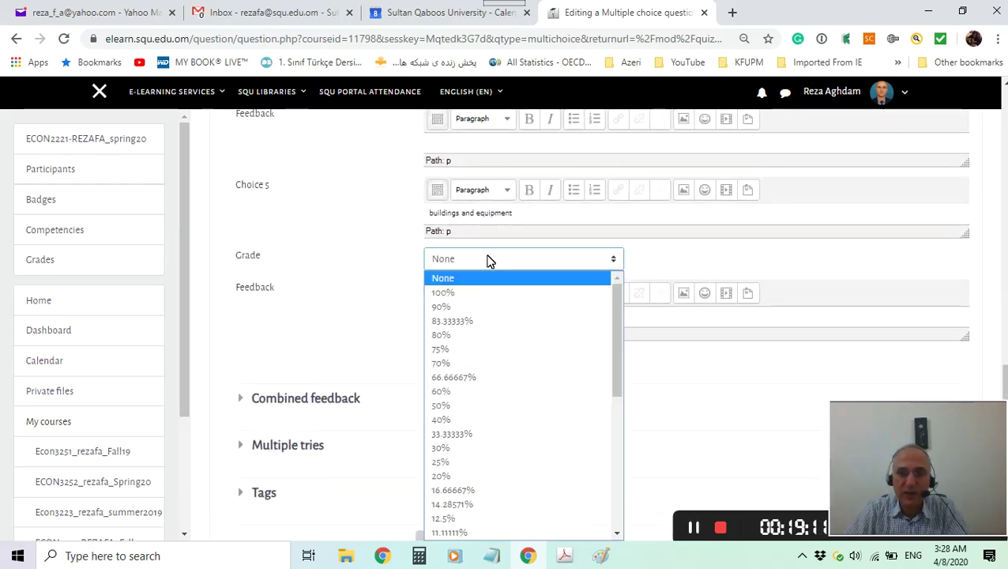
left_click(457, 292)
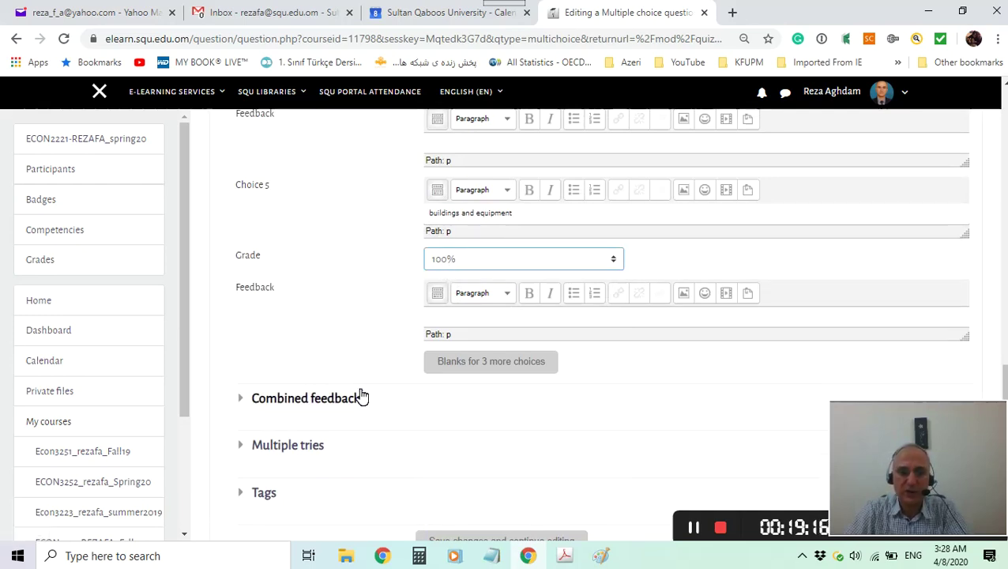
Expand Combined feedback, leaving the default messages unchanged, and scroll to the Save buttons.
scroll(361, 398, "down", 2)
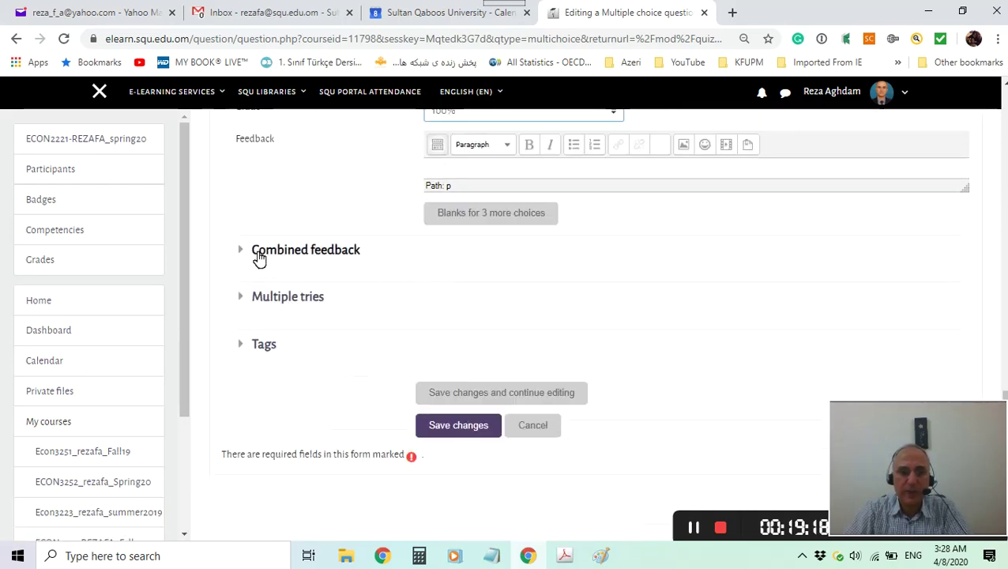
left_click(247, 253)
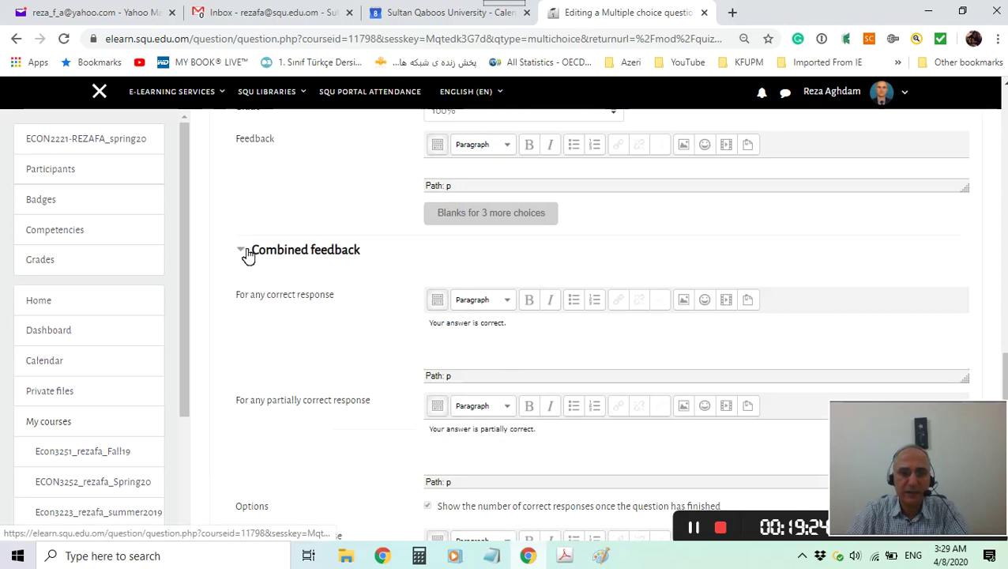
scroll(364, 387, "down", 2)
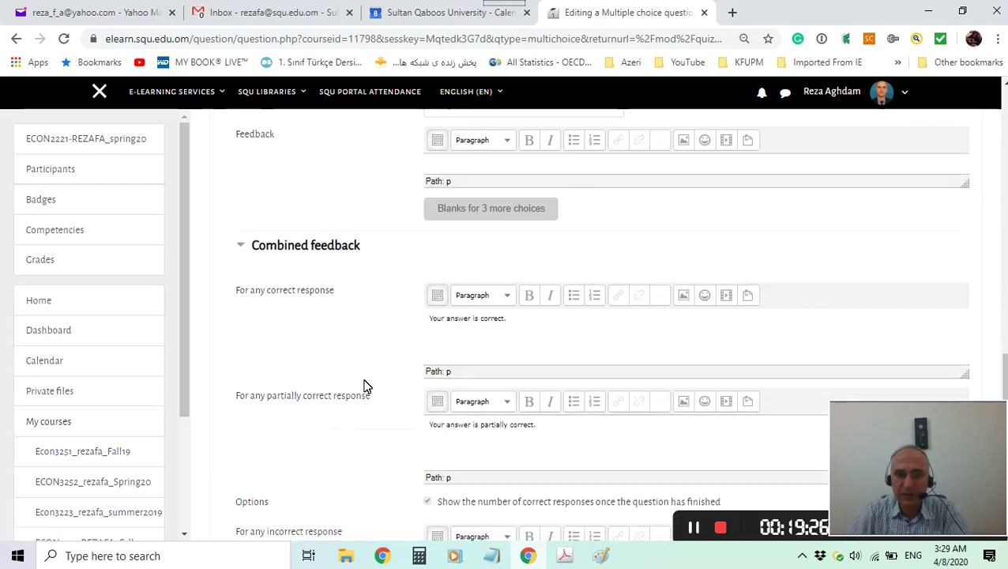
scroll(481, 229, "up", 3)
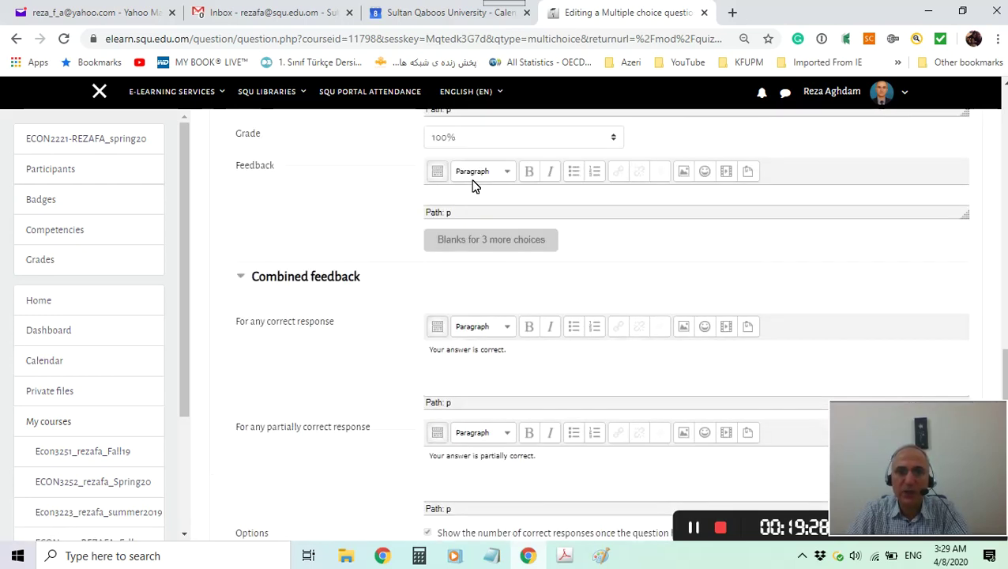
scroll(510, 422, "down", 1)
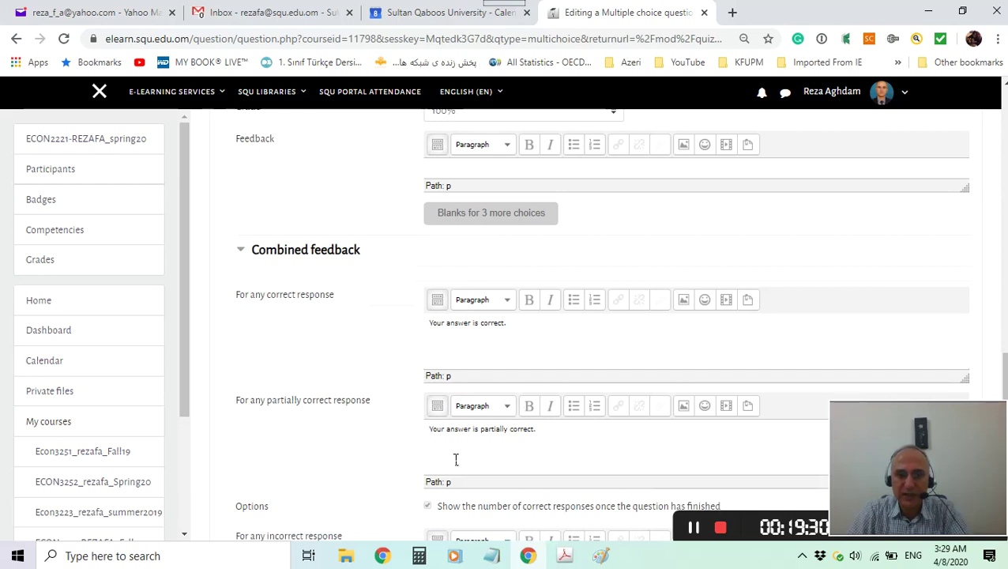
scroll(341, 419, "down", 6)
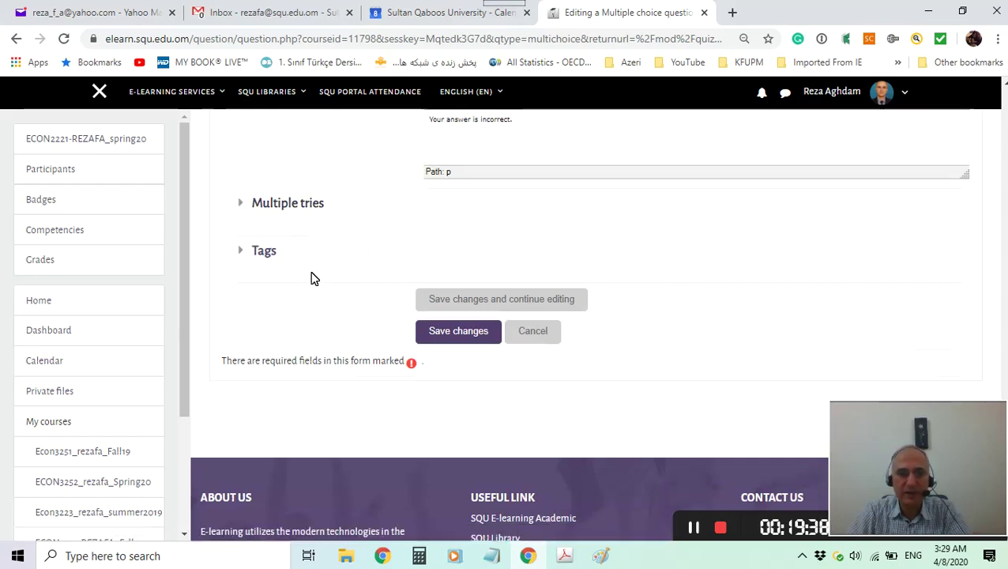
Save ST_Q1 so it appears on the Test Sample editing page worth 1.00 mark.
left_click(453, 340)
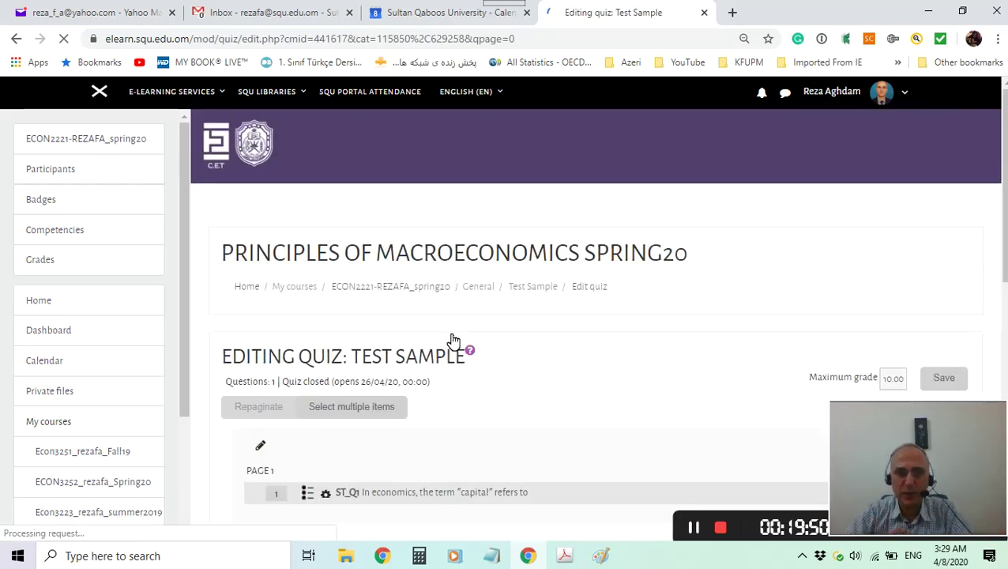
scroll(448, 342, "down", 3)
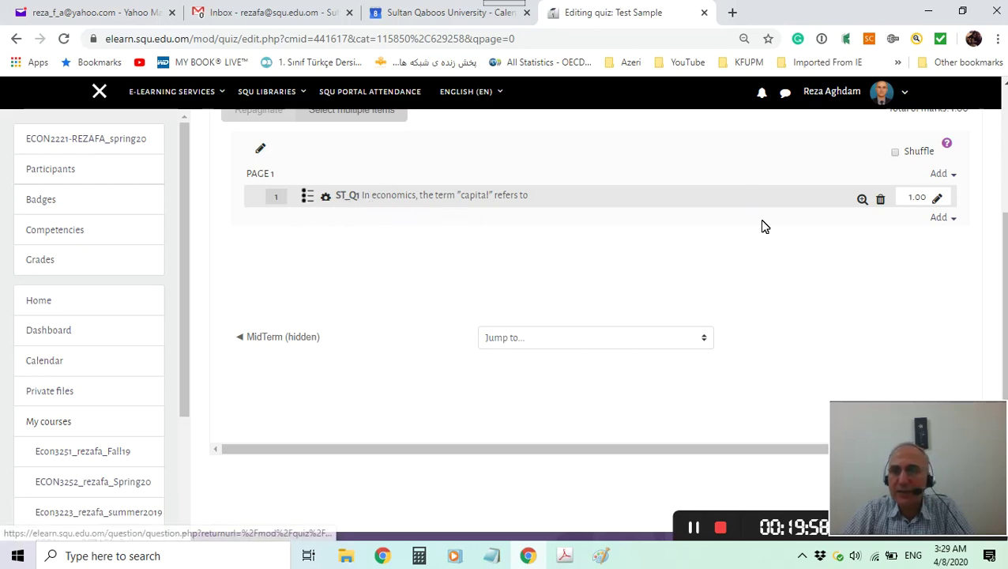
left_click(866, 202)
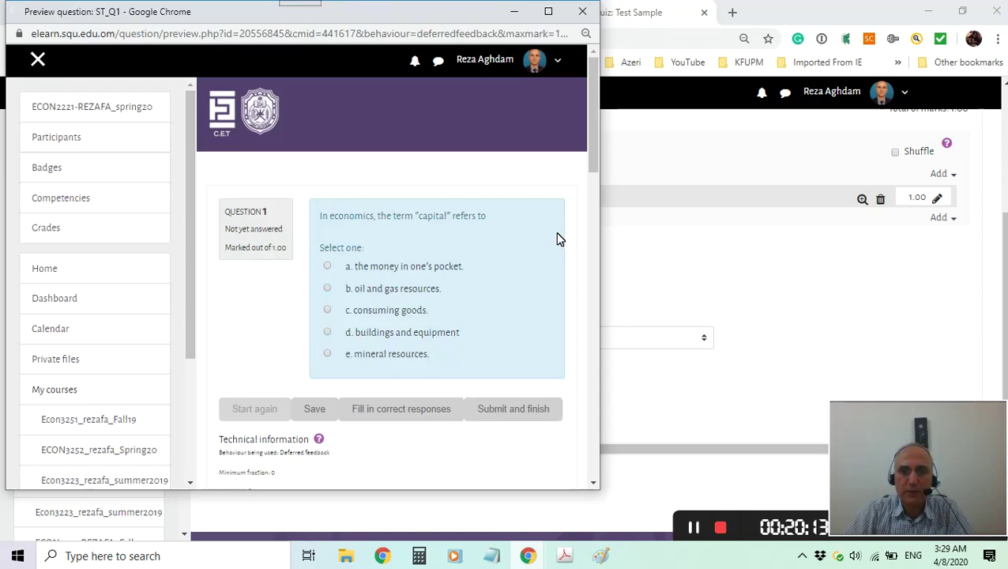
scroll(493, 235, "down", 1)
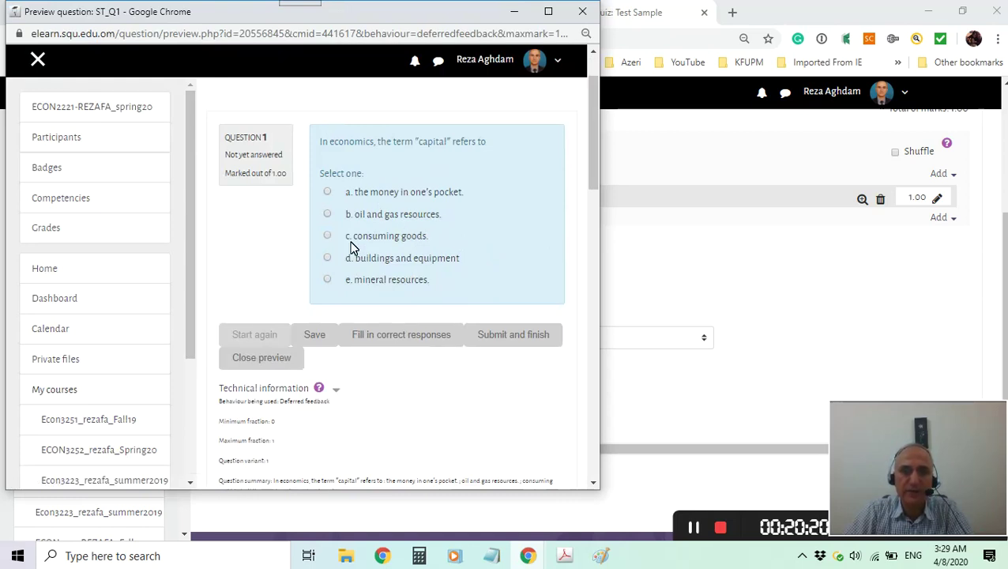
scroll(340, 399, "down", 2)
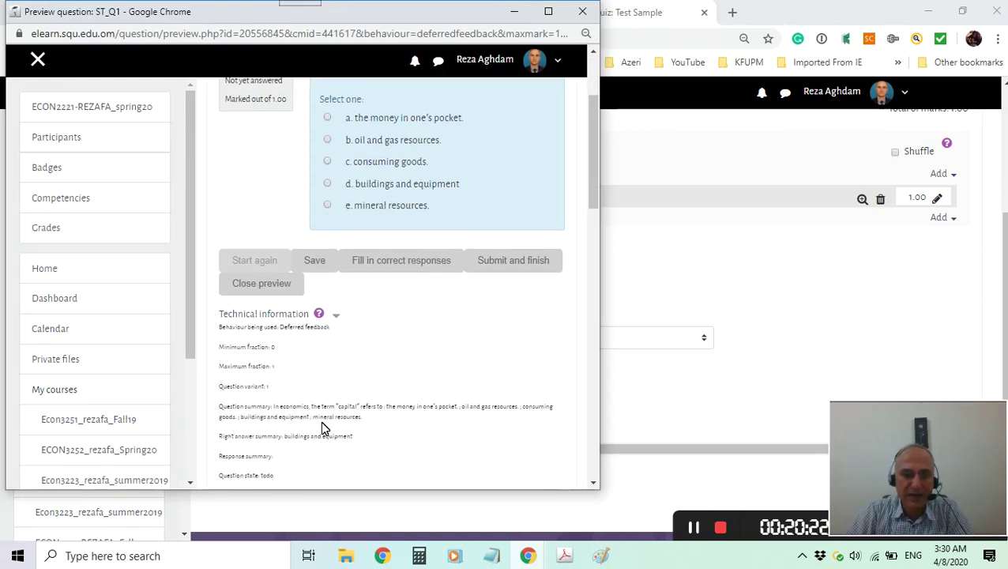
scroll(387, 387, "up", 4)
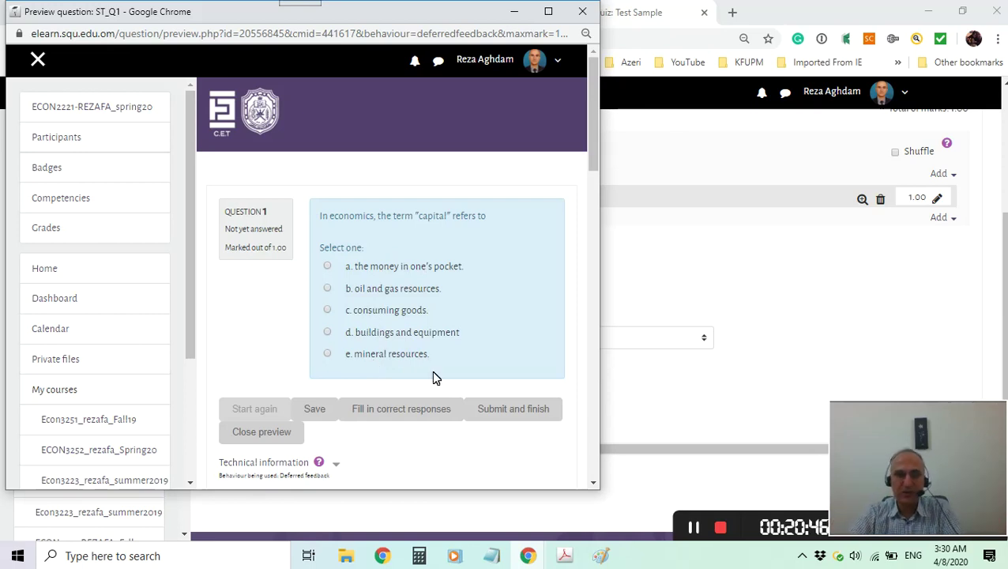
scroll(431, 370, "down", 4)
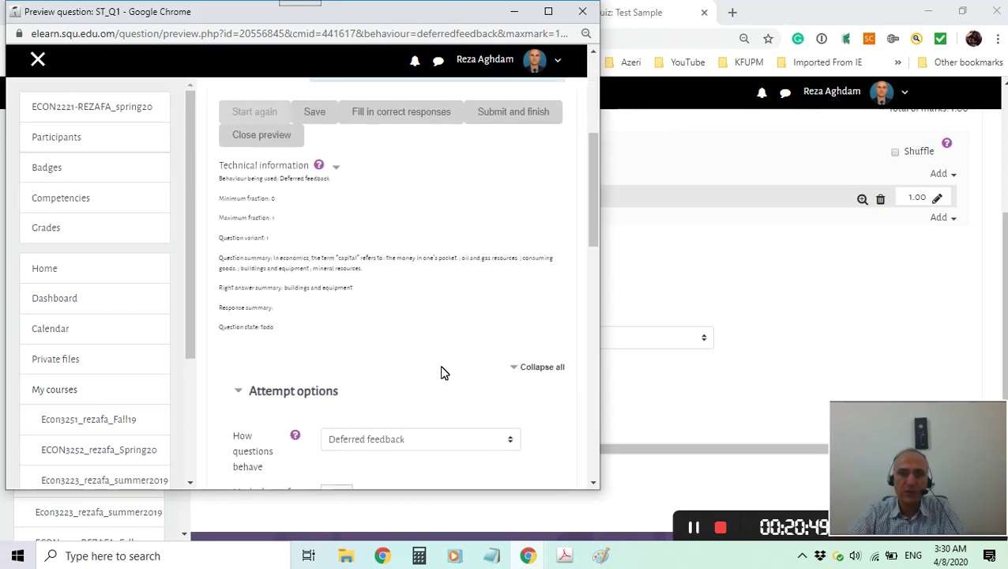
scroll(441, 373, "up", 1)
left_click(276, 219)
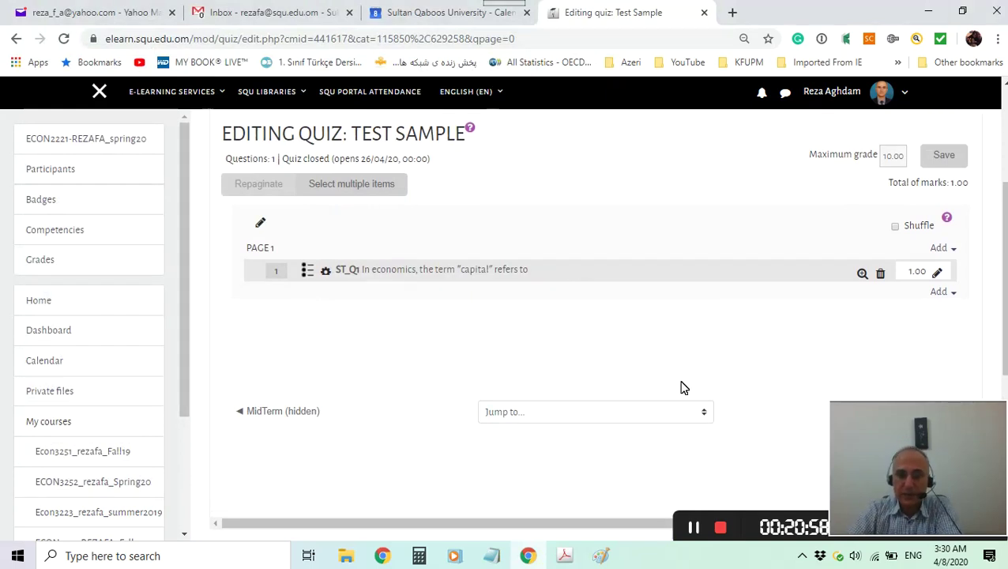
Restore the exam key in Acrobat, scroll to page 3's OIL supply-demand graph, and maximize it.
left_click(564, 556)
scroll(588, 354, "down", 5)
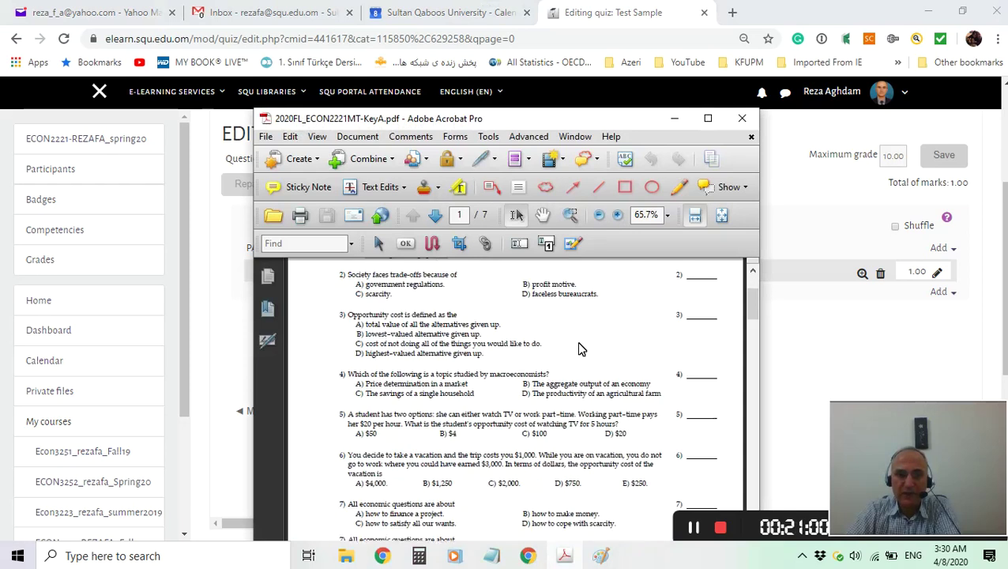
scroll(585, 347, "down", 15)
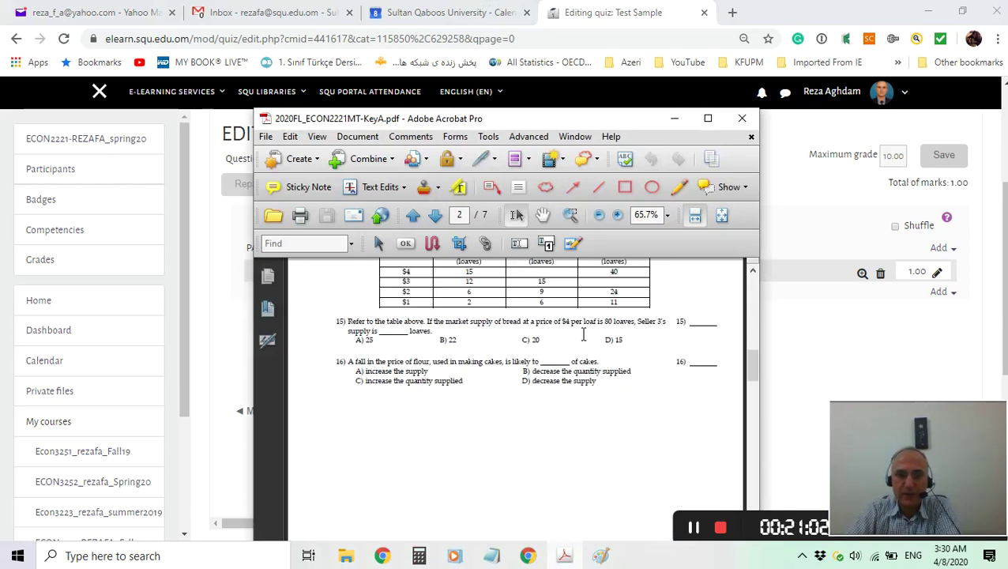
scroll(574, 332, "down", 10)
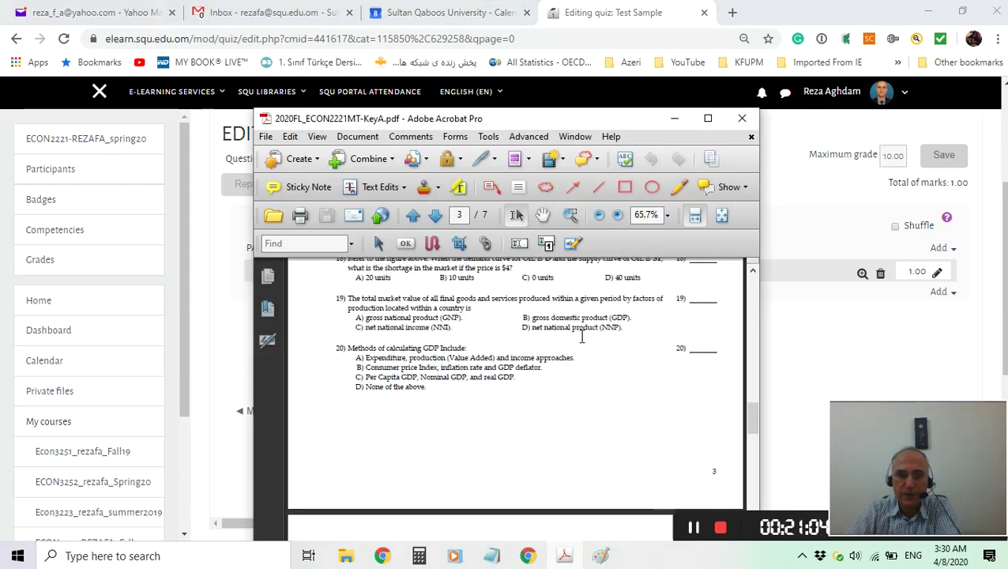
scroll(581, 332, "down", 3)
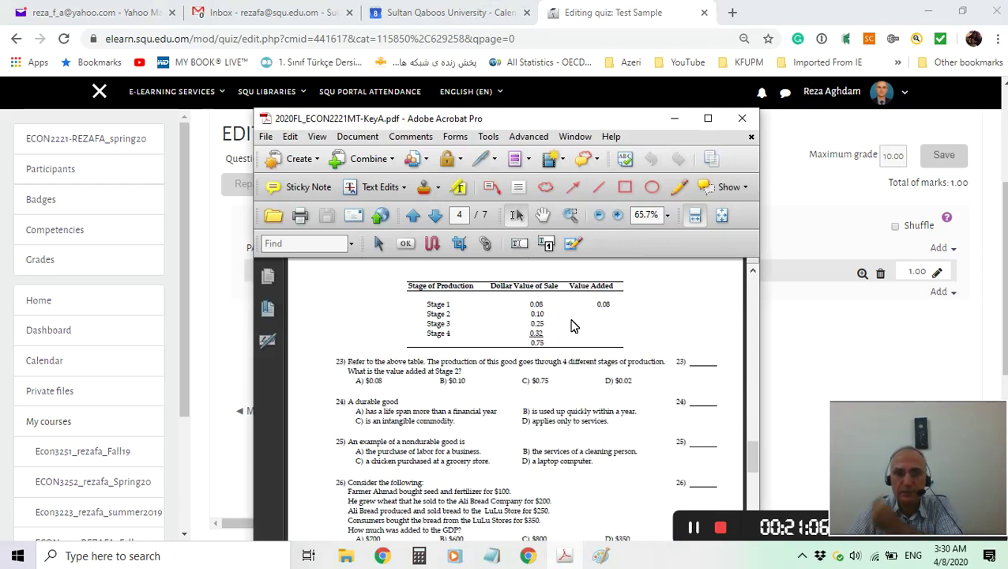
scroll(574, 328, "up", 9)
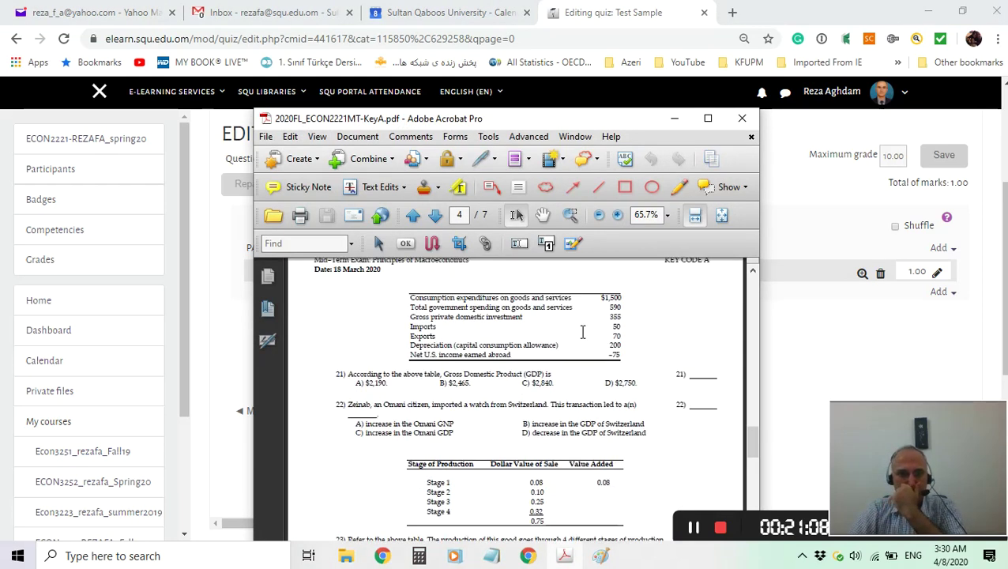
scroll(582, 332, "up", 4)
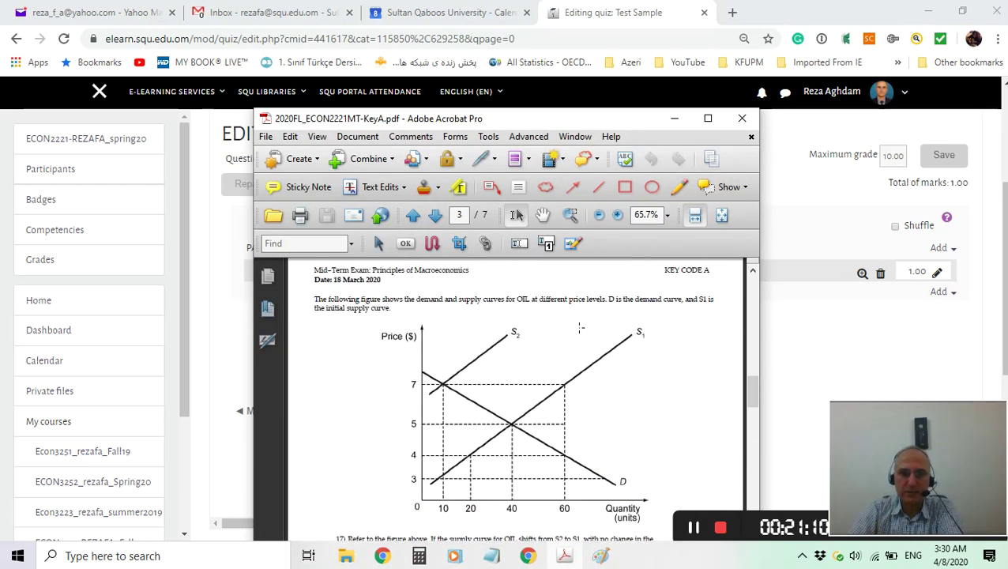
scroll(582, 332, "down", 1)
left_click(708, 118)
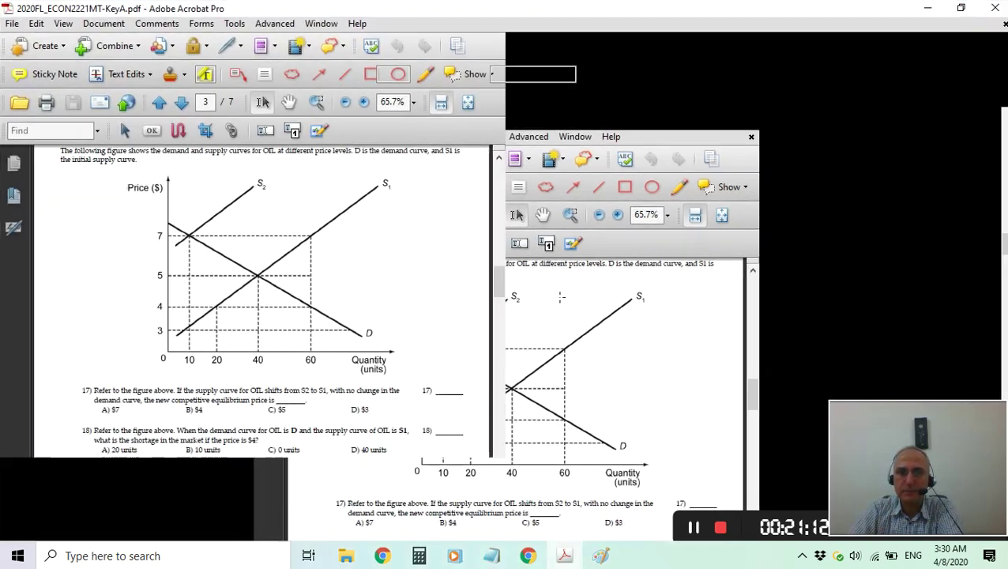
Copy the introductory paragraph above the OIL demand and supply graph, then minimize Acrobat.
scroll(720, 241, "down", 2)
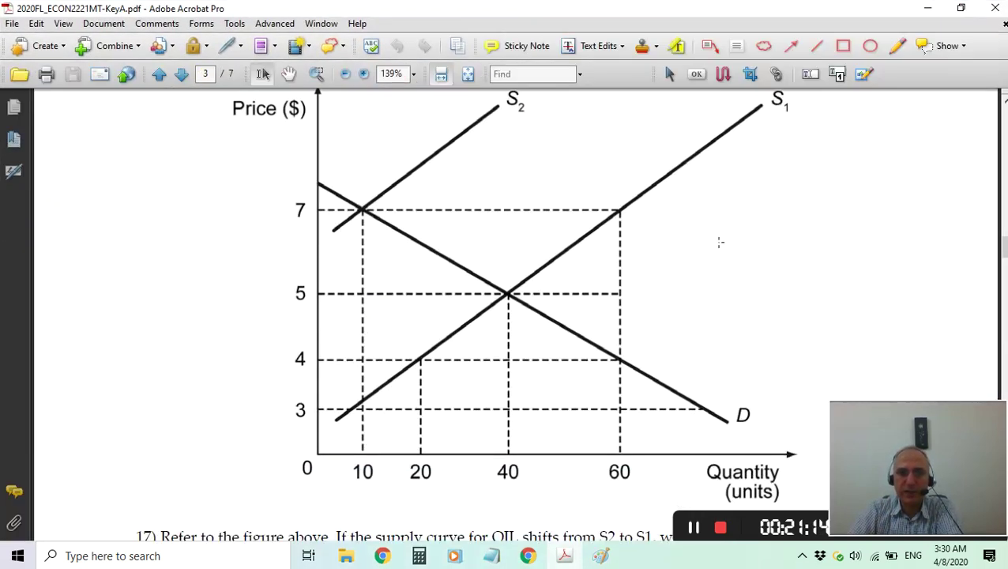
scroll(482, 181, "up", 3)
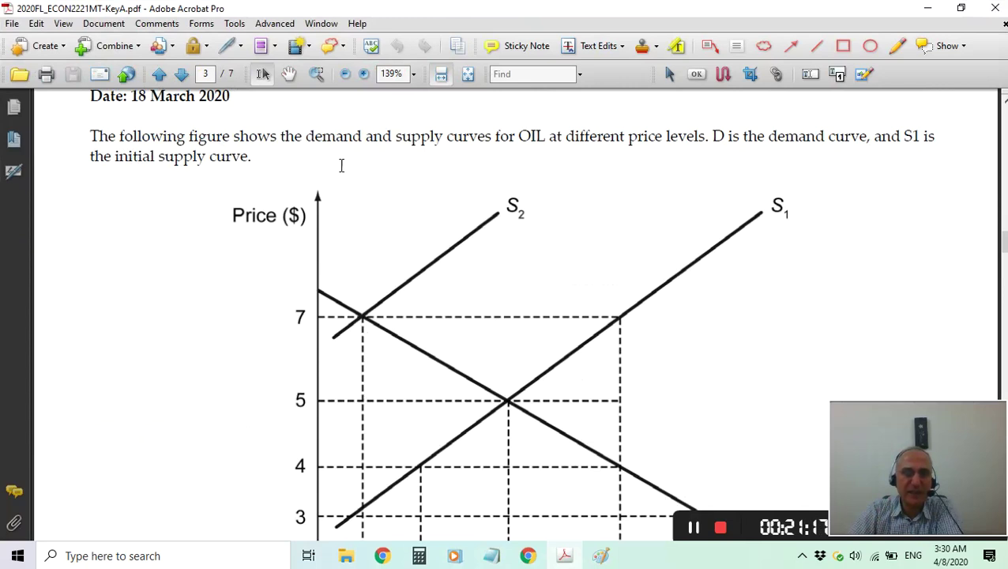
scroll(437, 274, "down", 8)
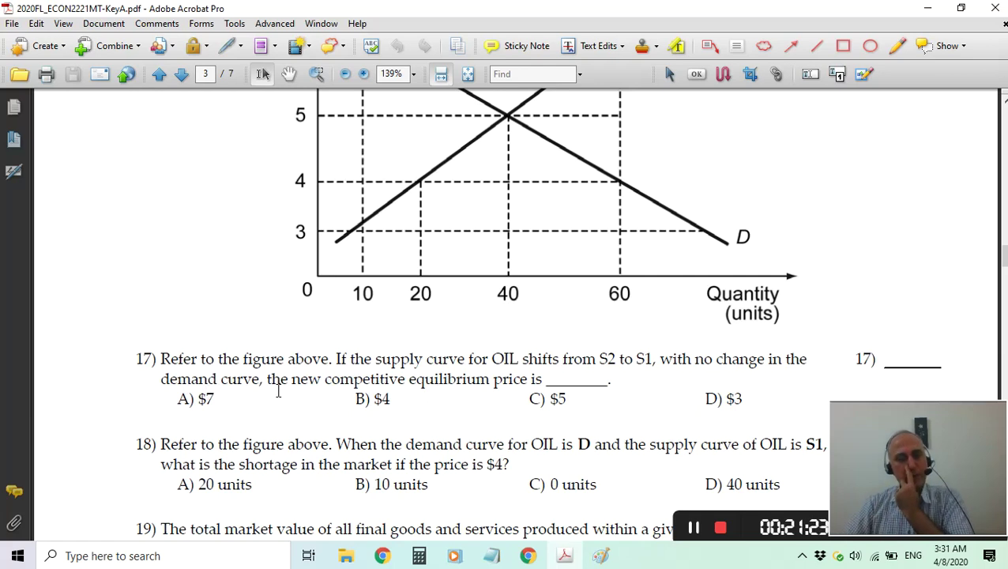
scroll(576, 376, "up", 3)
scroll(576, 374, "up", 6)
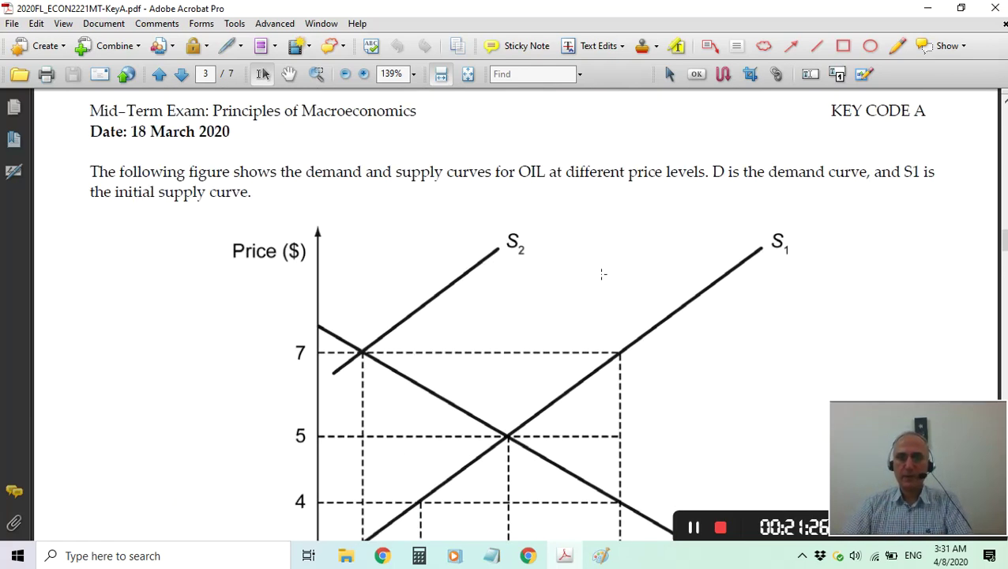
left_click_drag(90, 171, 255, 197)
right_click(178, 188)
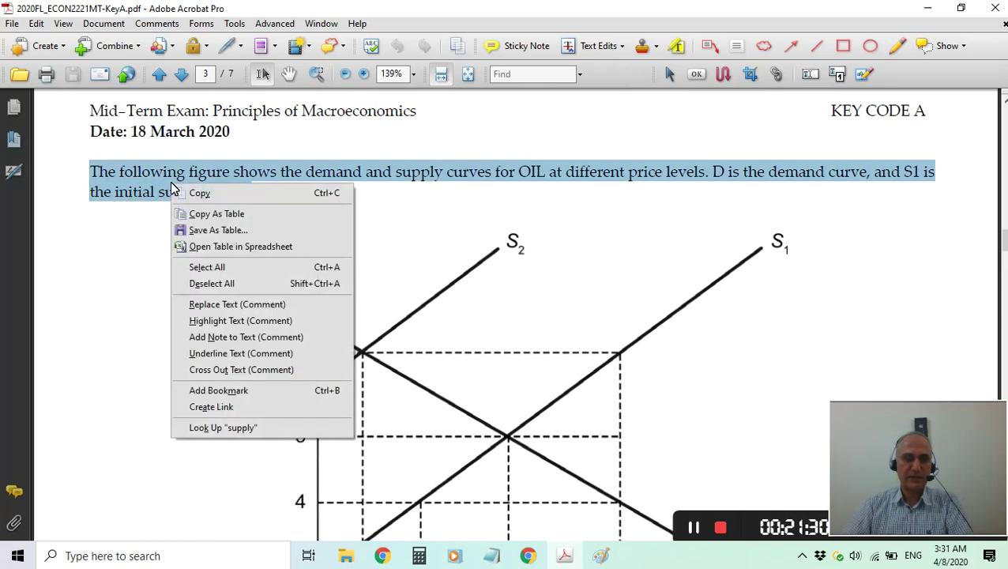
left_click(193, 195)
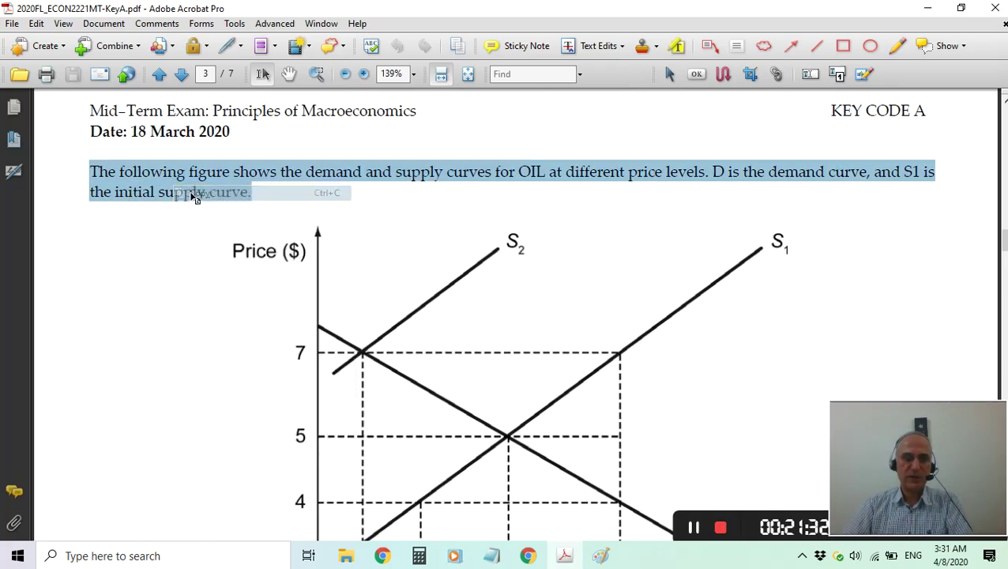
left_click(928, 10)
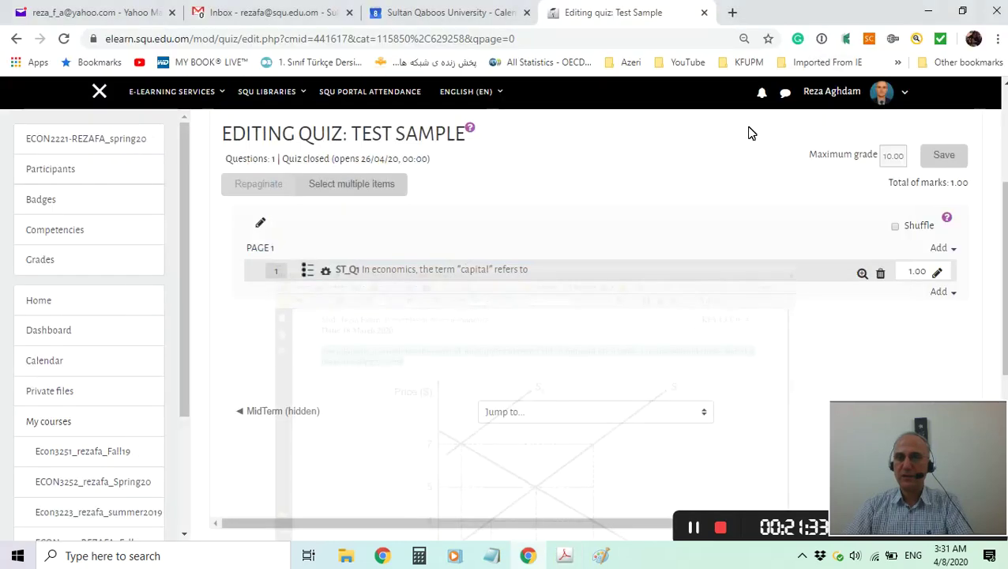
Add a new Multiple choice question to the Test Sample quiz.
left_click(940, 250)
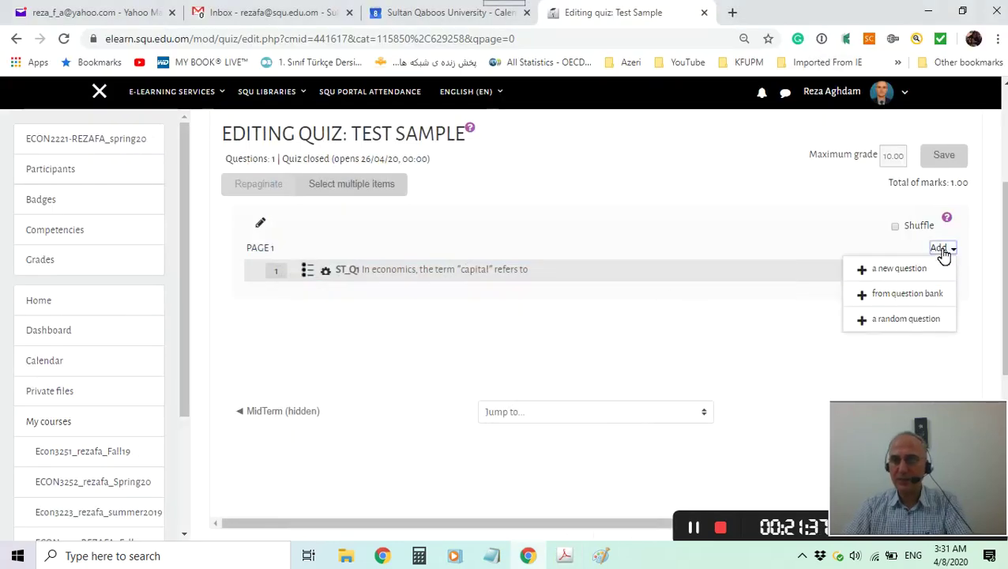
left_click(893, 272)
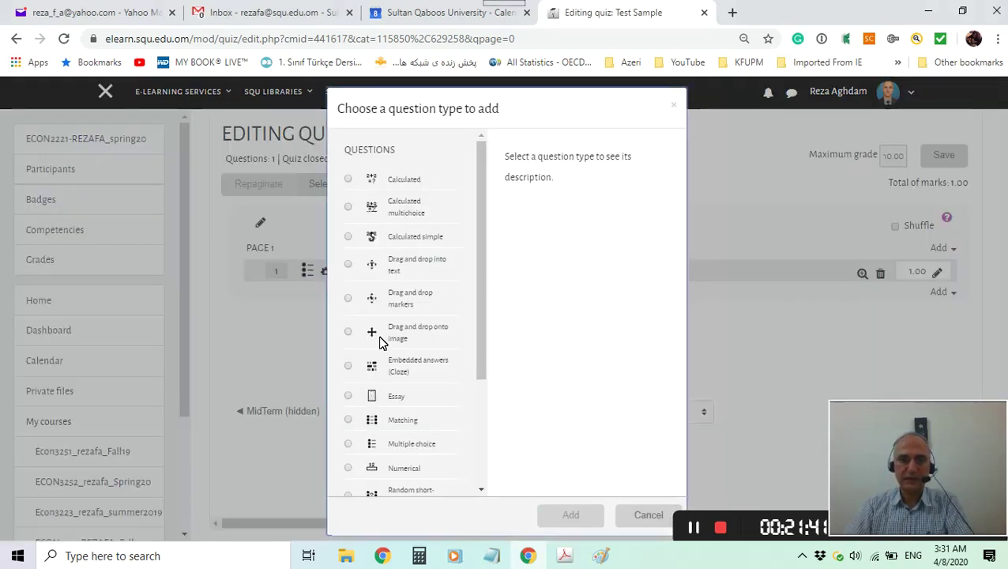
scroll(379, 342, "down", 3)
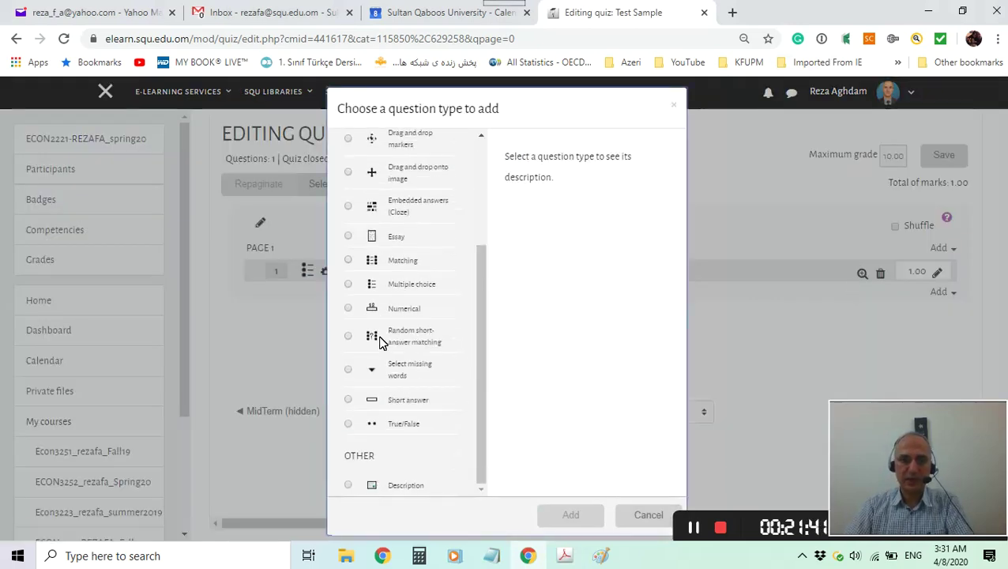
left_click(348, 284)
left_click(569, 515)
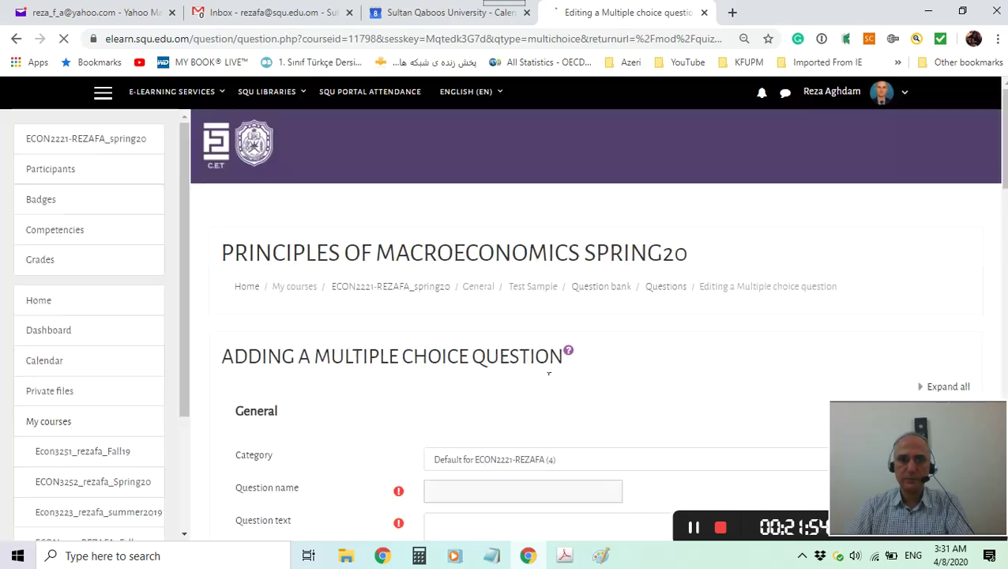
Name the new question ST_Q17.
scroll(562, 360, "down", 4)
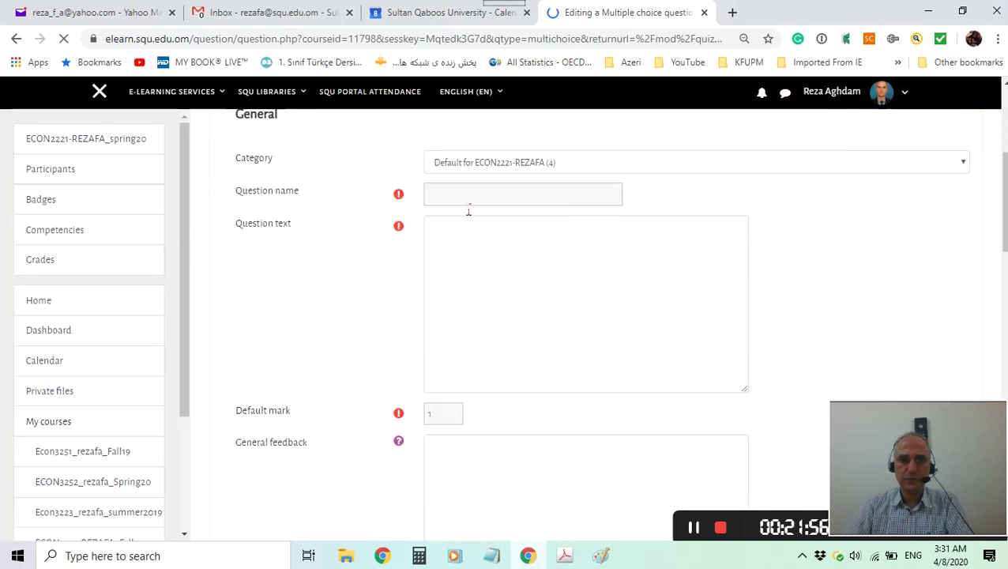
left_click(454, 201)
left_click(564, 555)
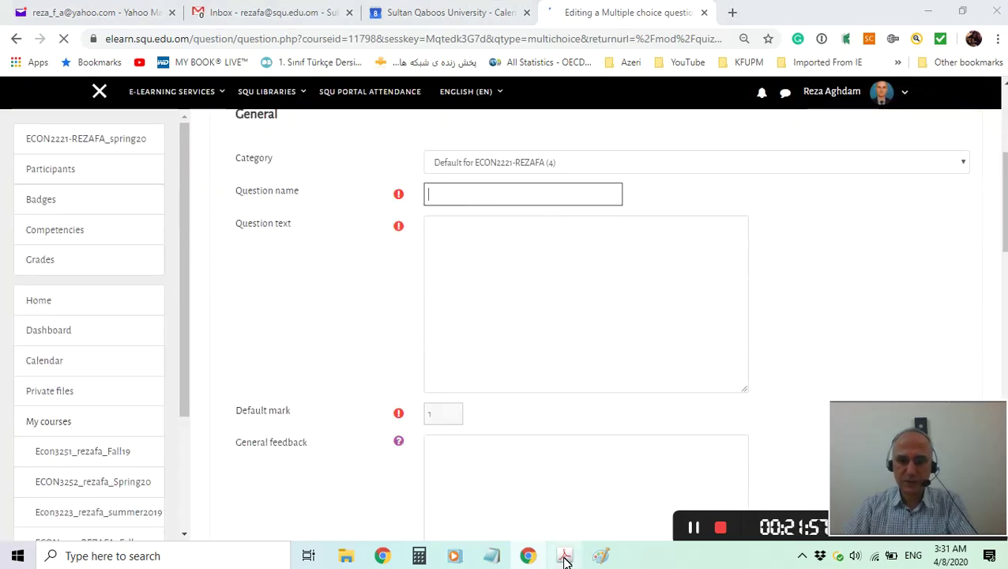
scroll(135, 197, "up", 2)
scroll(154, 247, "down", 8)
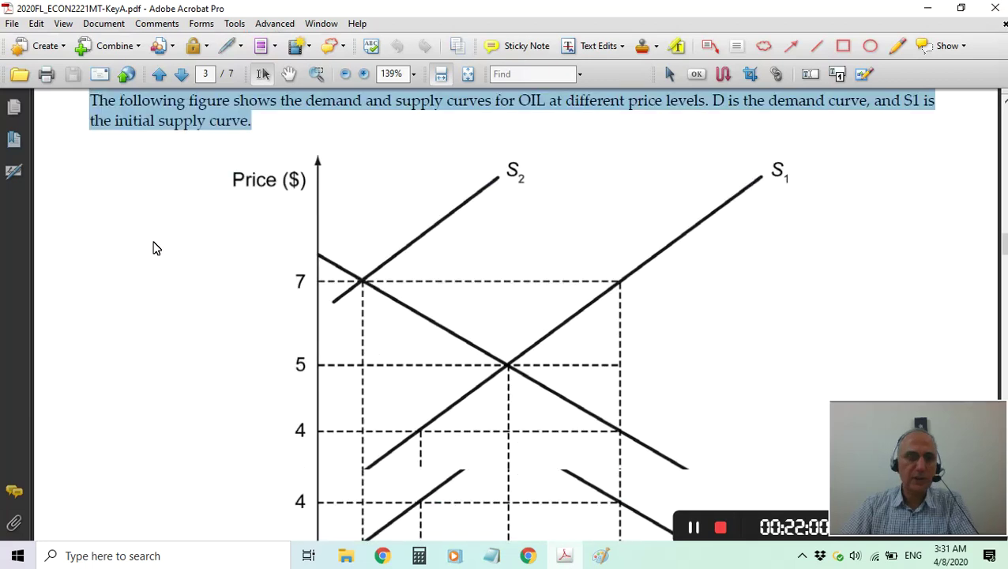
scroll(158, 253, "down", 2)
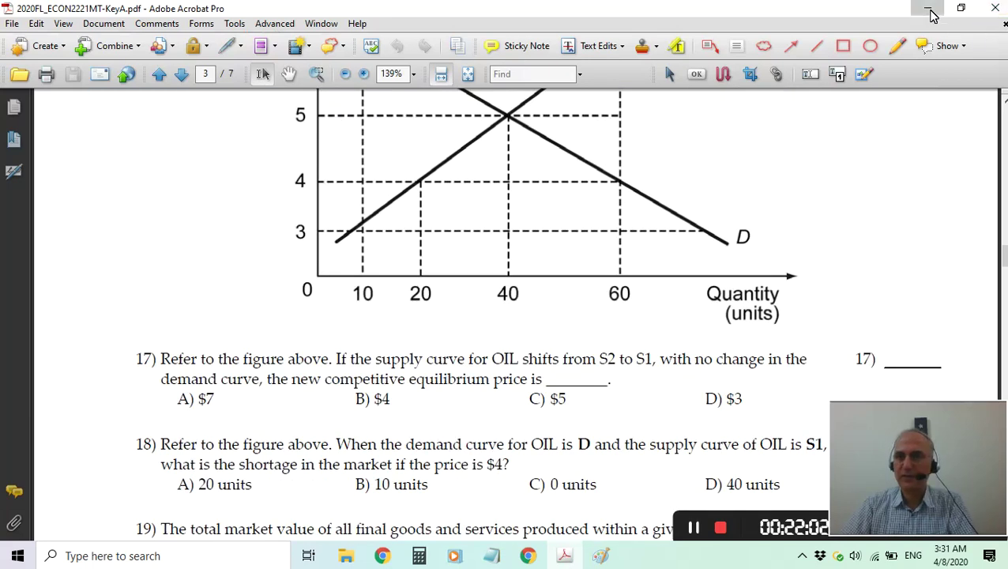
left_click(928, 8)
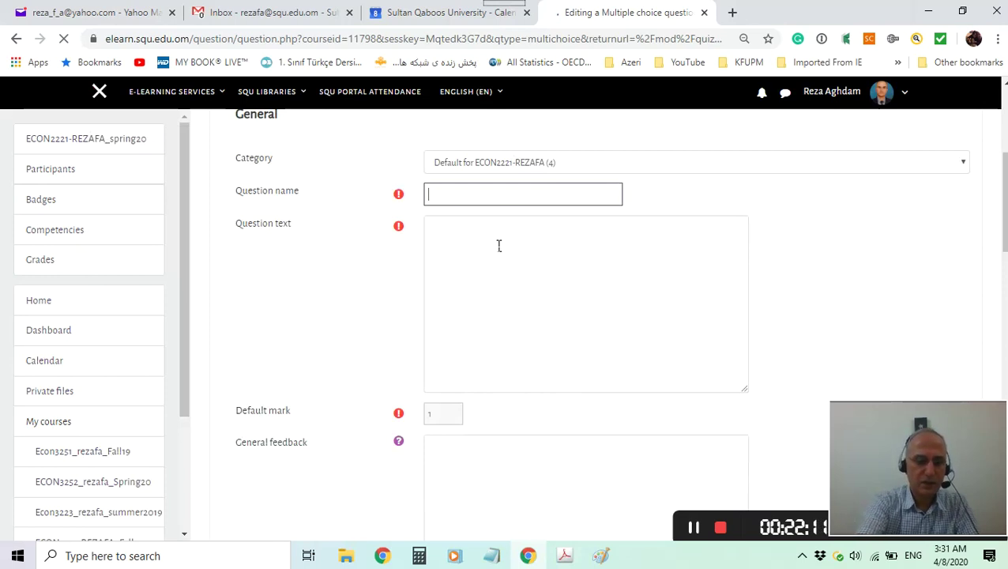
type("ST_Q17")
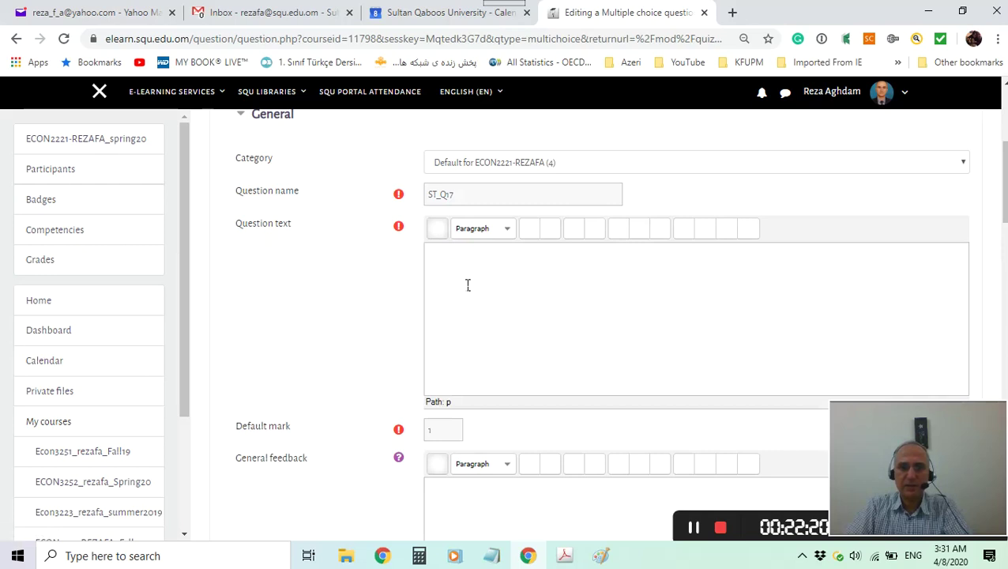
Paste the OIL figure's introductory sentence into Question text, leaving an empty line below it.
left_click(462, 271)
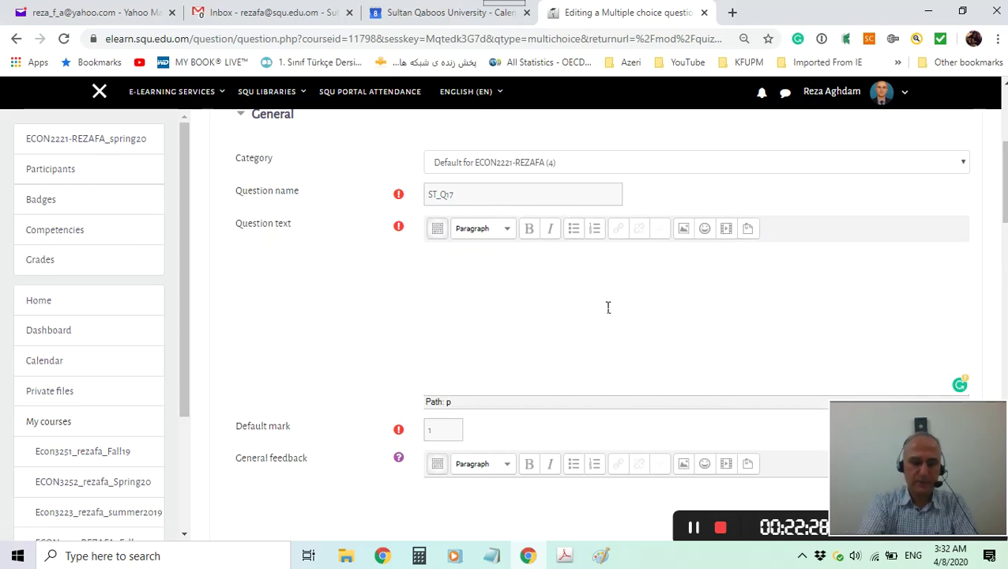
key("ctrl+v")
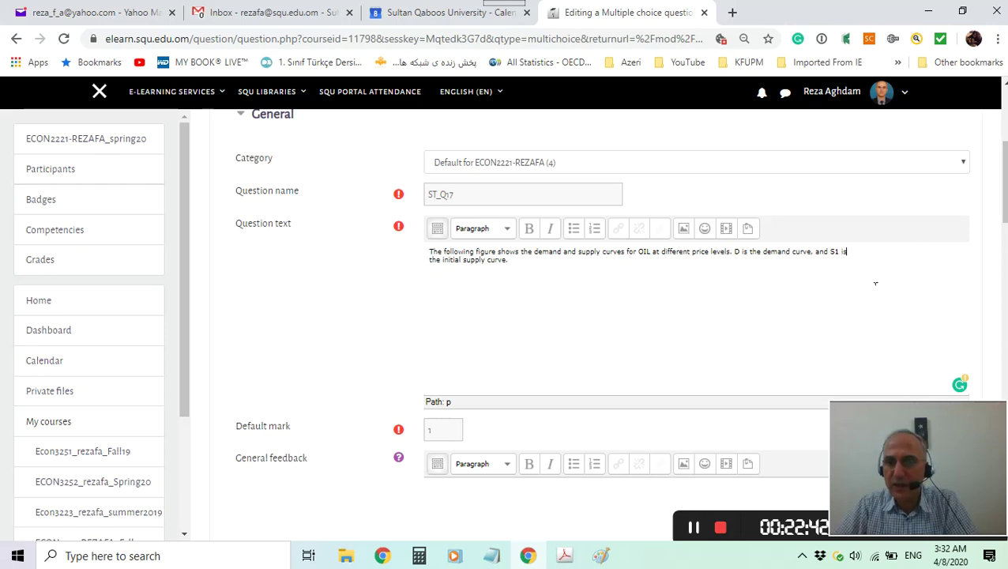
key("Delete")
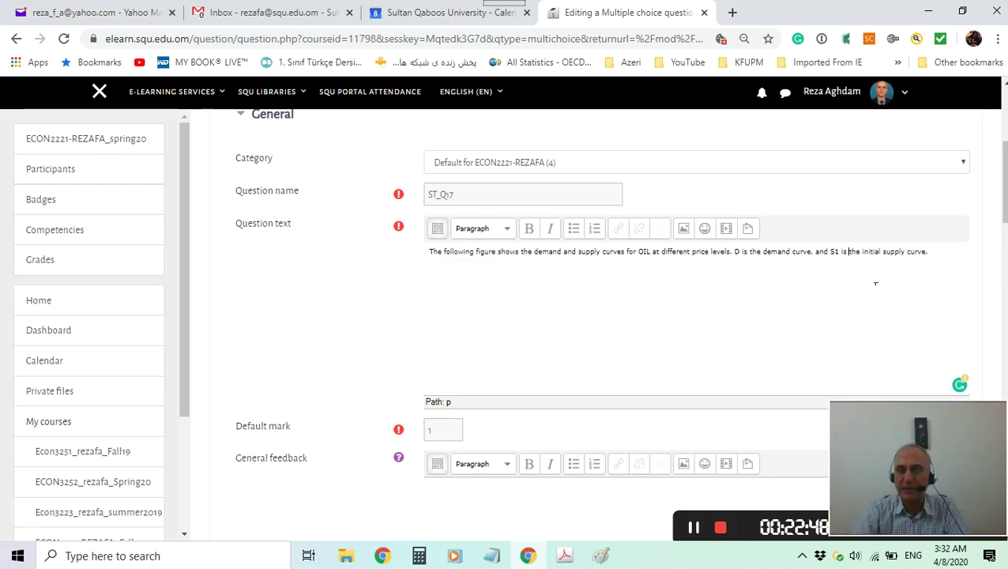
key("Return")
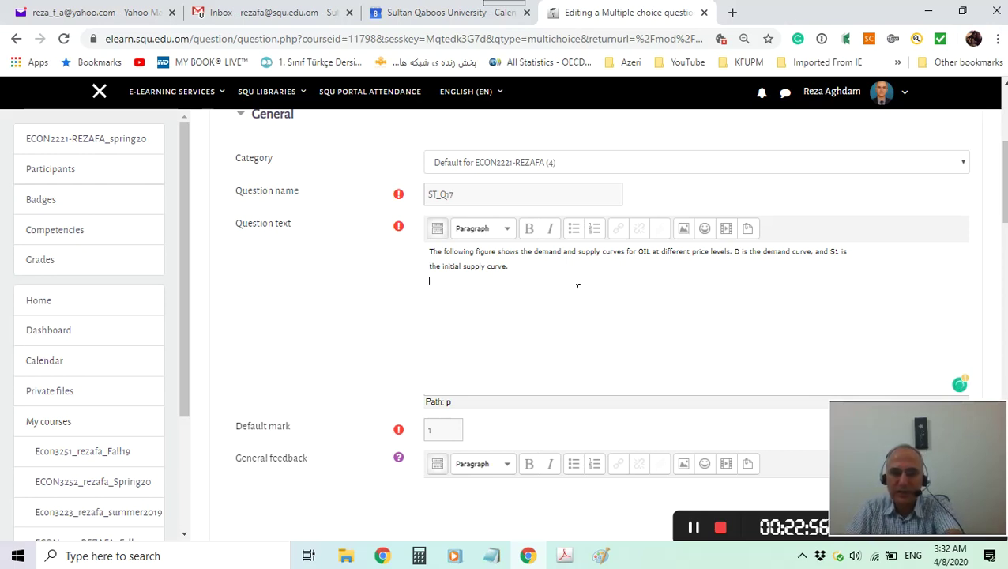
left_click(457, 296)
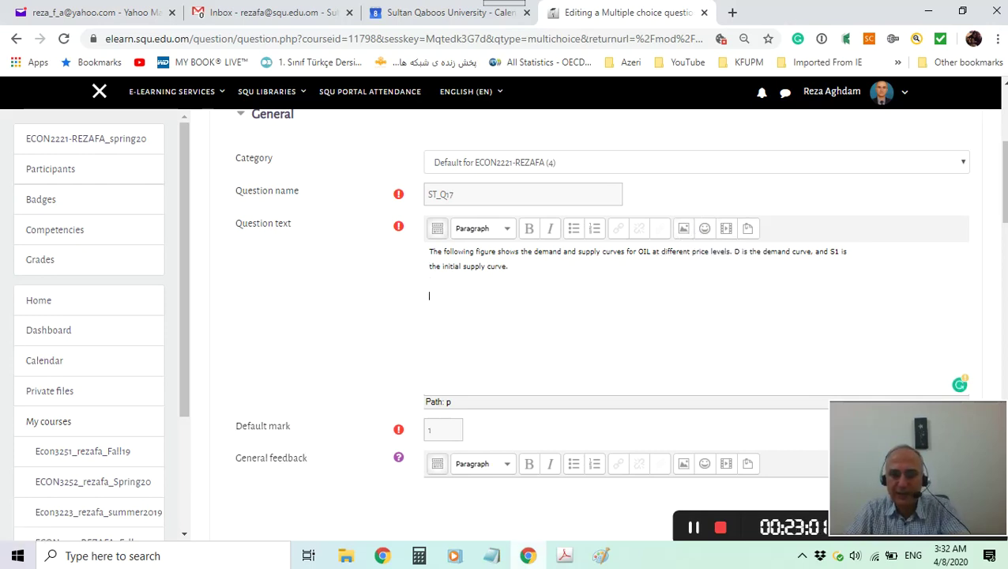
left_click(564, 555)
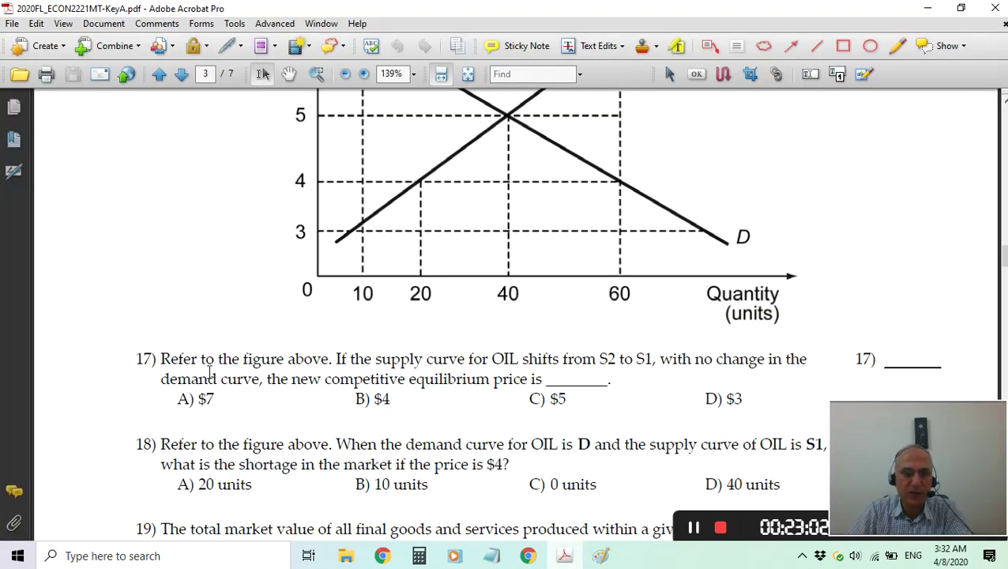
Copy question 17's wording about the S2-to-S1 supply shift below the introduction.
left_click_drag(161, 360, 621, 387)
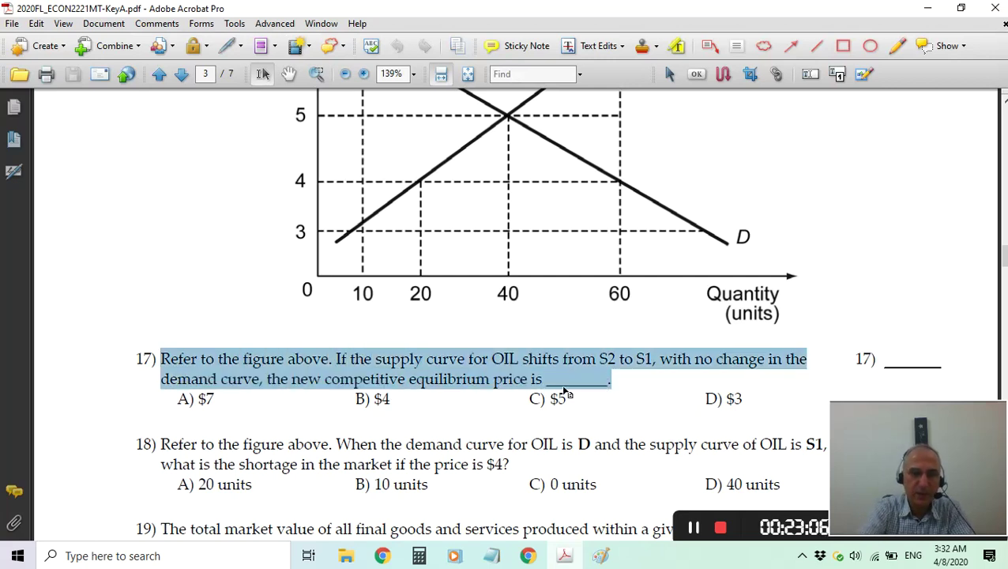
right_click(385, 360)
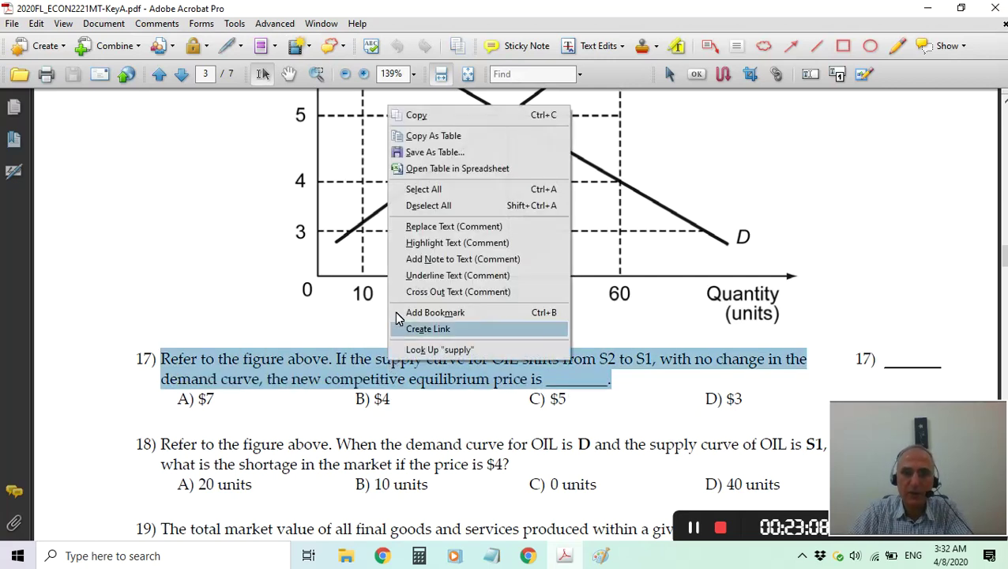
left_click(417, 115)
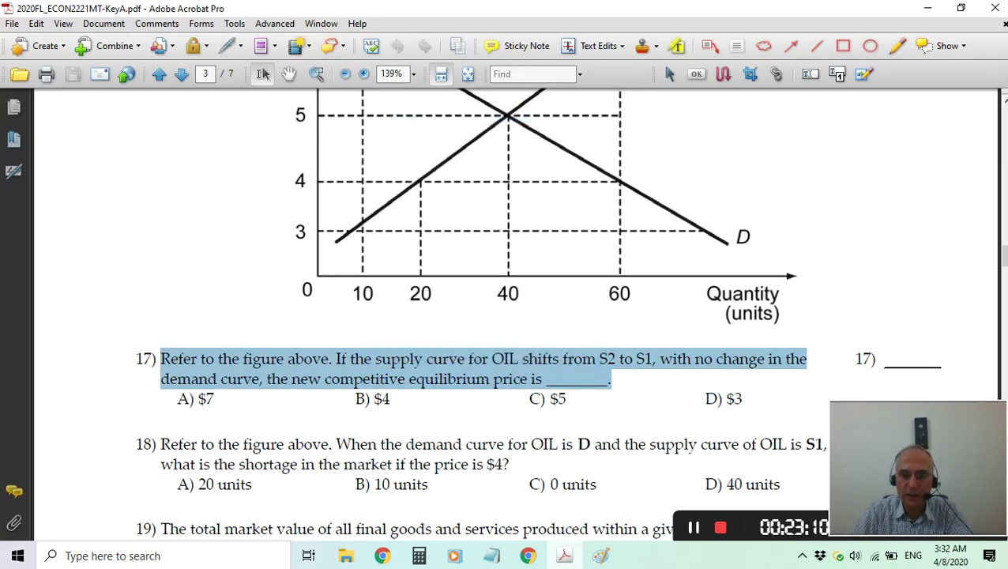
left_click(565, 557)
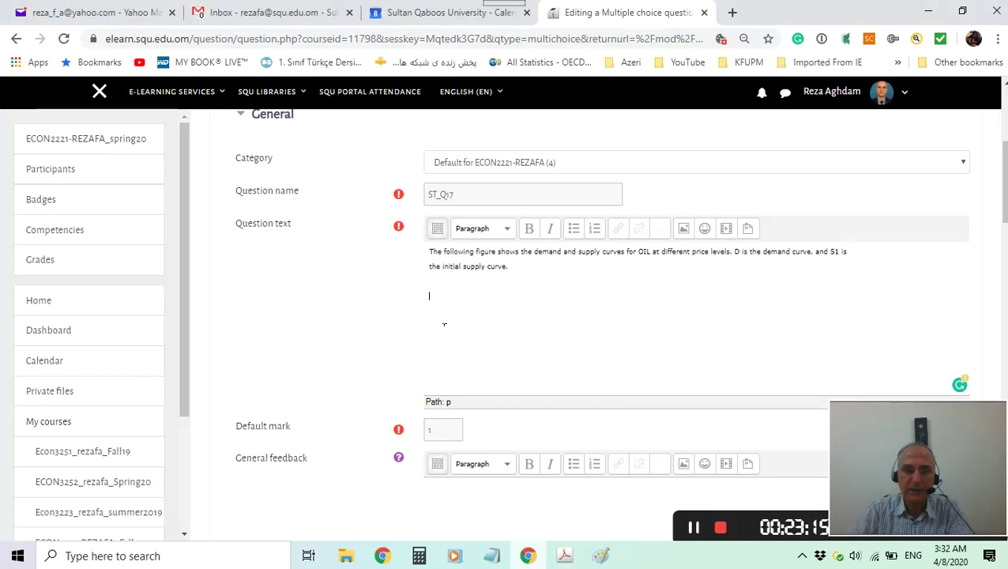
type("Refer to the figure above. If the supply curve for OIL shifts from S2 to S1, with no change in the demand curve, the new competitive equilibrium price is _________.")
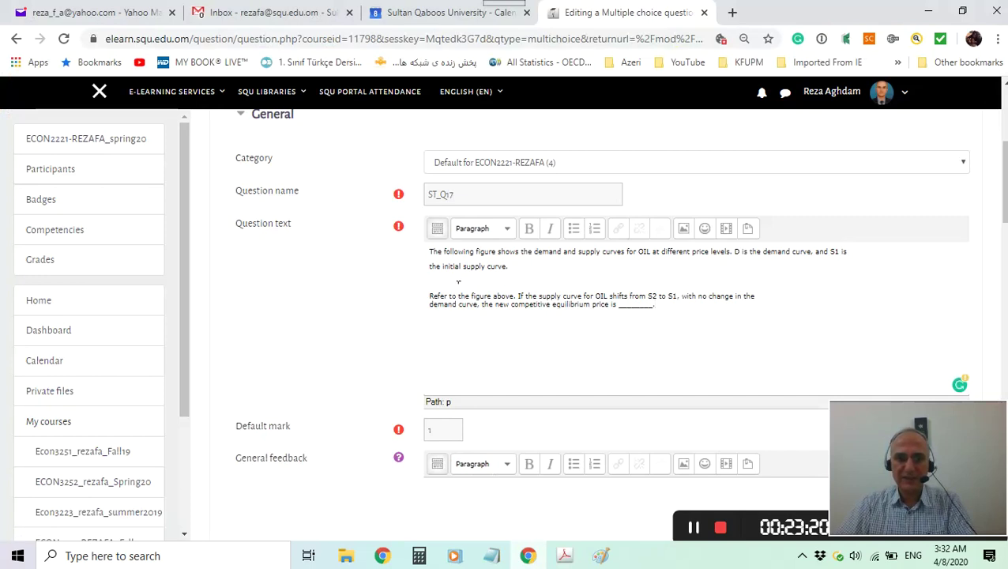
left_click(565, 556)
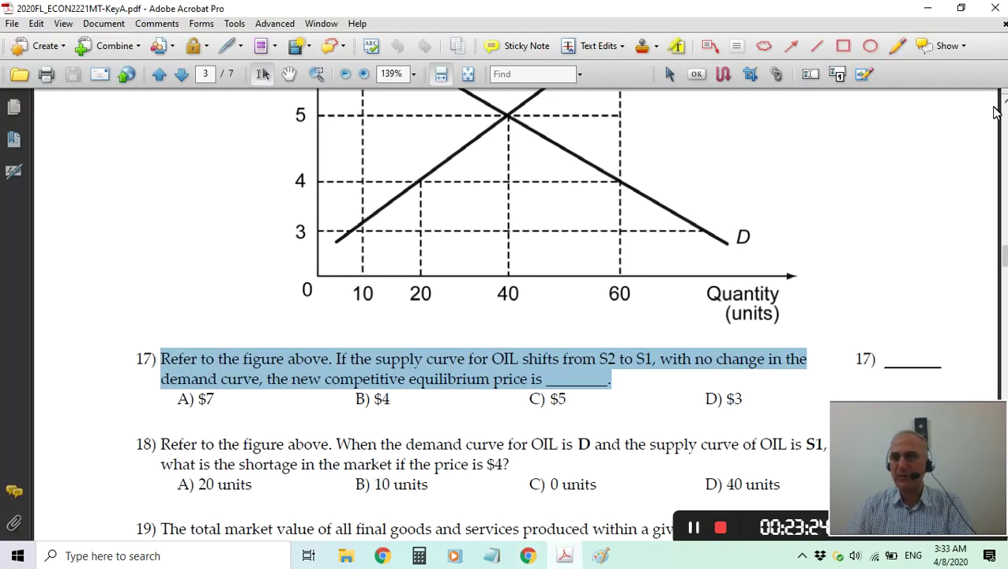
Scroll the exam PDF up until the top of the oil graph is visible.
left_click(1004, 102)
left_click(1004, 103)
left_click(1003, 103)
left_click(1004, 103)
left_click(1004, 102)
left_click(1004, 102)
left_click(1003, 103)
left_click(1003, 103)
left_click(1004, 103)
left_click(1004, 102)
left_click(1004, 103)
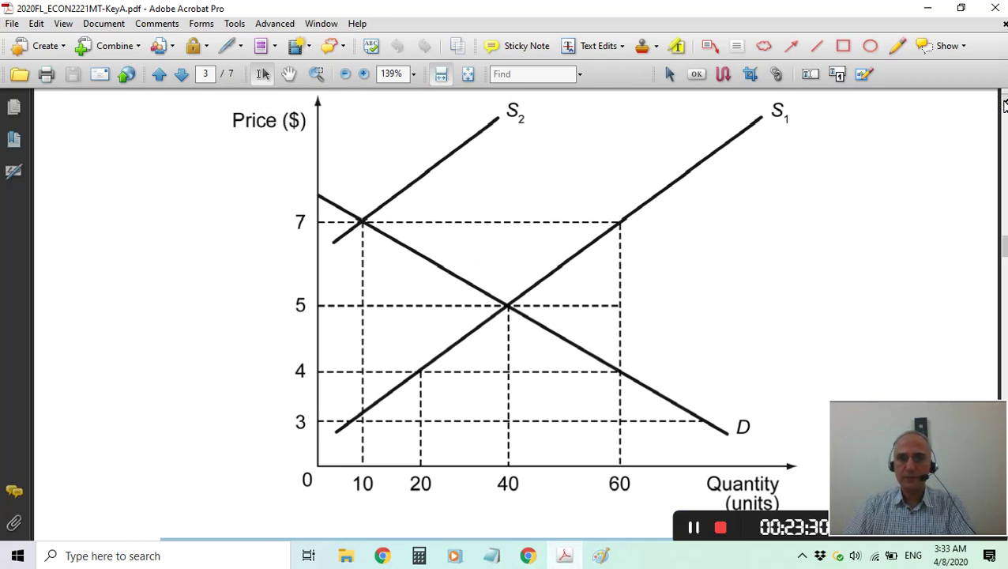
Restore the Acrobat window to a smaller size and move it to the screen's top-left.
left_click(960, 8)
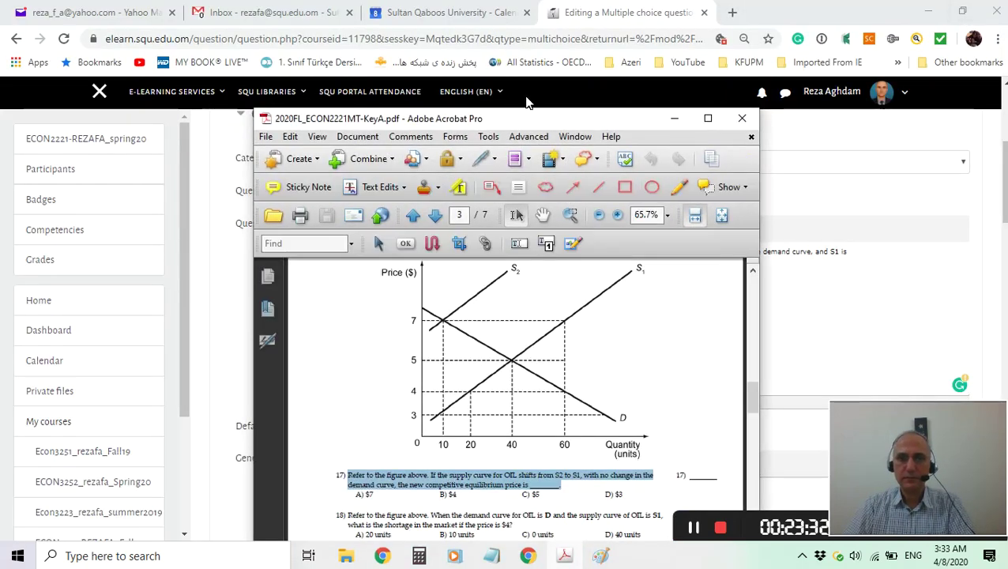
left_click_drag(534, 120, 372, 1)
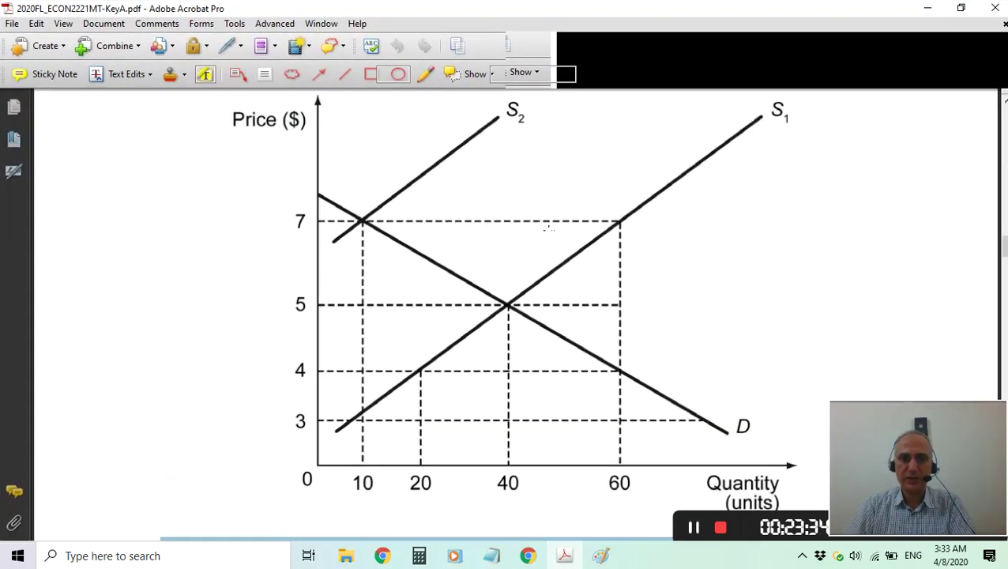
left_click(960, 8)
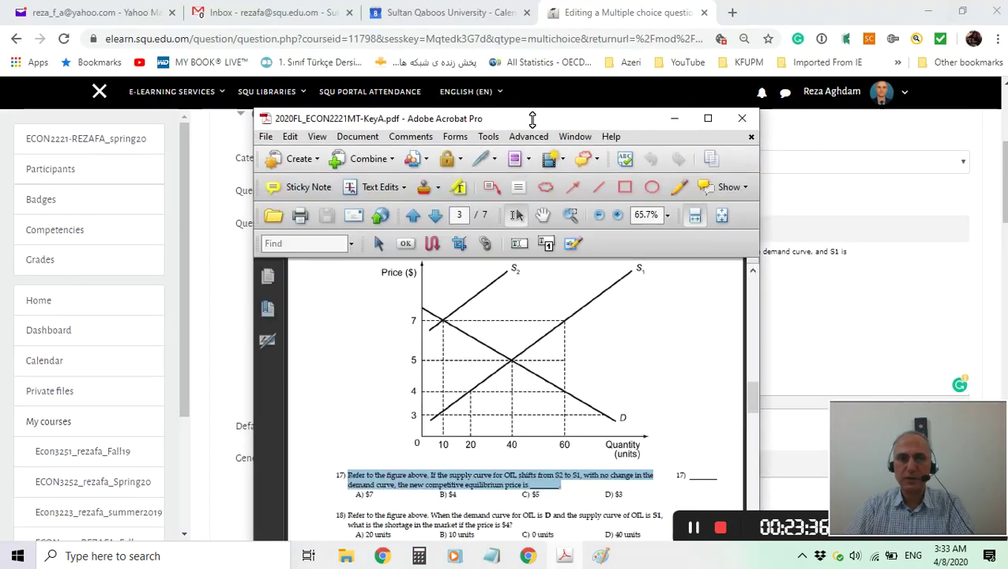
left_click_drag(527, 120, 355, 15)
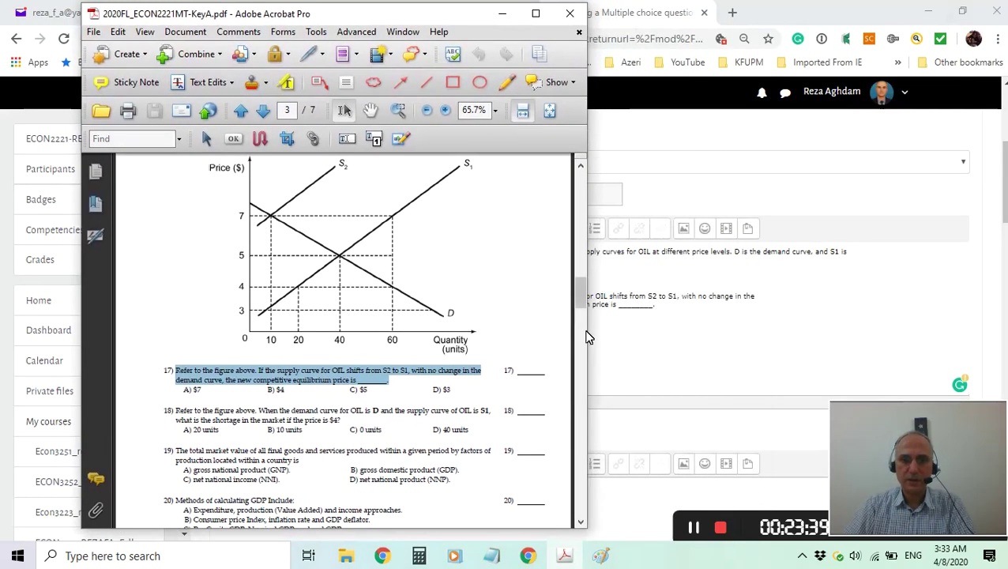
left_click_drag(582, 295, 583, 292)
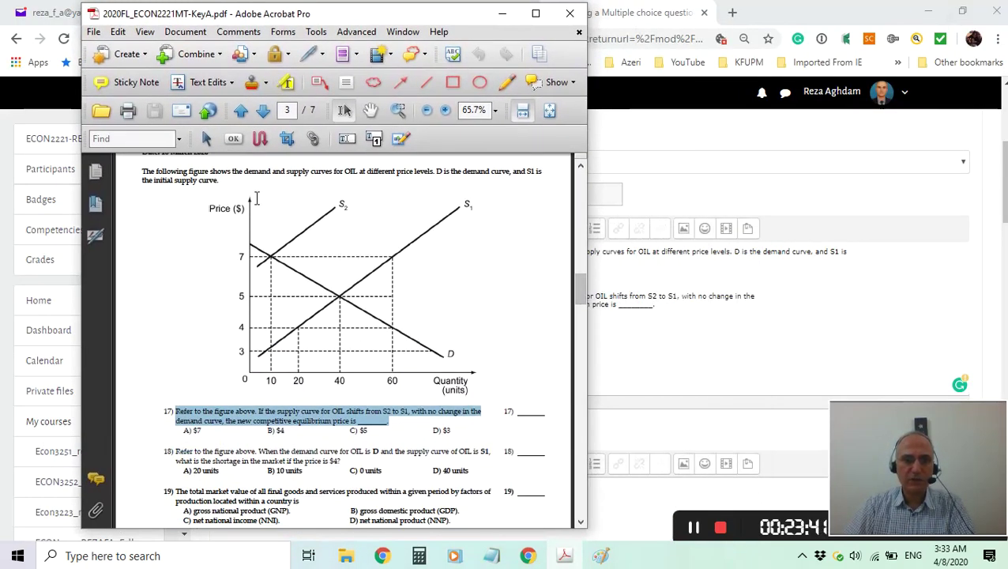
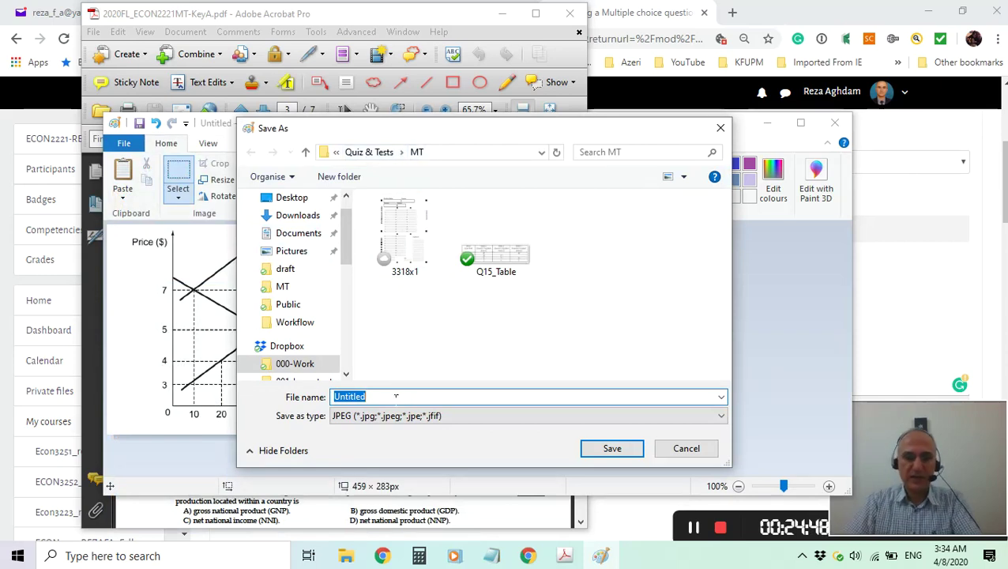
Name the file Fig_Q17 and save the price graph as a JPEG in the MT folder.
type("Fig")
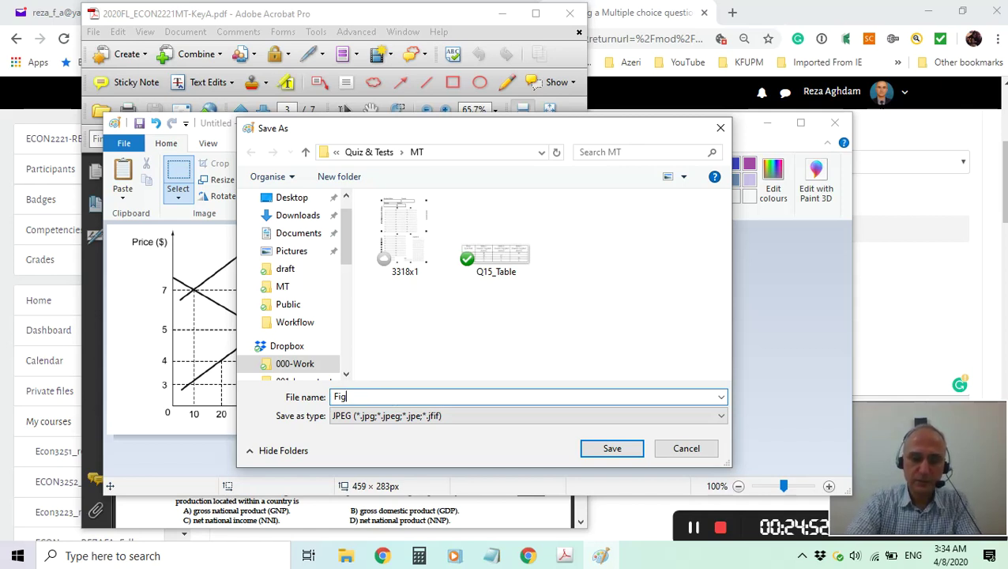
type("_Q17")
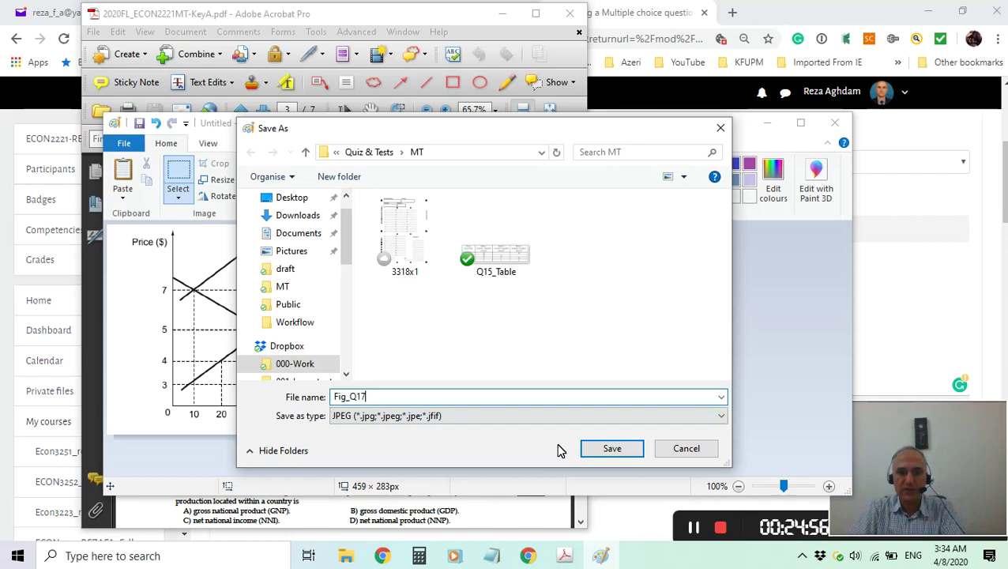
left_click(610, 452)
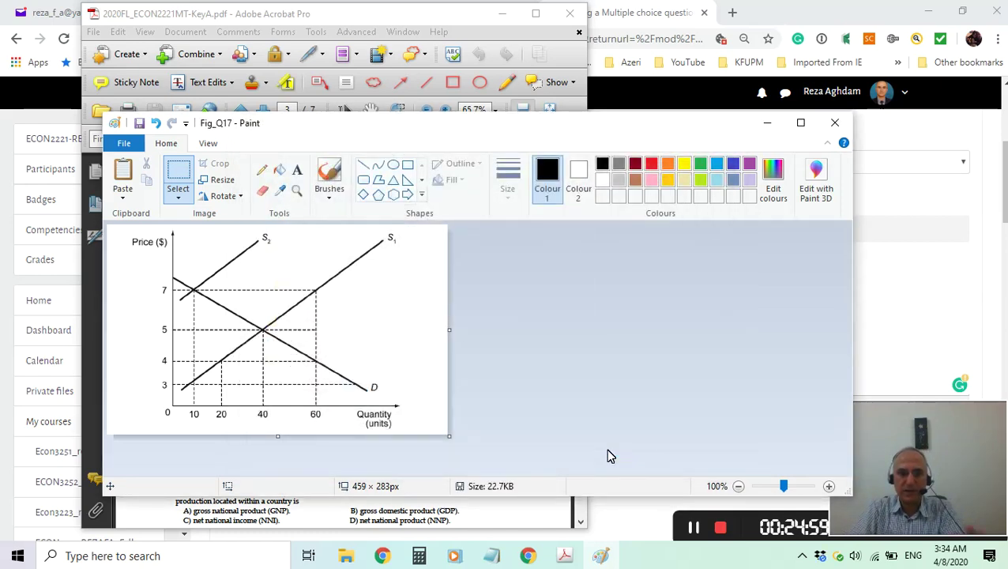
Clear Paint and Acrobat away and begin inserting an image between the two question paragraphs.
left_click(766, 124)
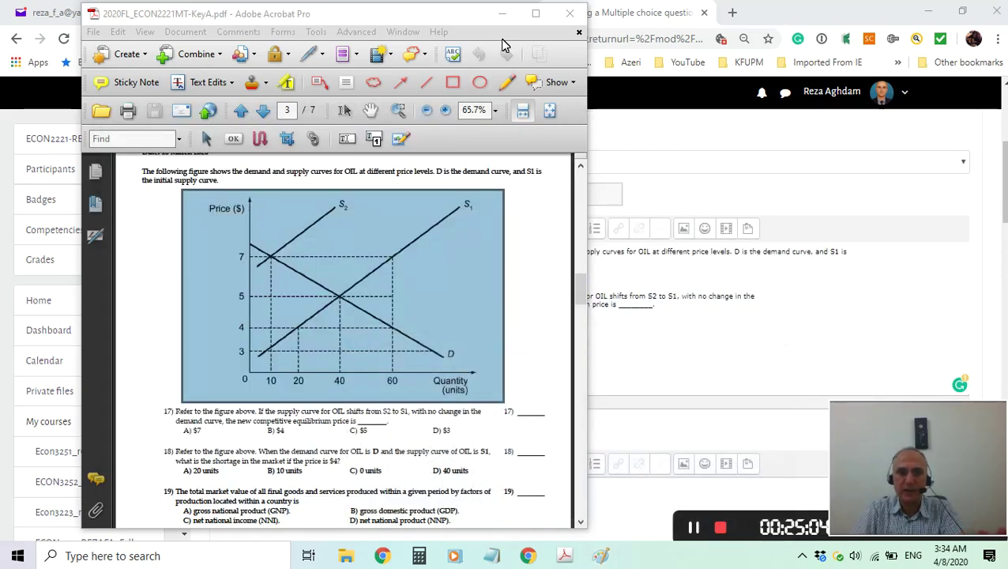
left_click(502, 13)
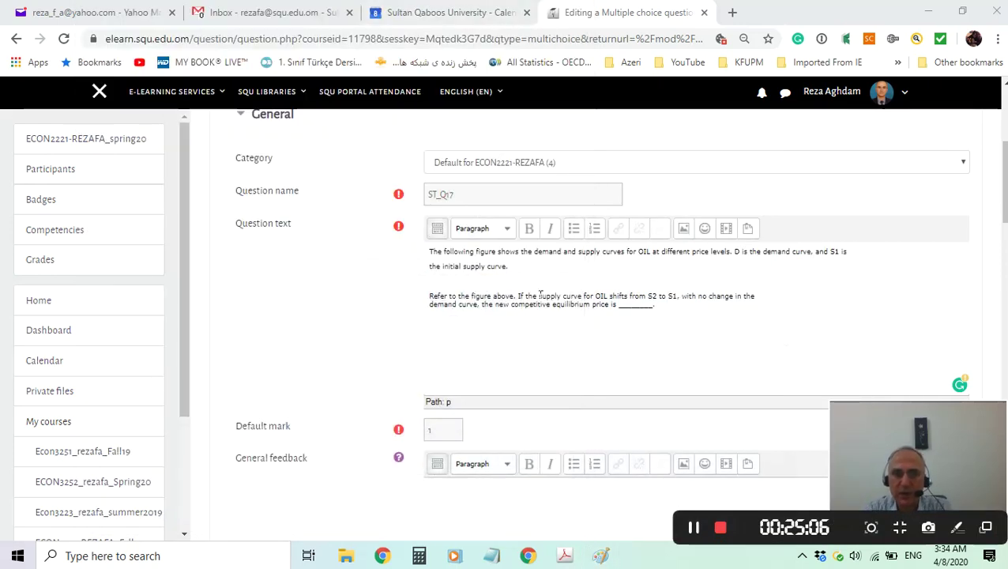
left_click(439, 281)
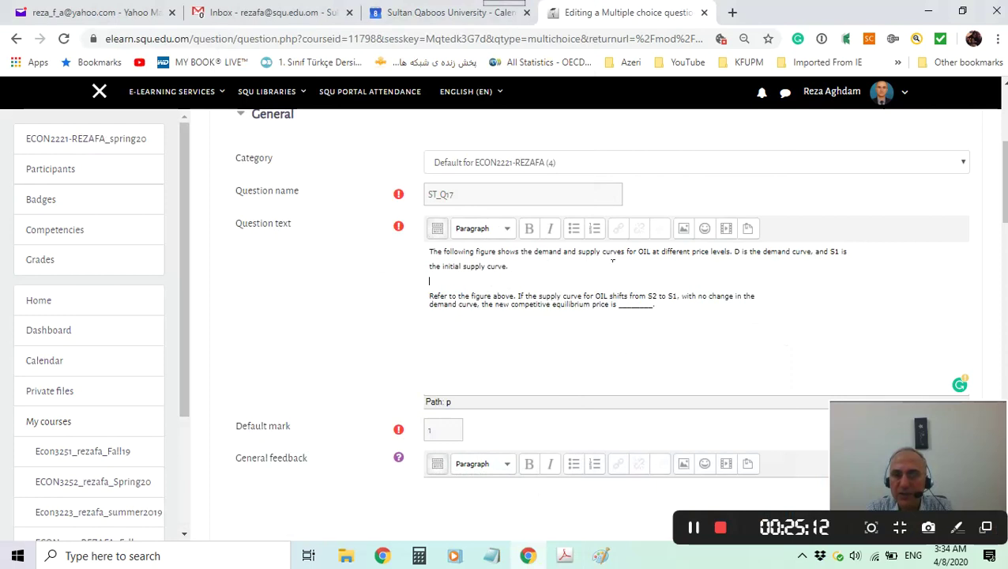
left_click(684, 230)
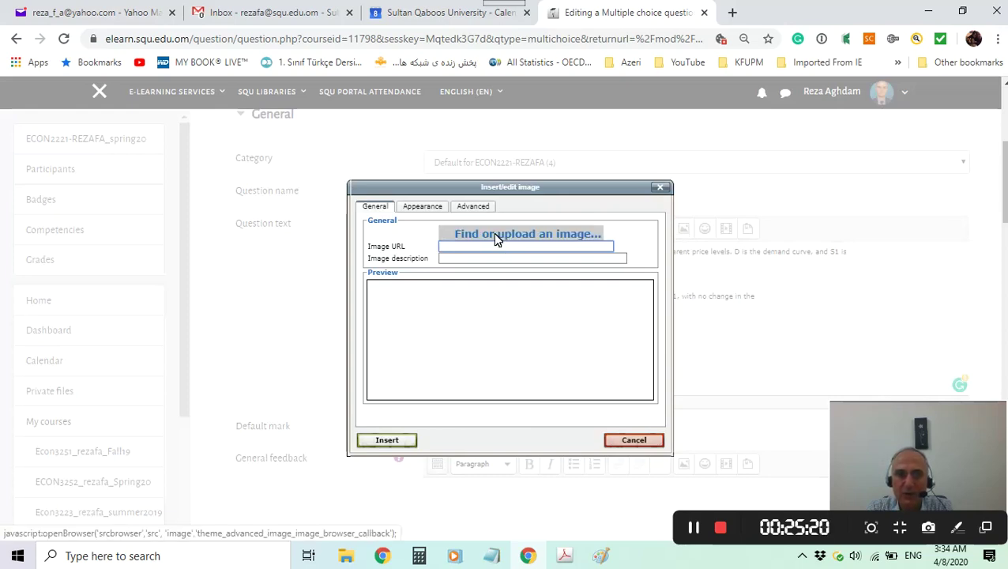
left_click(497, 237)
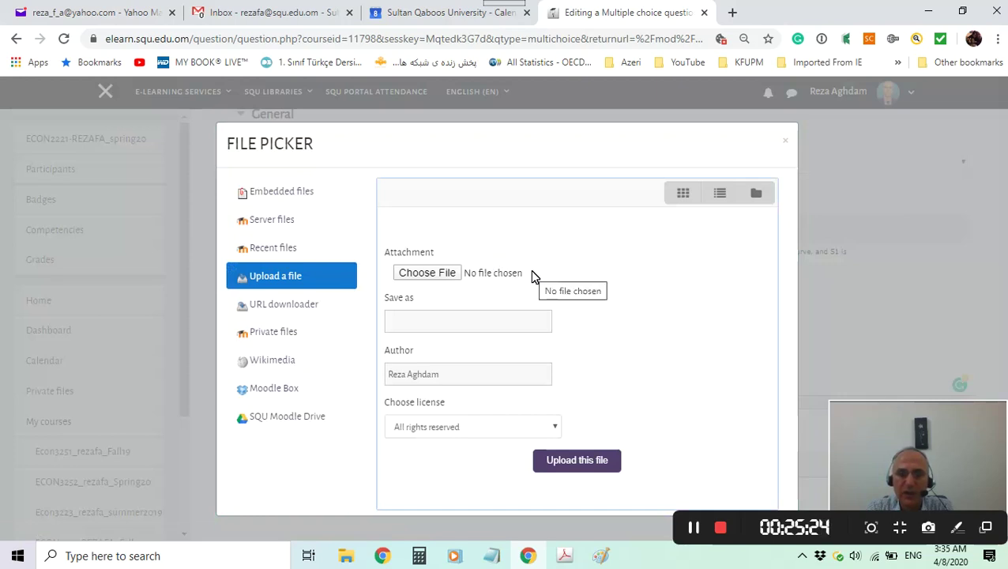
left_click(426, 278)
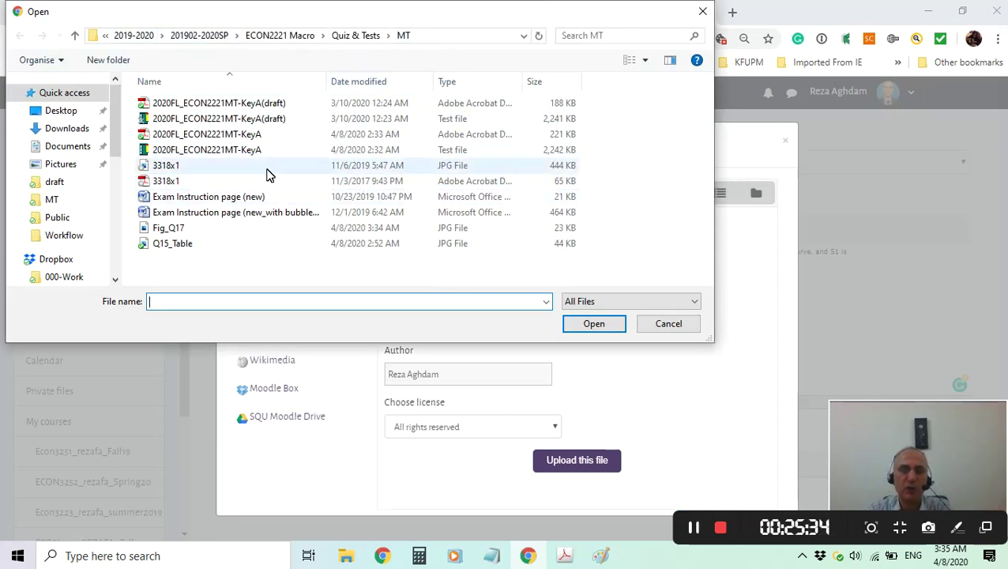
Upload Fig_Q17.jpg and insert it into the question text without an image description.
left_click(168, 229)
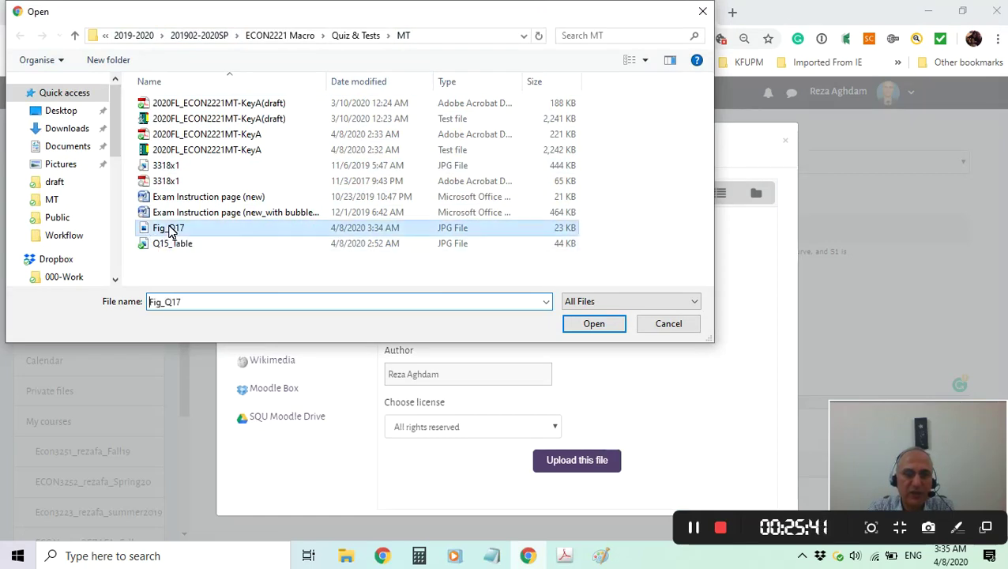
left_click(592, 323)
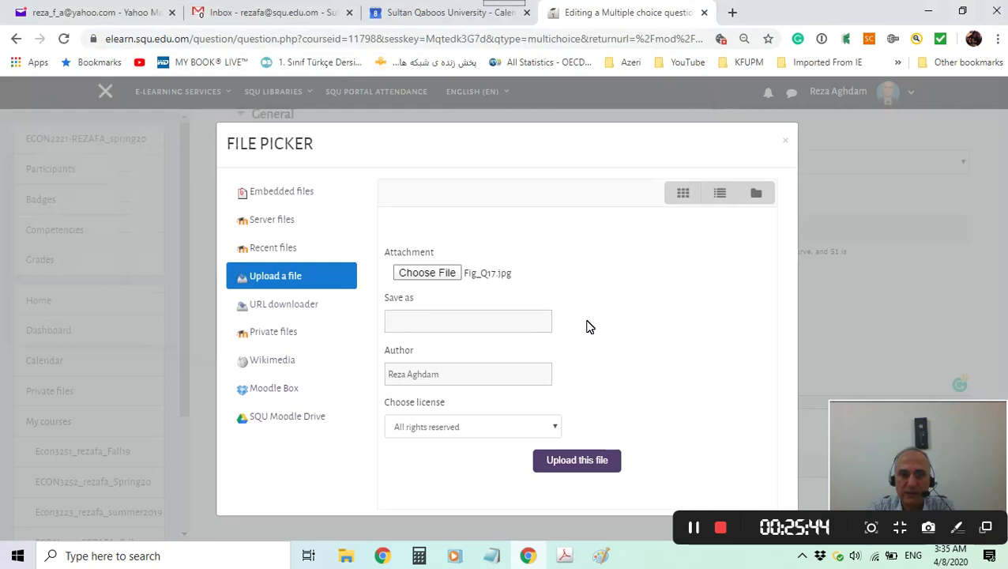
left_click(580, 462)
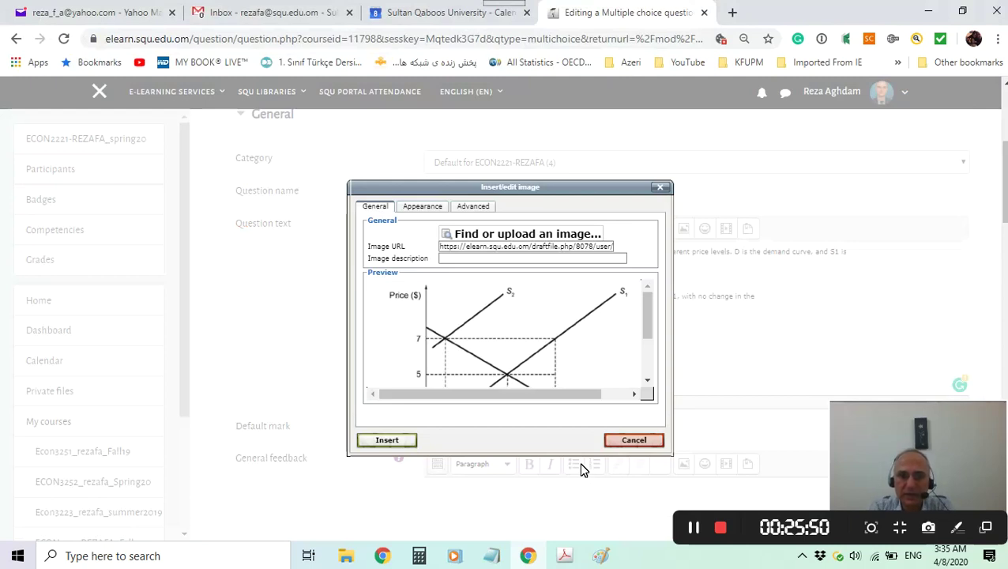
left_click_drag(646, 315, 653, 371)
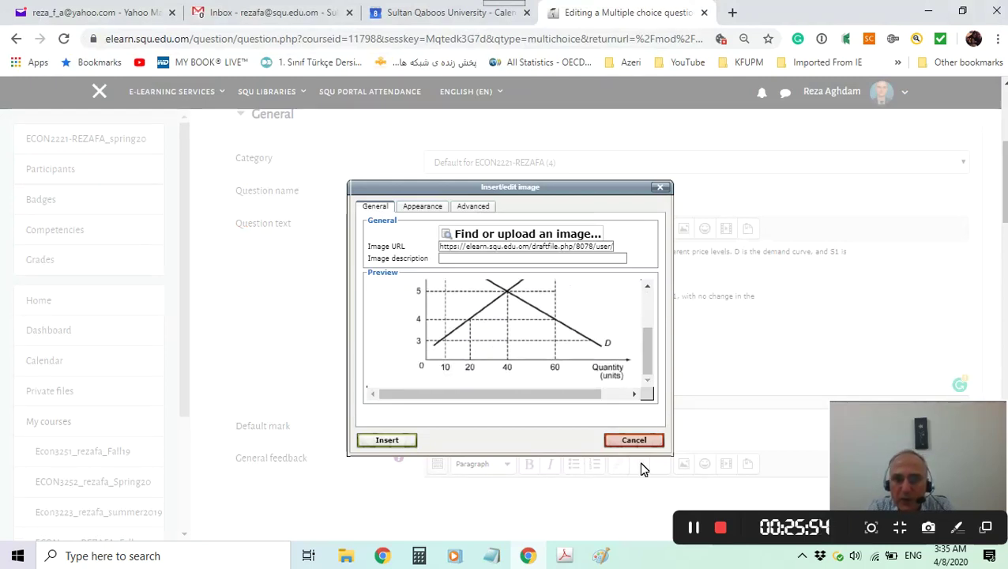
left_click(387, 441)
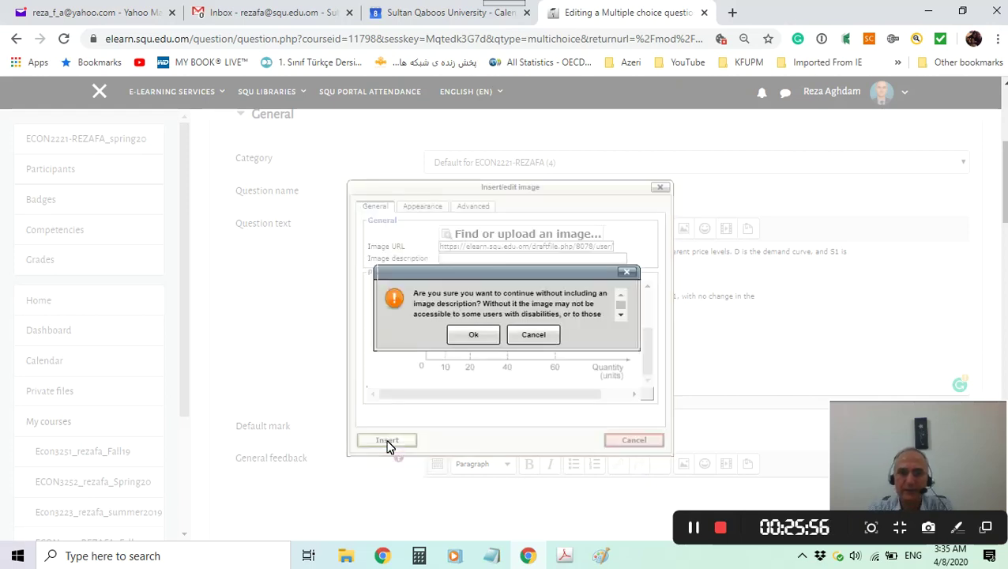
left_click(474, 335)
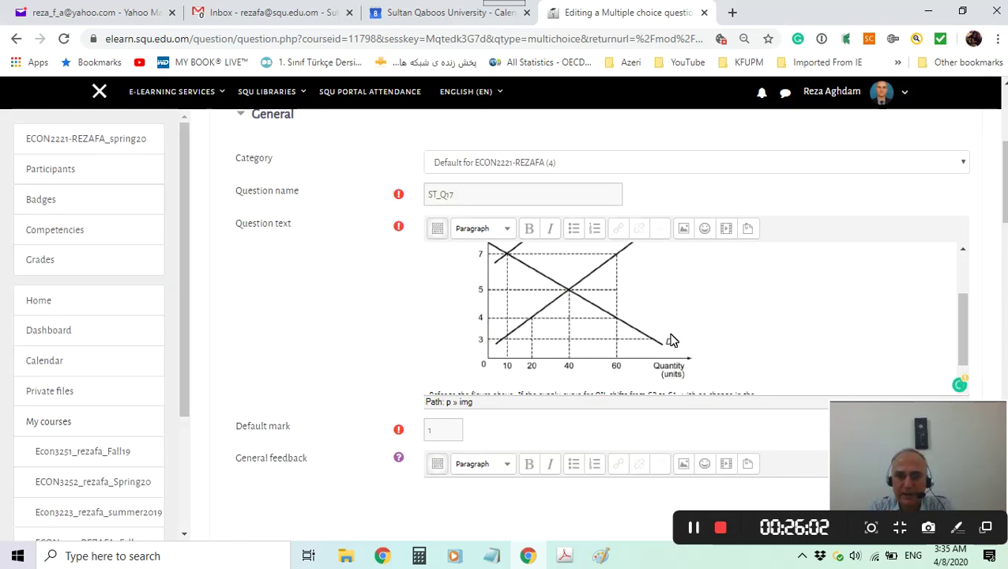
Confirm the question's default mark of 1, then bring the exam PDF back to the front.
scroll(685, 332, "down", 1)
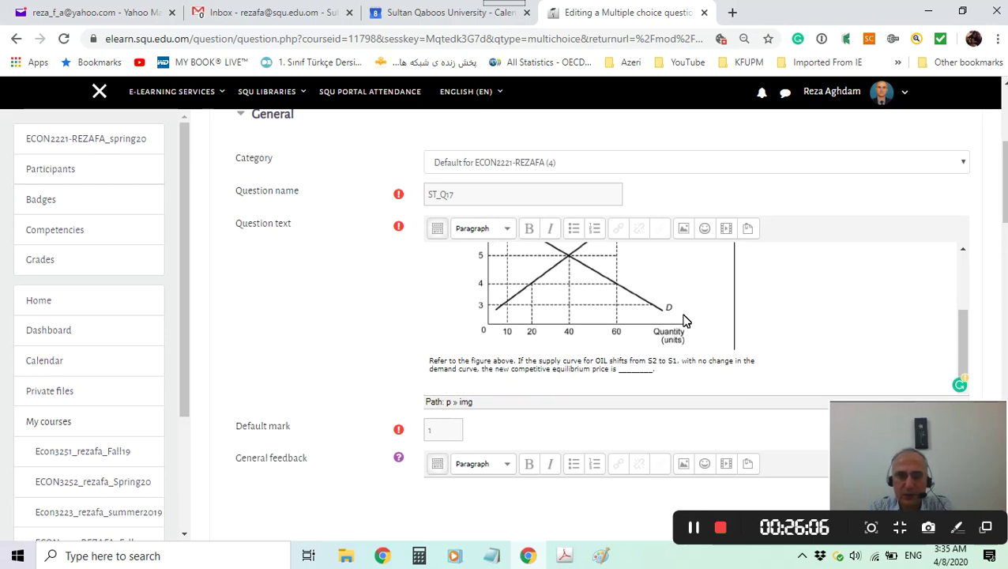
left_click(448, 430)
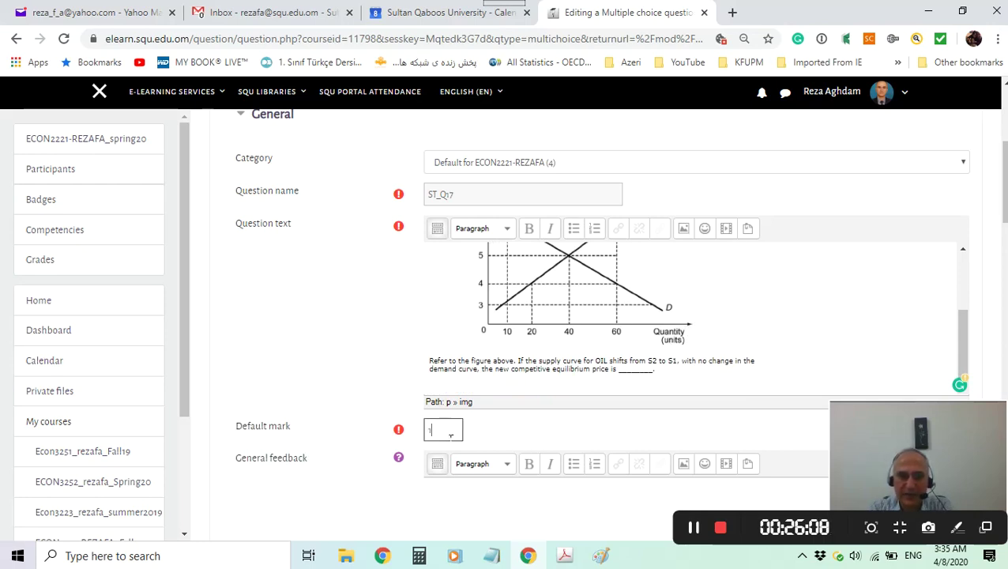
scroll(653, 446, "down", 5)
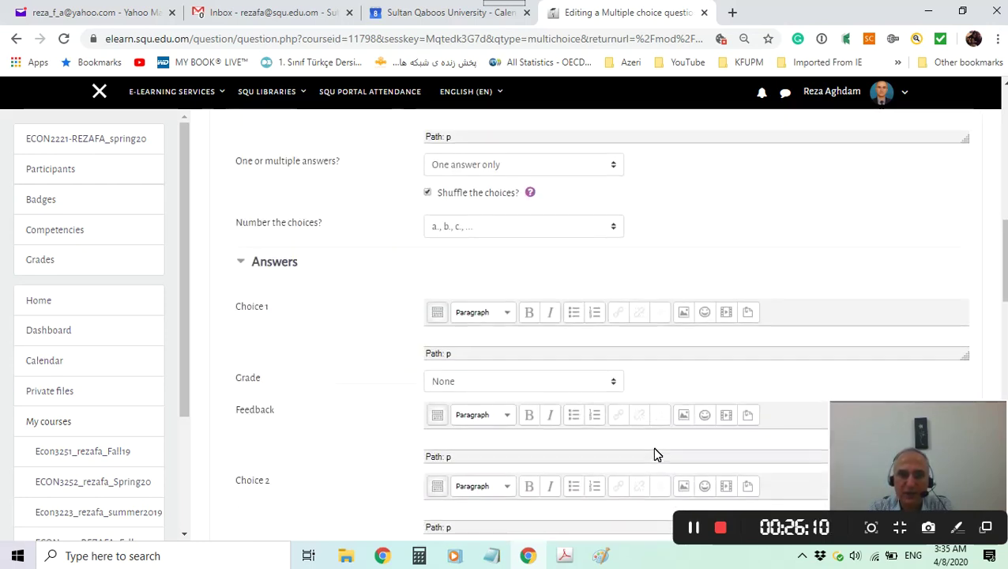
scroll(536, 371, "down", 1)
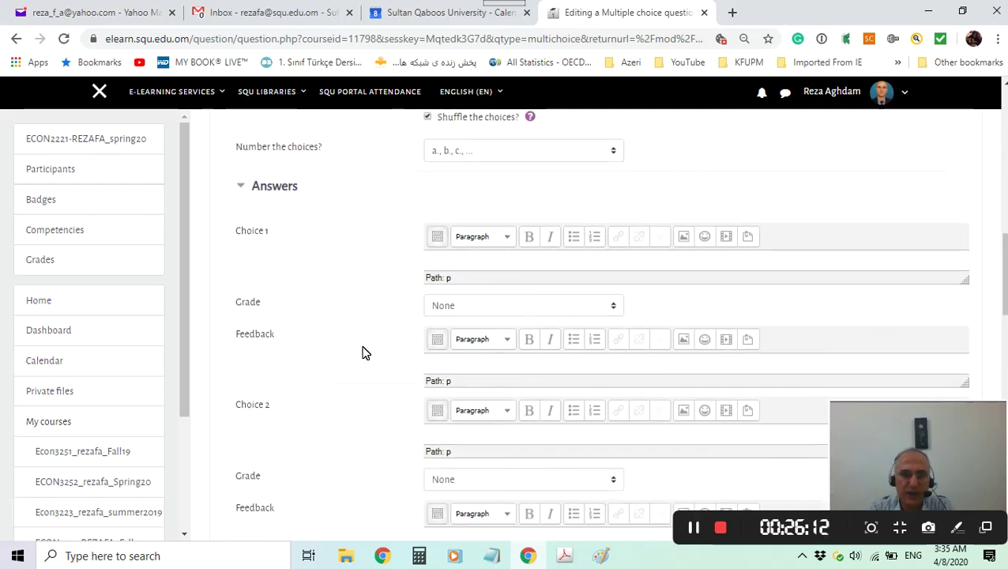
left_click(566, 558)
Check question 17's answer on the key's page 7, return to page 3, and minimize Acrobat.
scroll(340, 316, "down", 1)
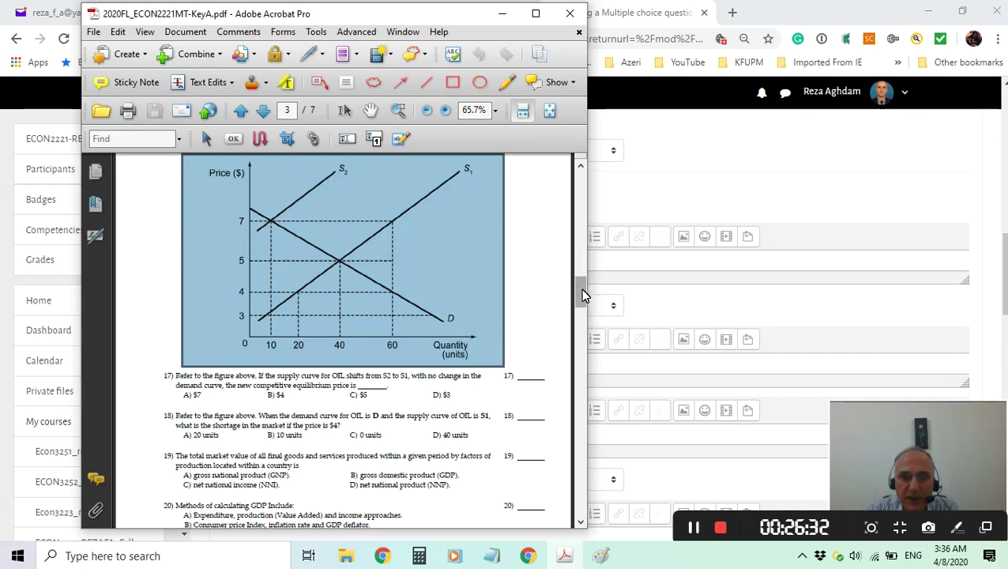
left_click_drag(581, 288, 575, 493)
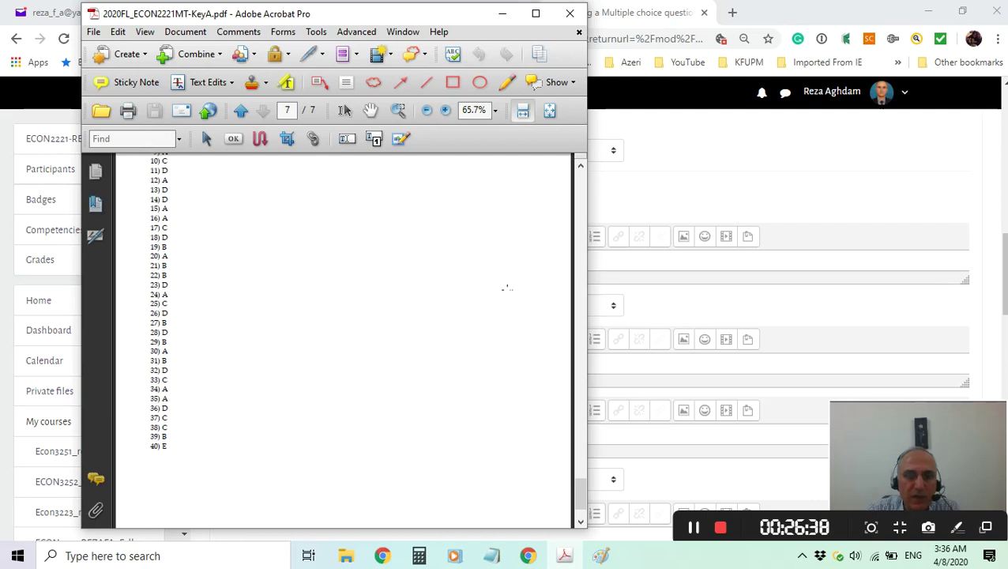
left_click_drag(578, 490, 579, 296)
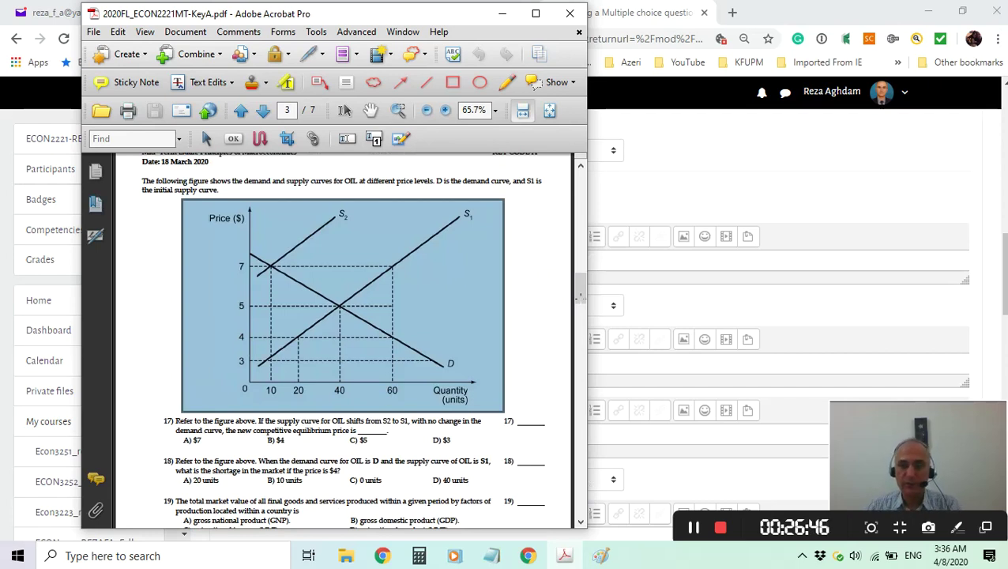
left_click(502, 13)
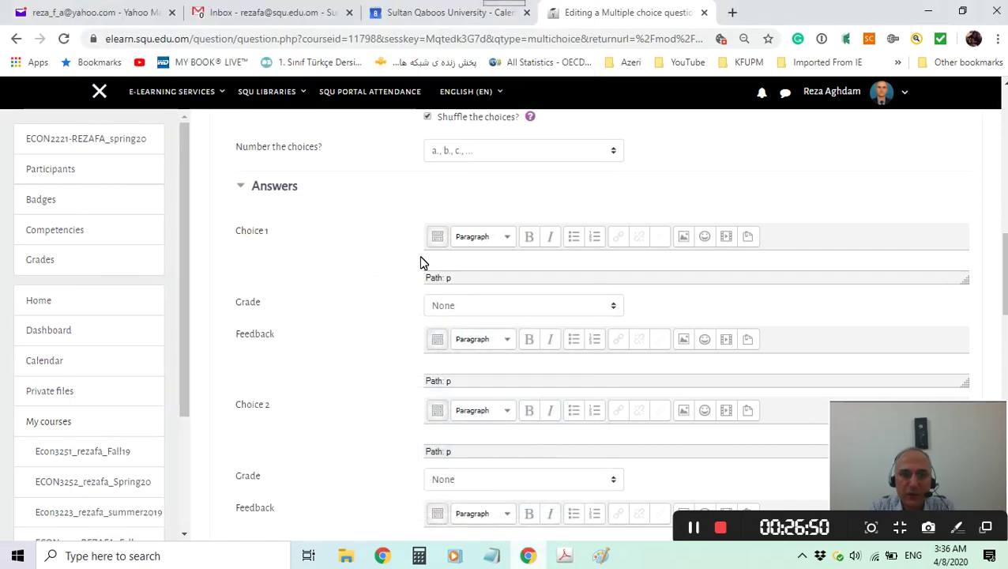
Fill Choices 2–4 with $4, $5 and $3, grading the $5 choice at 100%.
left_click(449, 261)
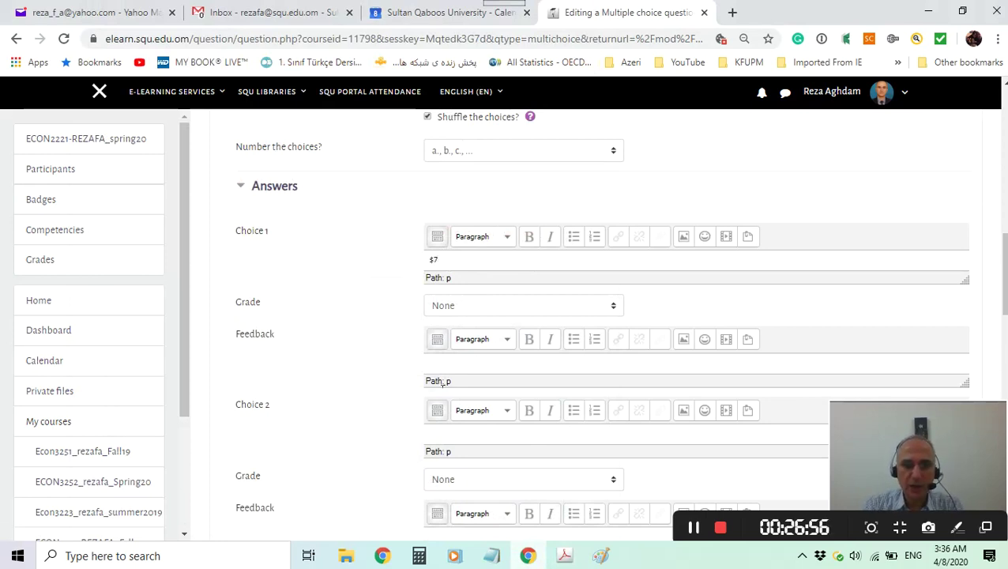
left_click(456, 441)
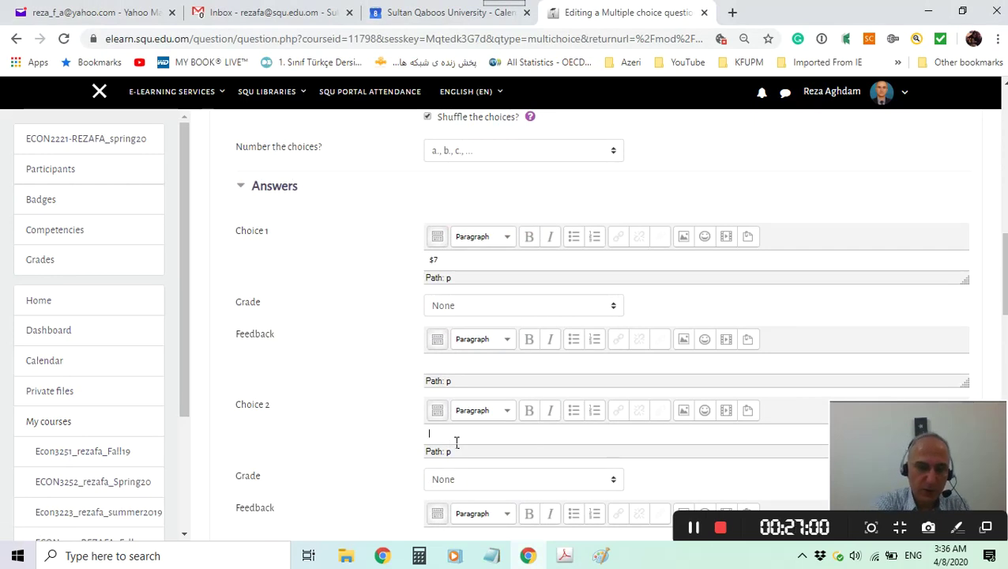
type("$4")
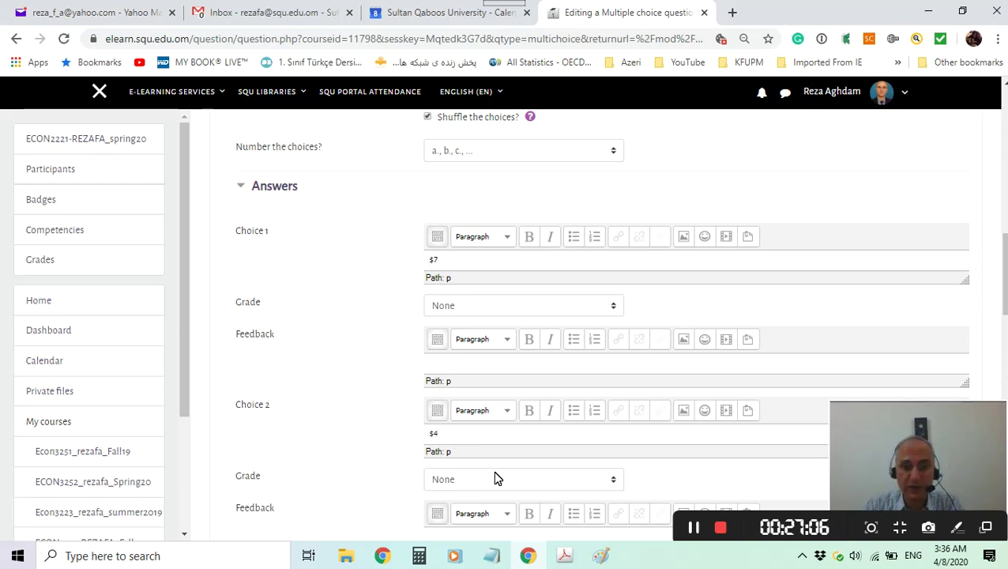
scroll(496, 477, "down", 3)
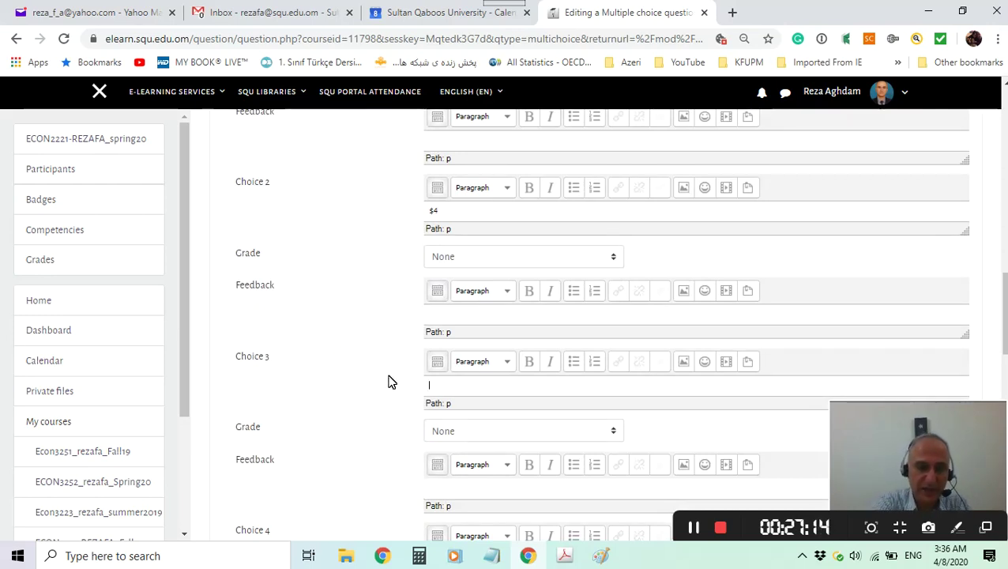
left_click(482, 433)
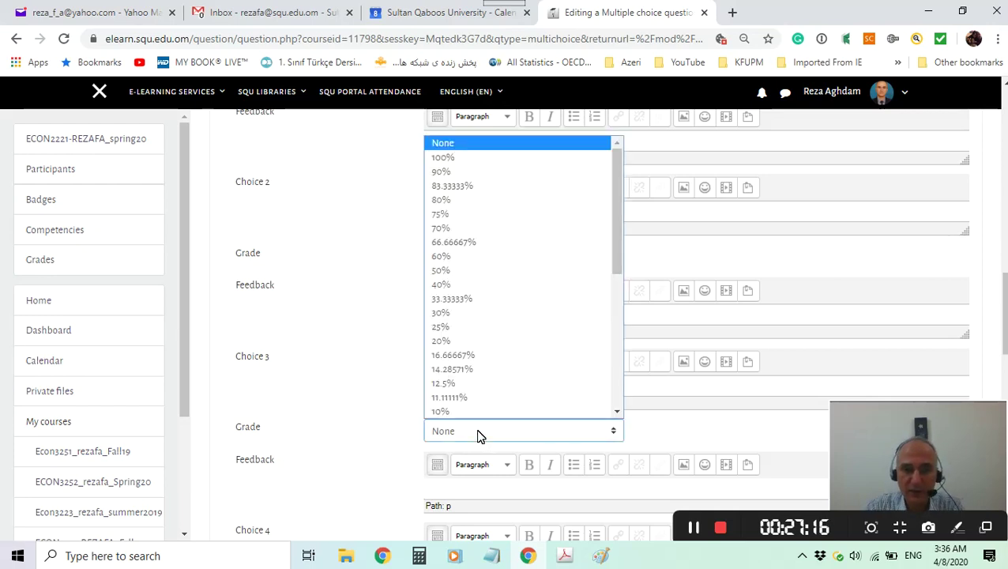
left_click(438, 158)
scroll(495, 342, "down", 3)
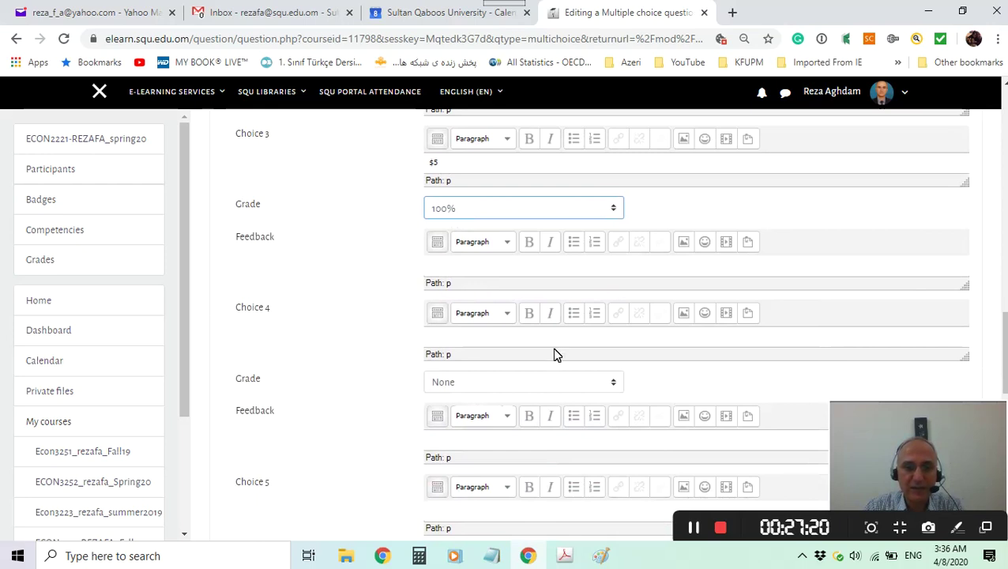
left_click(476, 339)
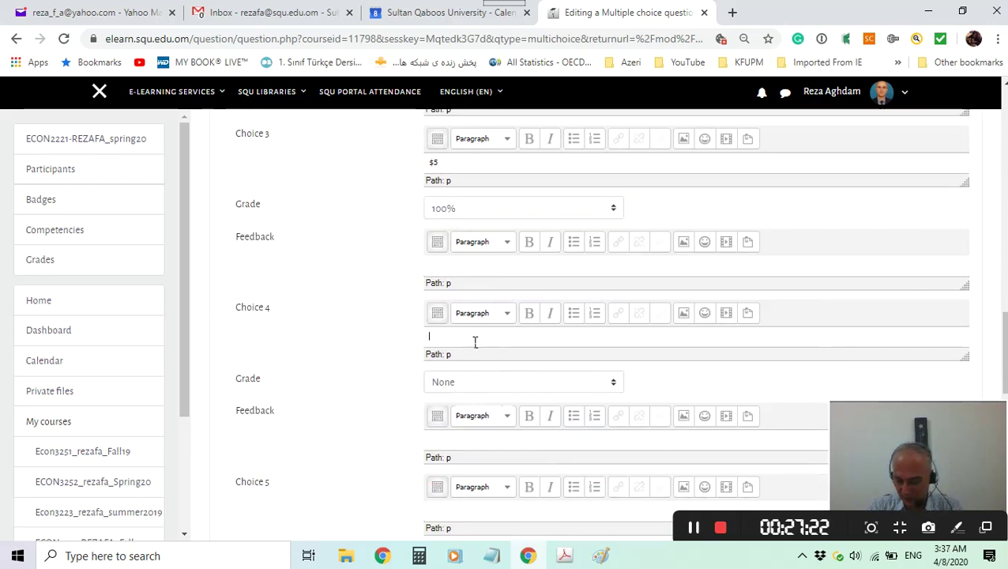
type("$3")
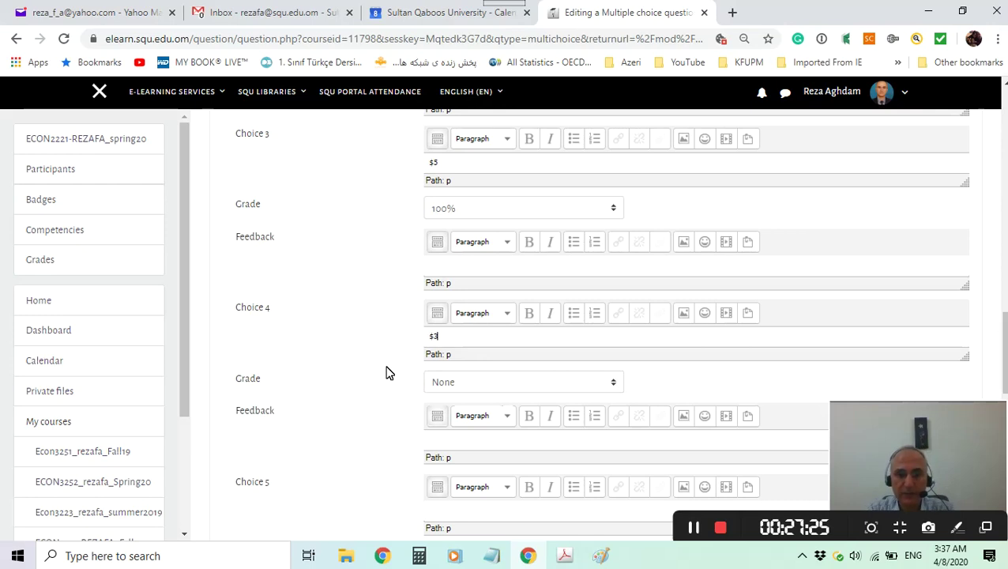
scroll(387, 373, "down", 4)
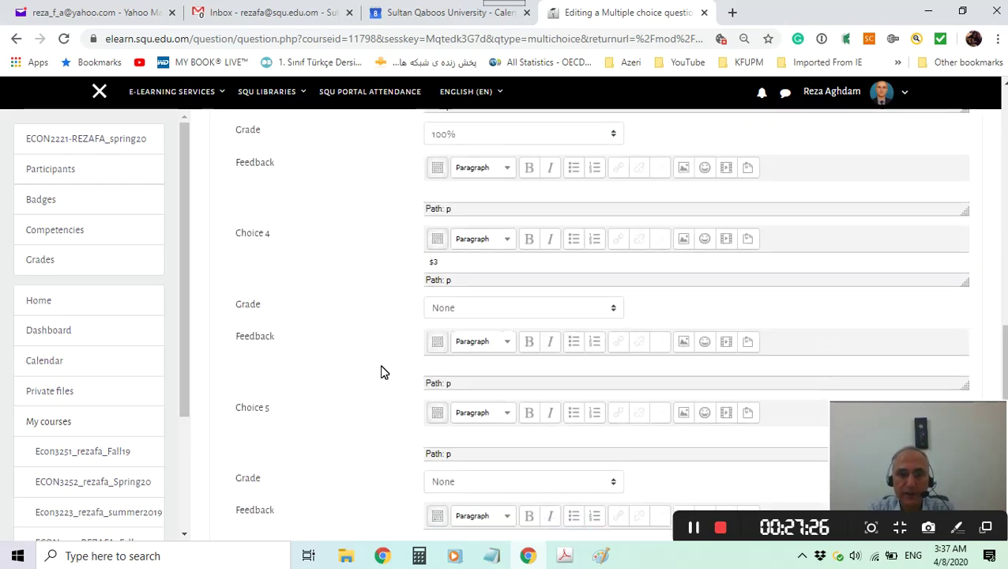
Save the question, then preview ST_Q17 from the quiz's question list.
scroll(382, 372, "down", 3)
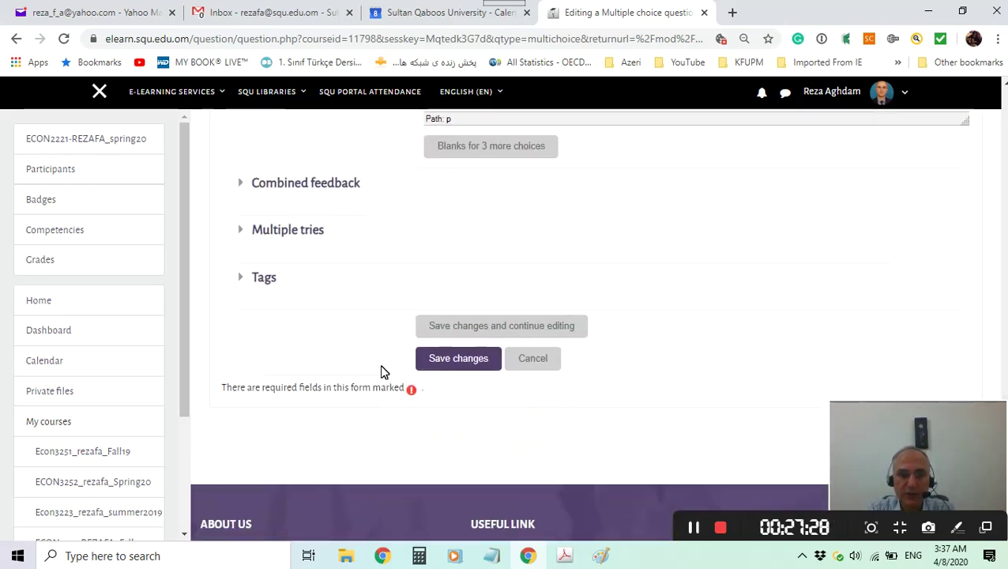
left_click(474, 363)
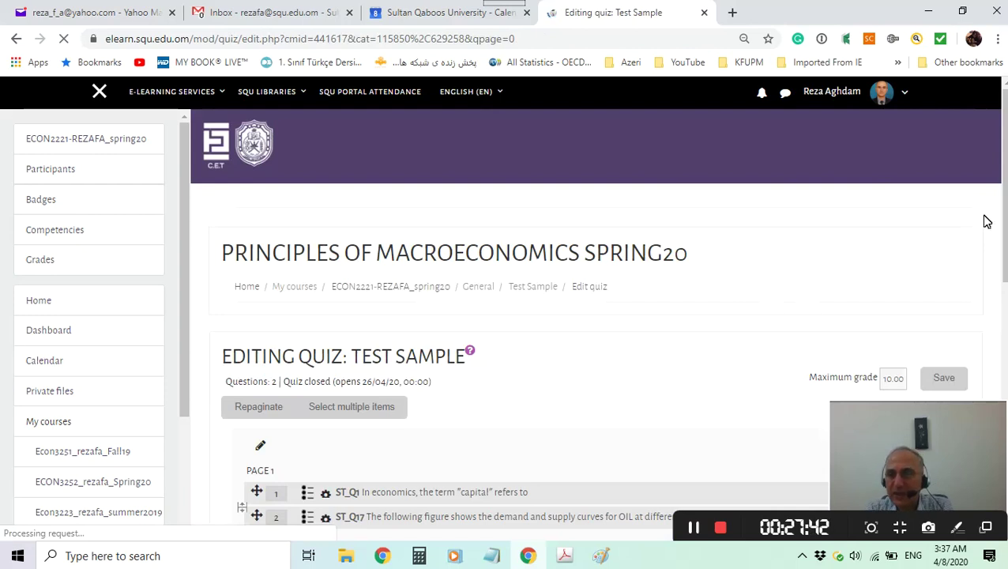
left_click_drag(1006, 185, 1006, 289)
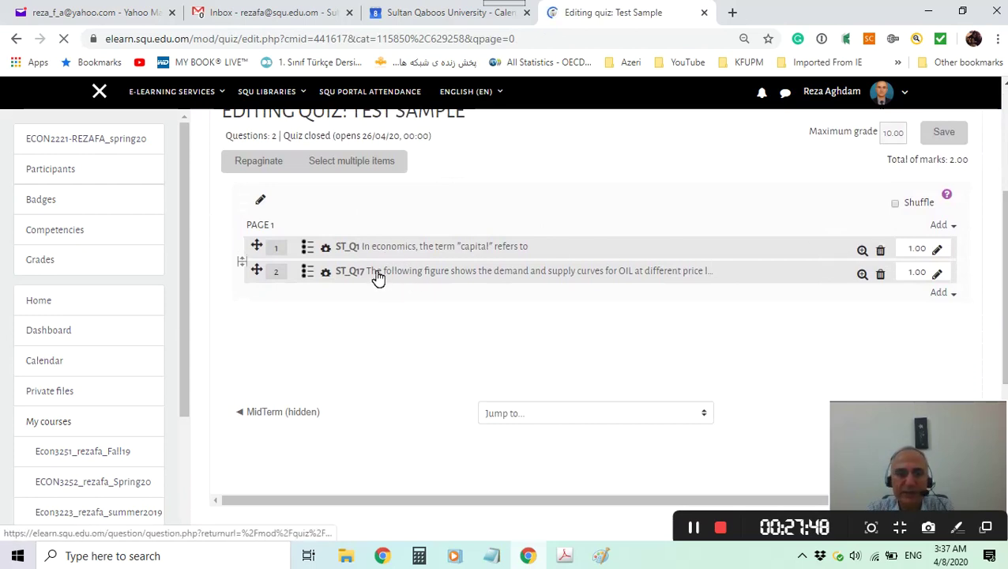
left_click(864, 276)
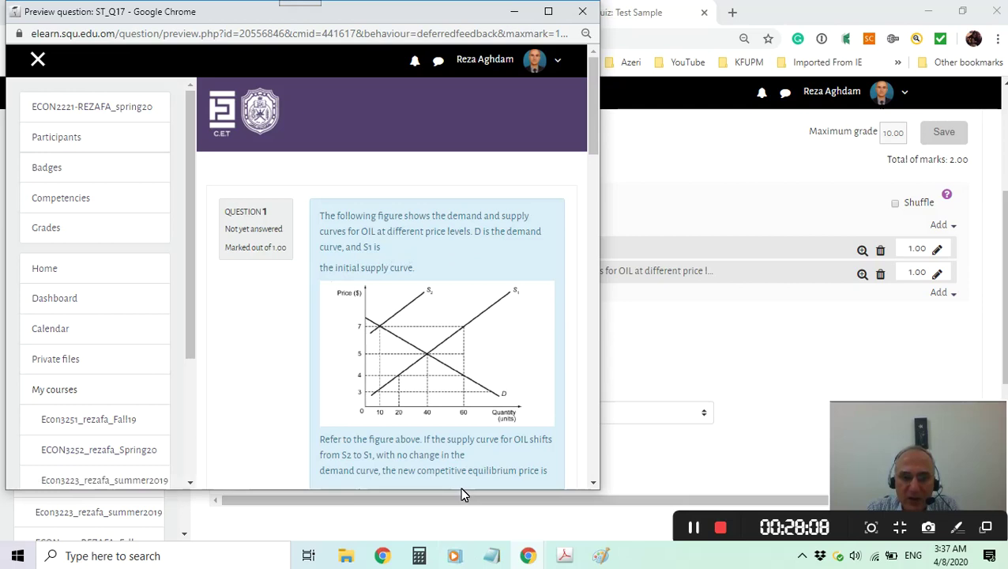
scroll(474, 474, "down", 1)
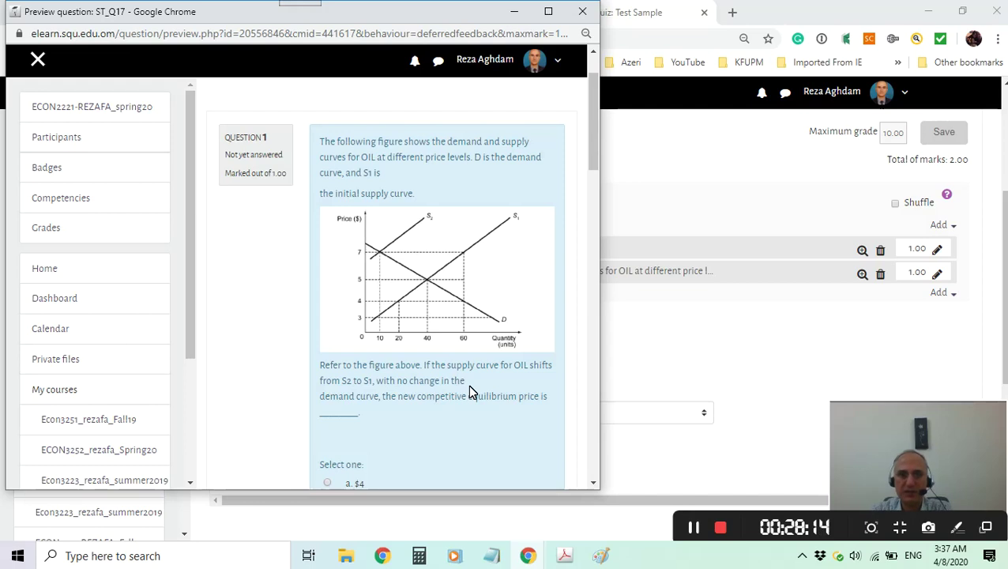
scroll(467, 384, "down", 3)
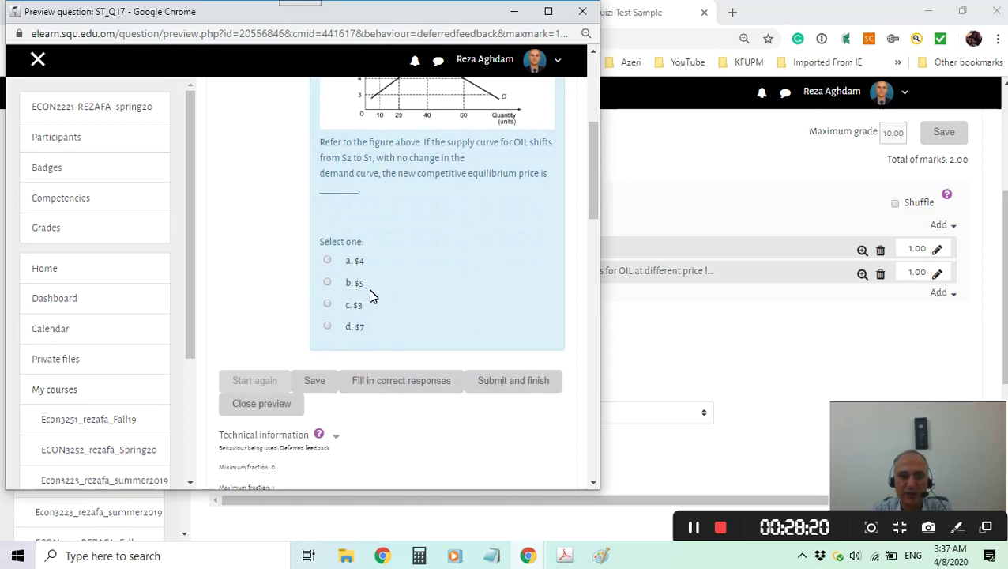
scroll(402, 289, "down", 3)
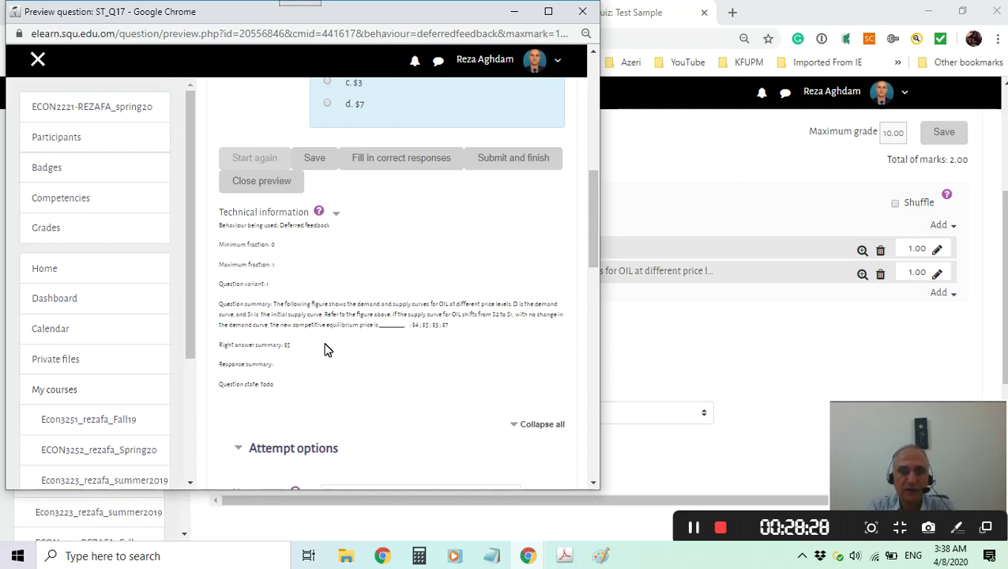
scroll(387, 364, "up", 2)
scroll(466, 316, "up", 5)
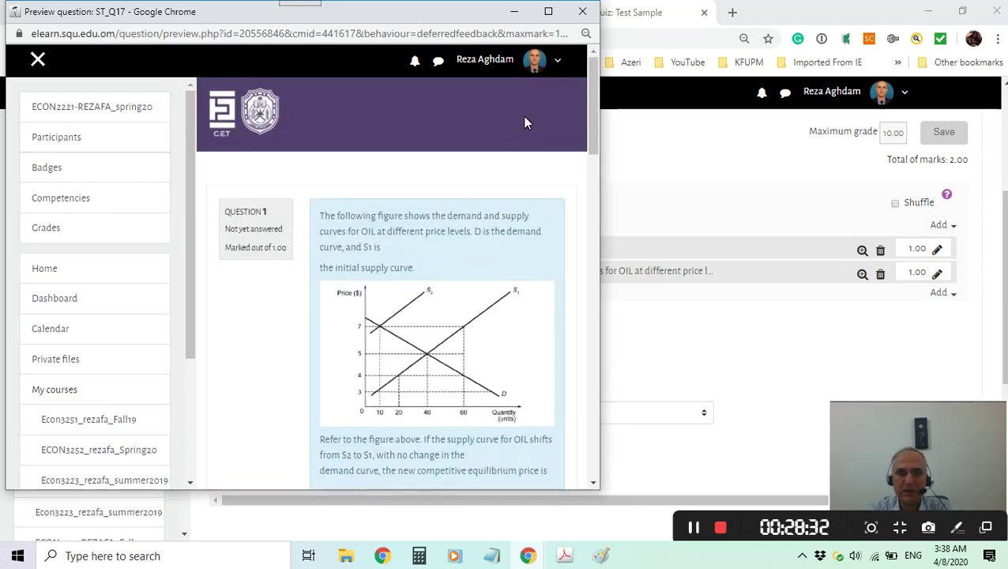
left_click(582, 11)
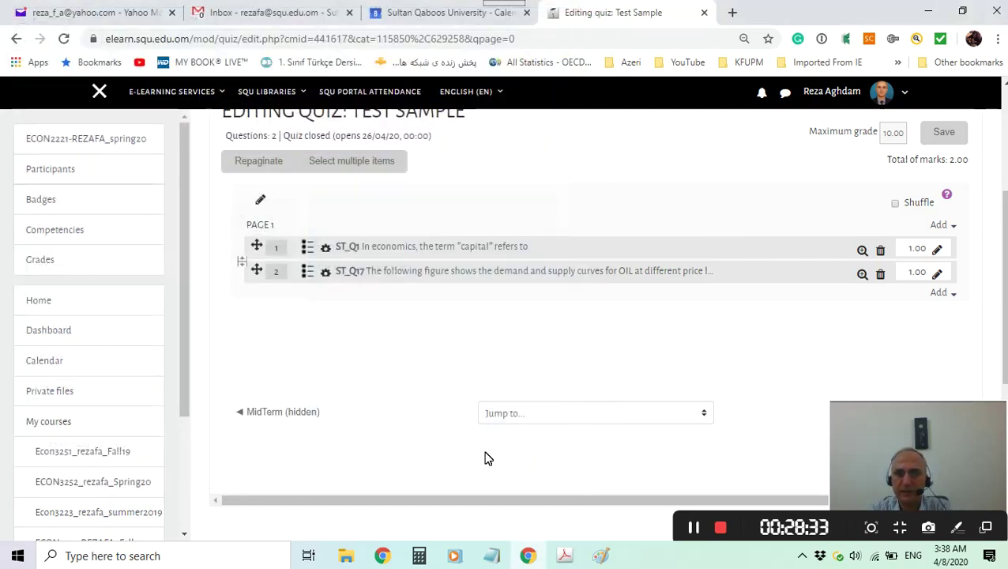
Open ST_Q17 for editing and delete two stray line breaks in its question text.
left_click(330, 278)
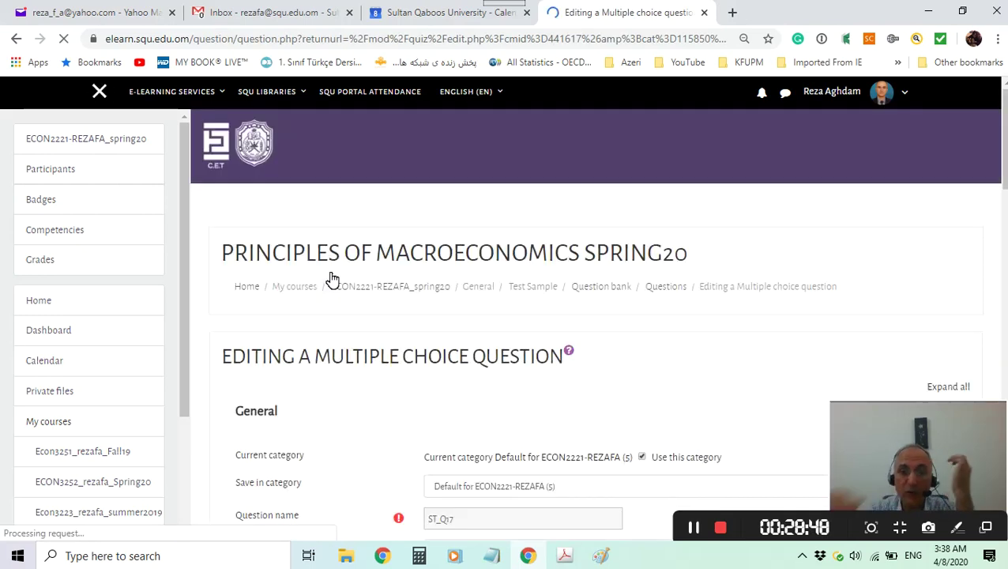
scroll(440, 285, "down", 4)
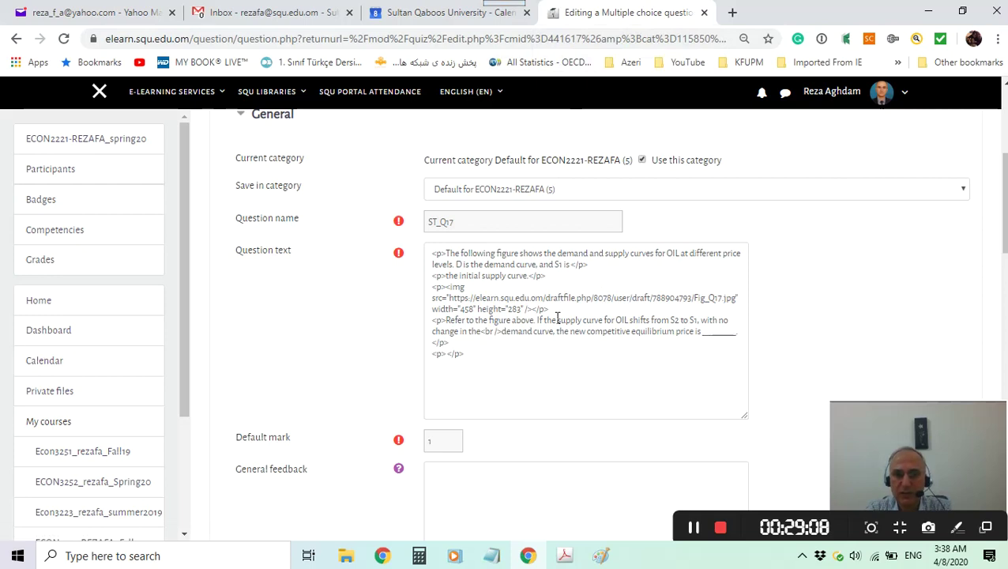
left_click(622, 354)
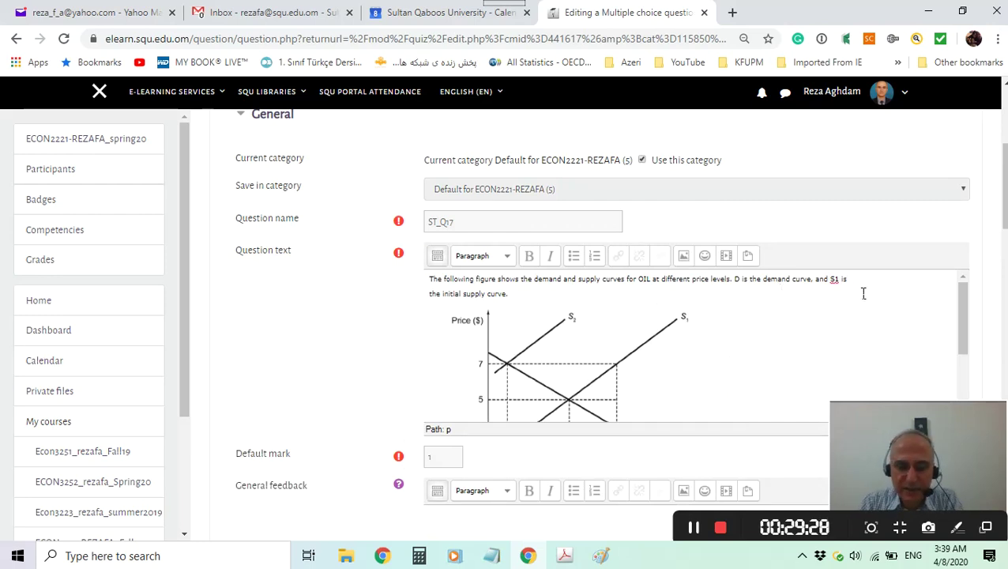
key("Delete")
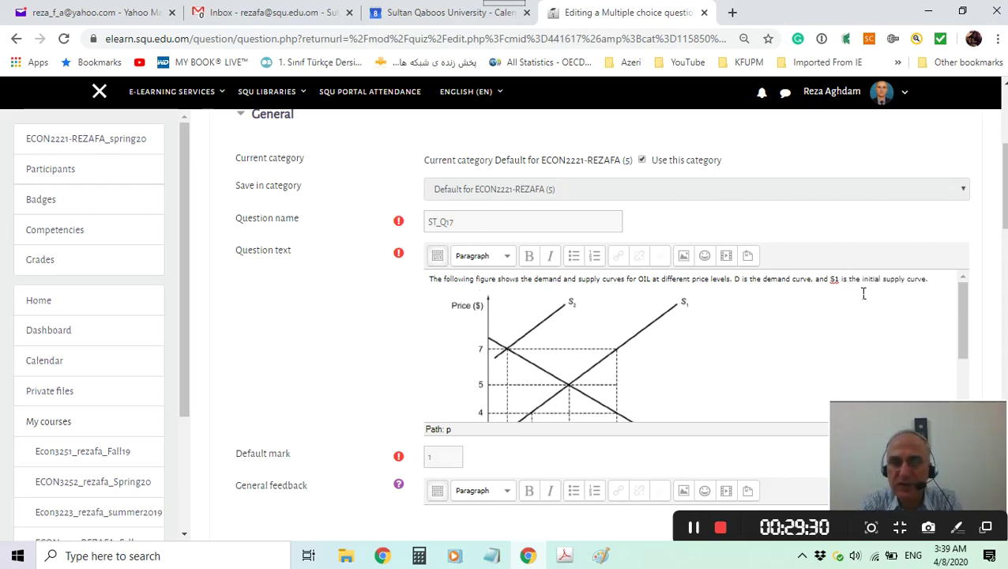
scroll(781, 351, "down", 3)
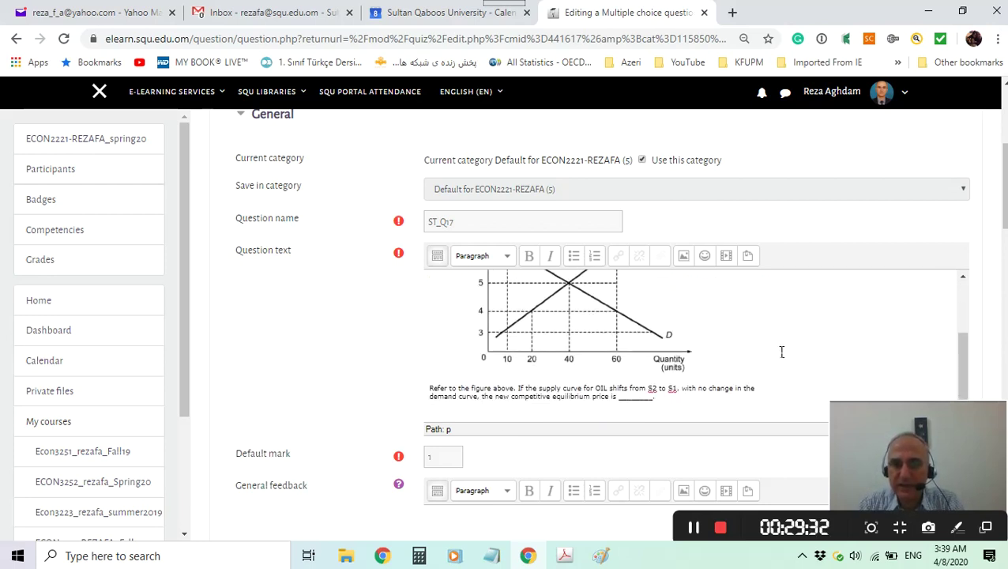
left_click(778, 389)
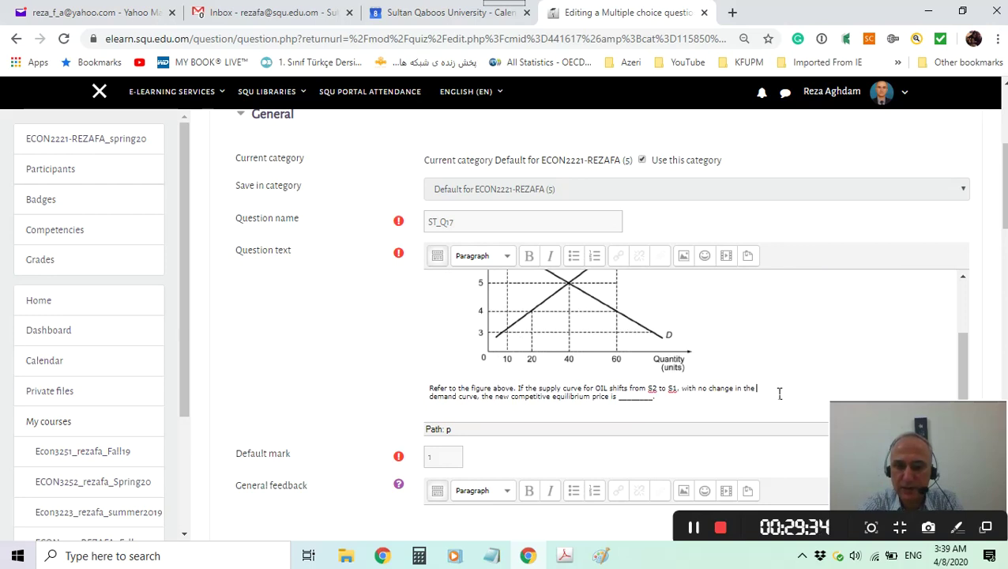
key("Delete")
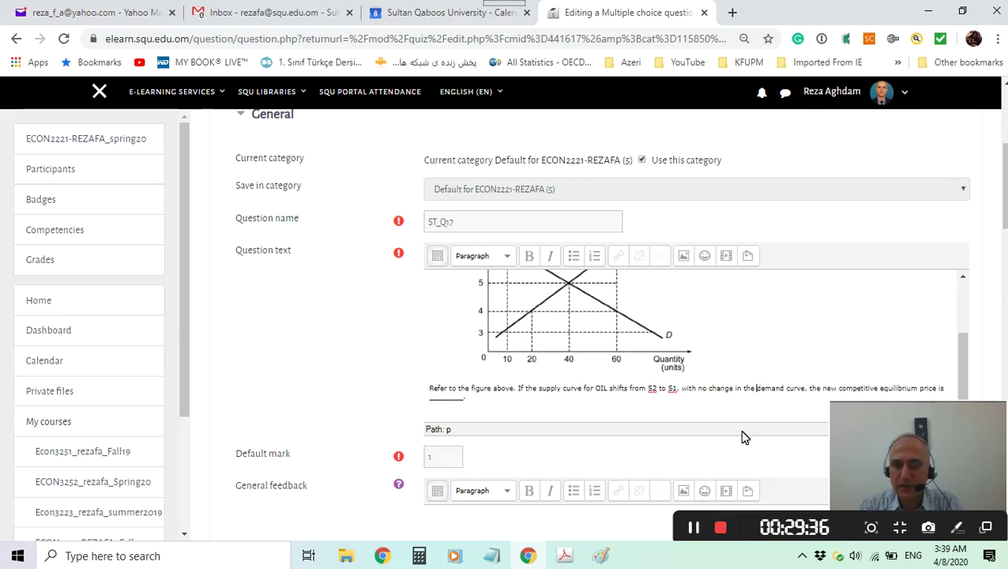
scroll(668, 369, "down", 2)
scroll(697, 314, "down", 9)
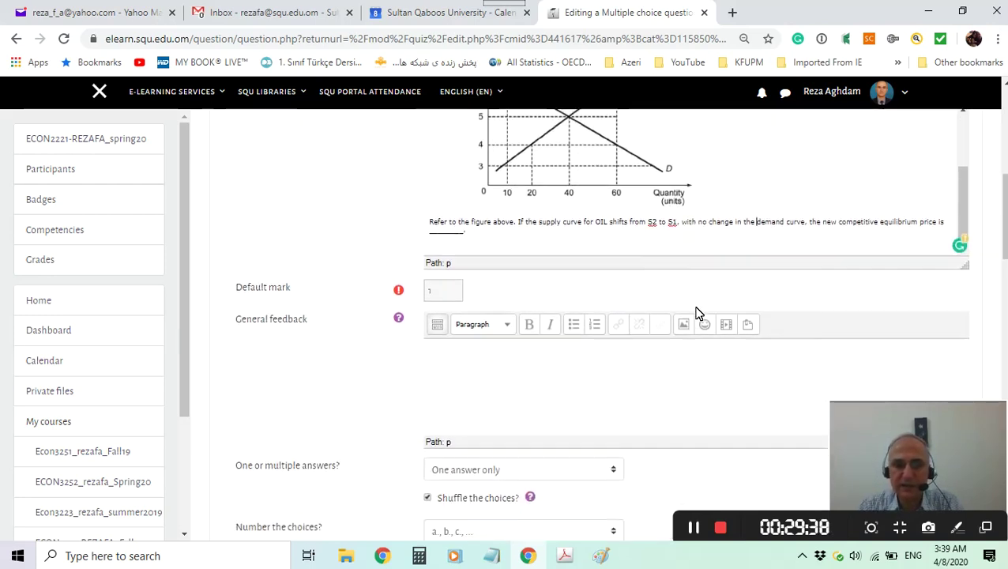
scroll(697, 314, "down", 10)
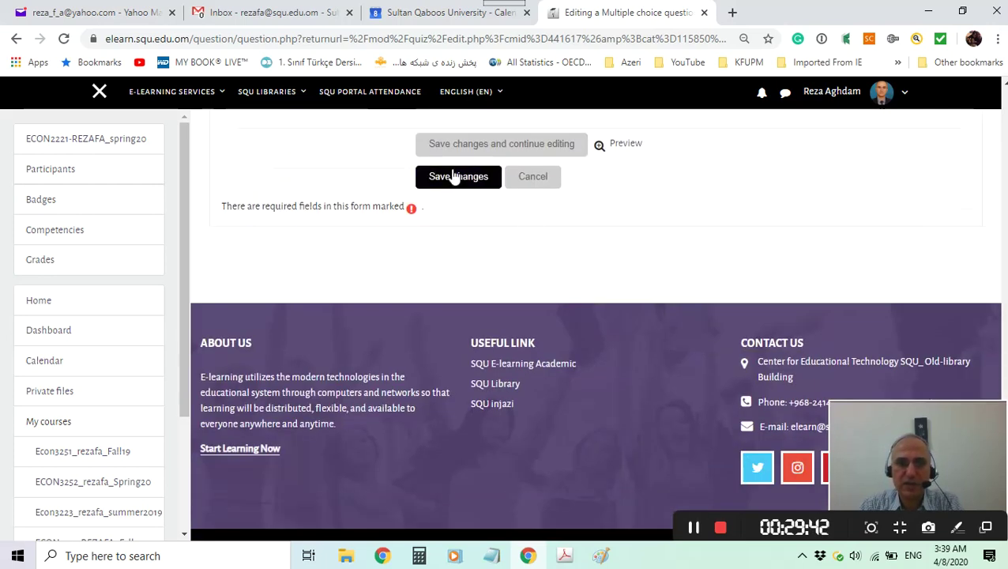
Save the ST_Q17 edits, glance at the exam PDF, then minimize Acrobat back to the quiz.
left_click(458, 177)
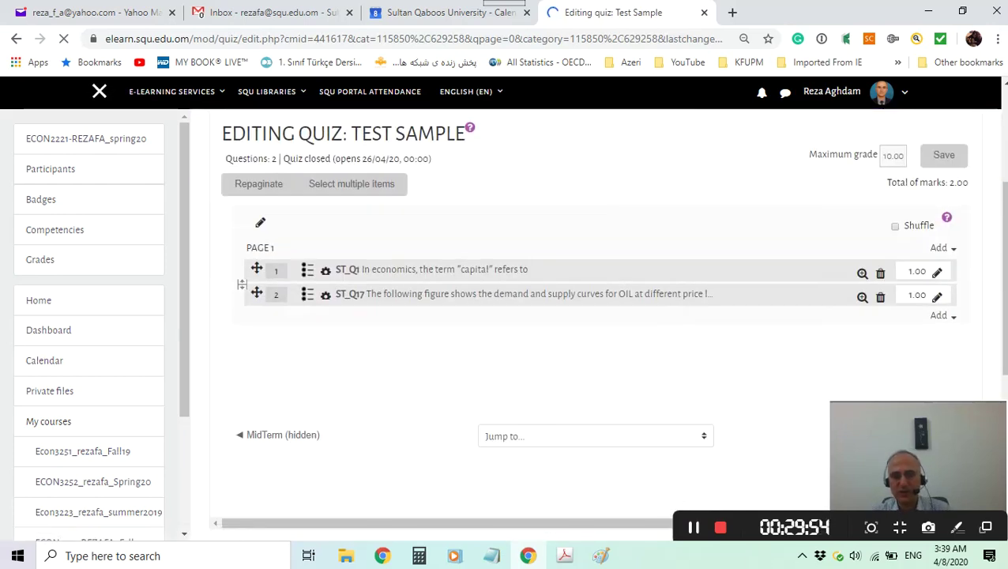
left_click(564, 555)
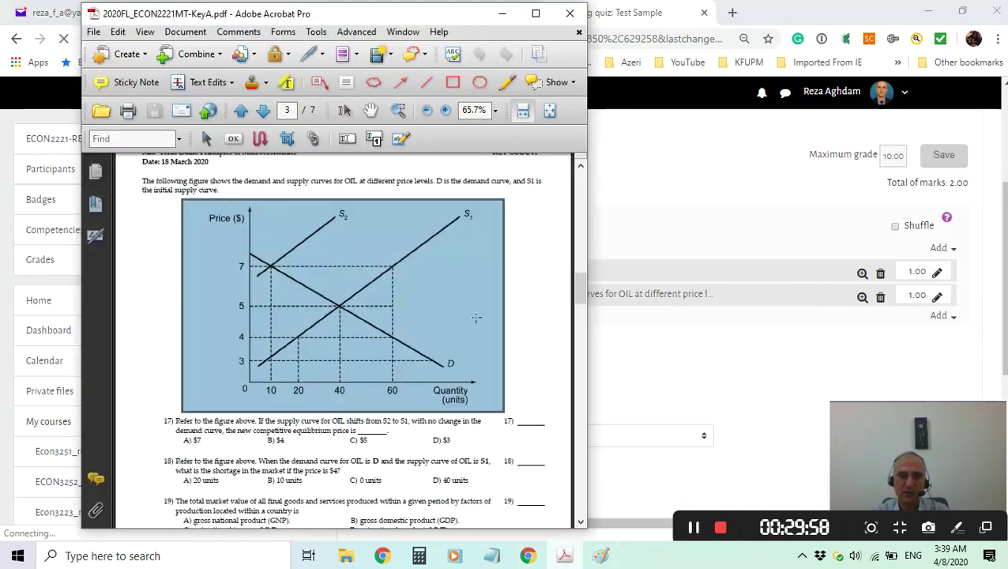
left_click(502, 13)
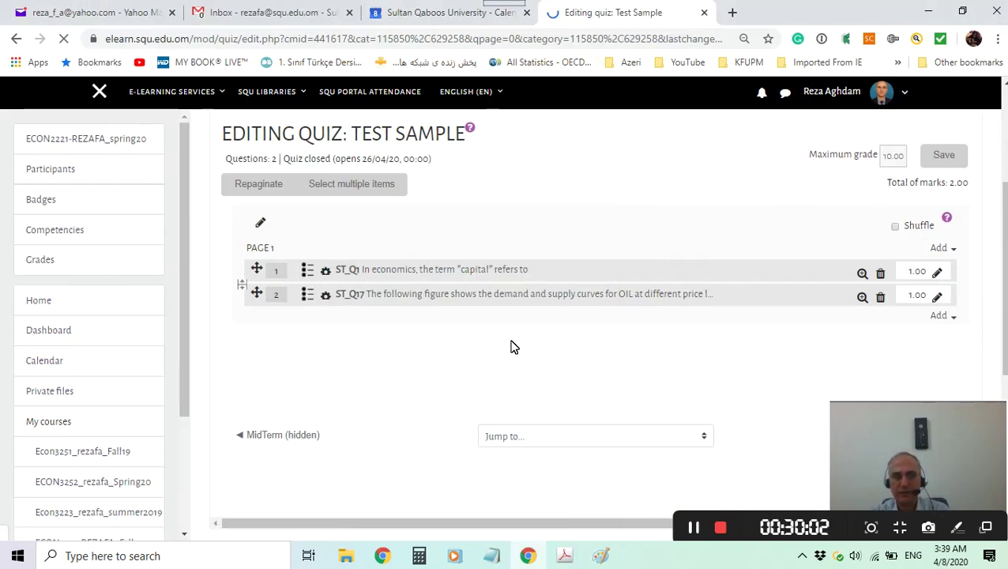
scroll(514, 346, "down", 1)
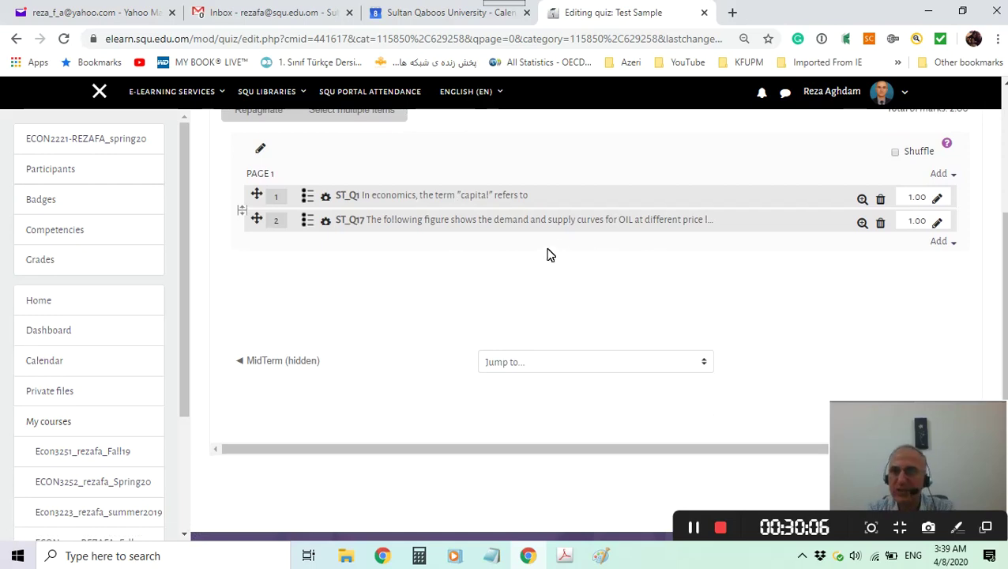
Set the quiz's maximum grade to 2, tick Shuffle, and save.
scroll(823, 202, "up", 2)
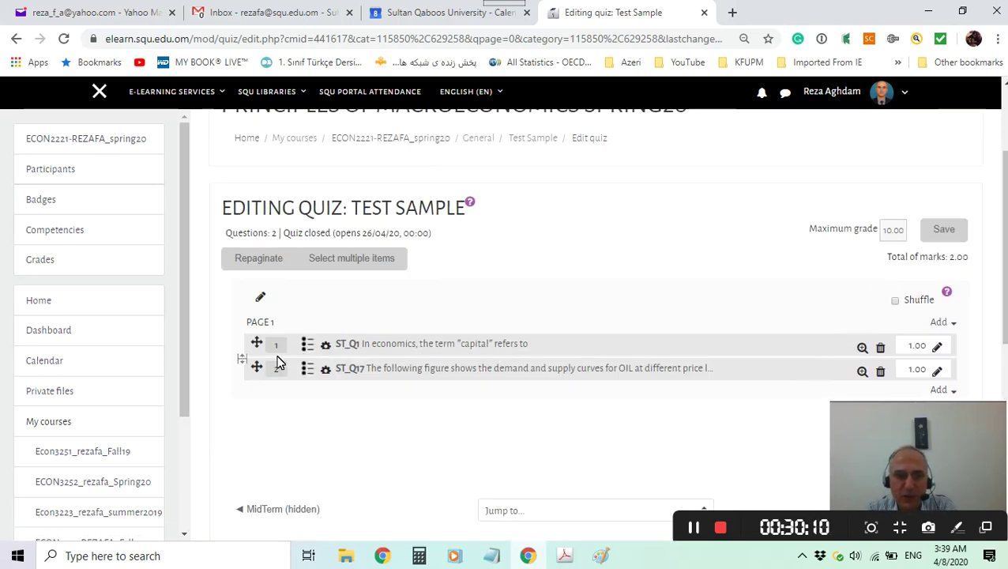
double_click(901, 229)
type("2")
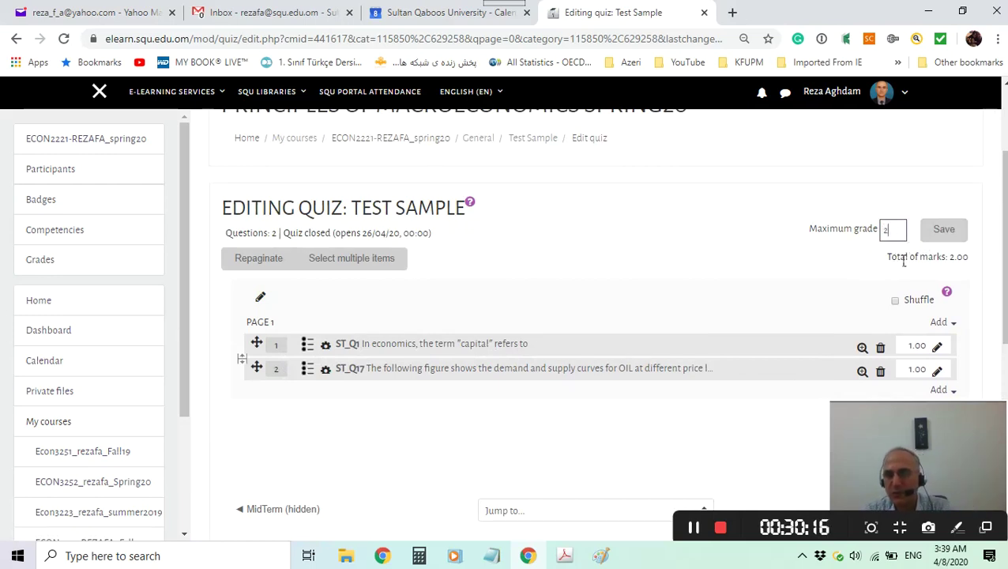
left_click(896, 303)
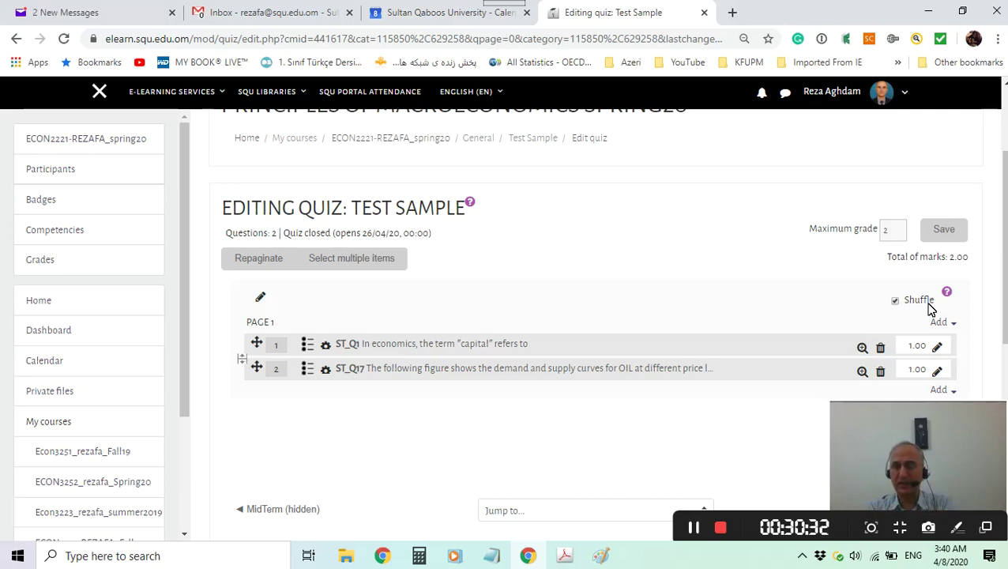
left_click(944, 233)
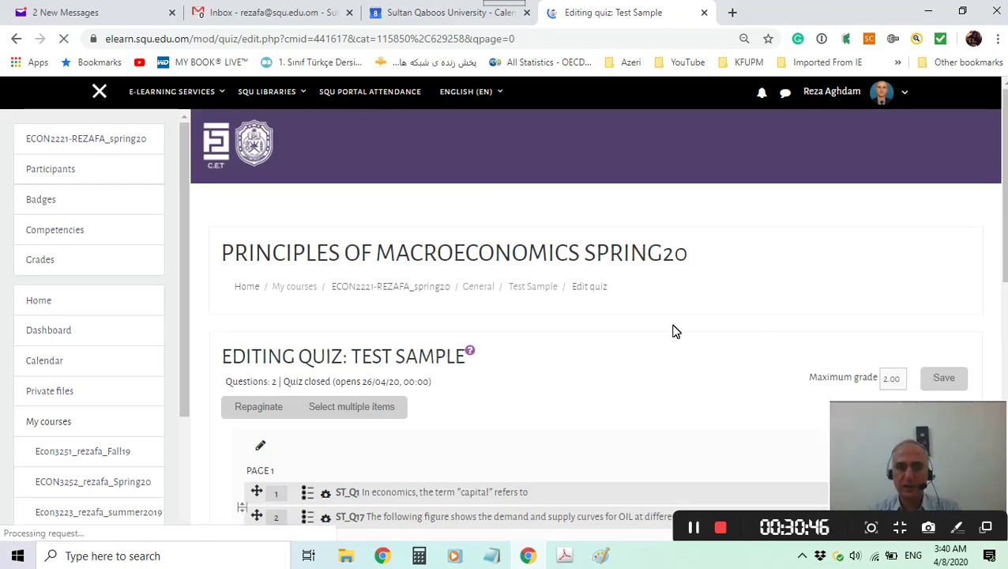
Follow the ECON2221-REZAFA_spring20 breadcrumb link from the quiz editor back to the course page.
scroll(674, 331, "down", 2)
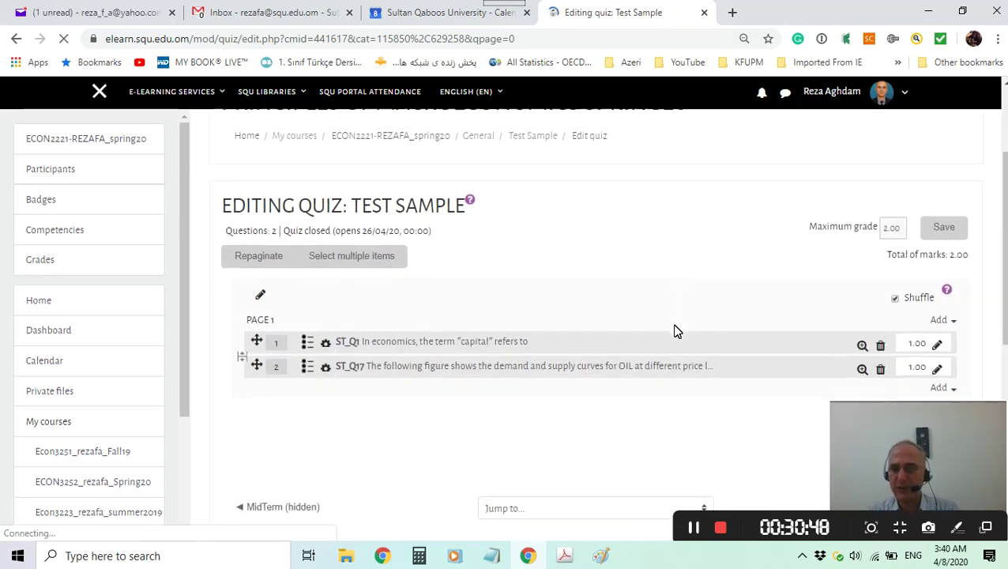
scroll(674, 331, "down", 1)
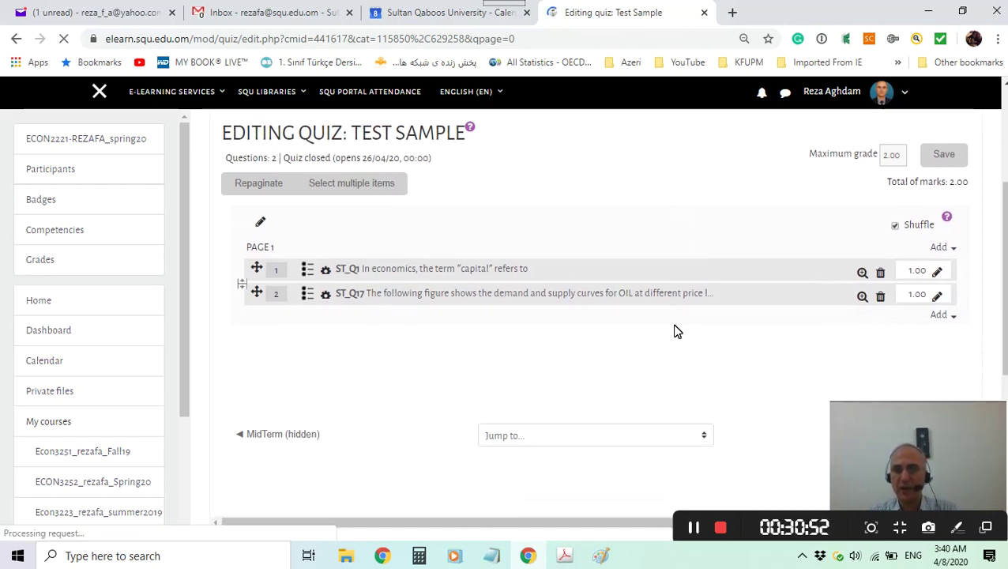
scroll(675, 331, "down", 1)
scroll(713, 315, "up", 2)
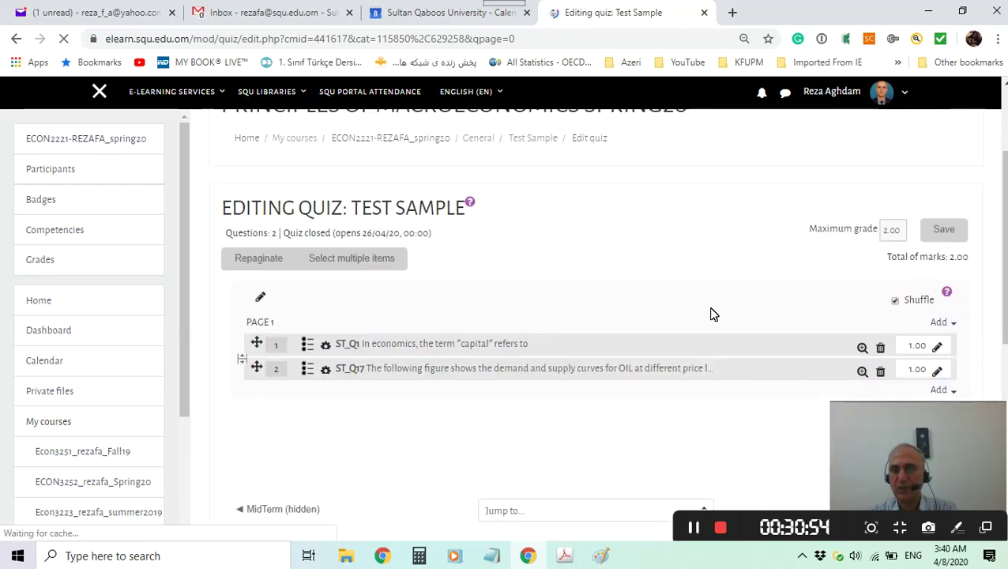
scroll(713, 314, "down", 2)
scroll(711, 313, "down", 3)
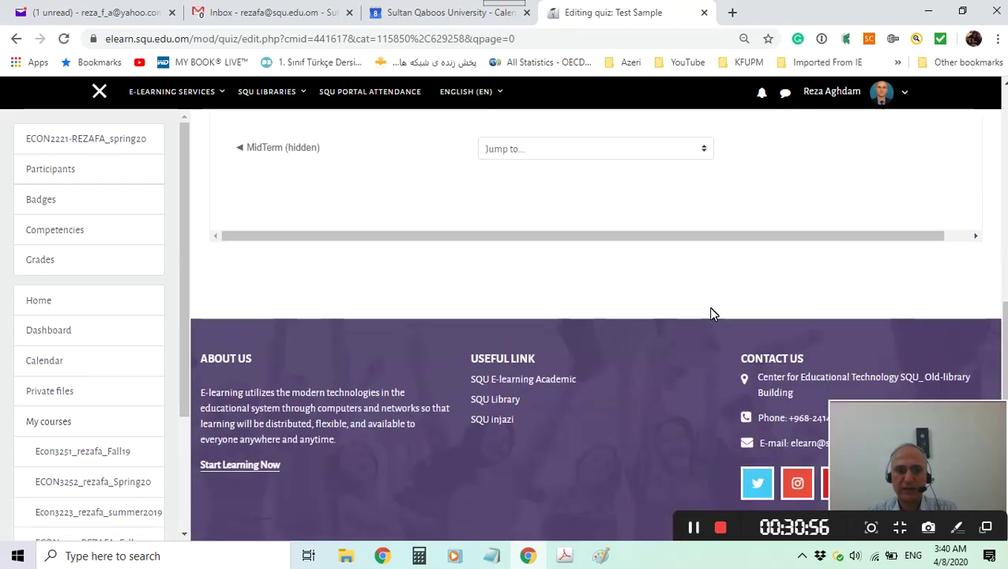
scroll(711, 312, "up", 3)
scroll(710, 316, "up", 3)
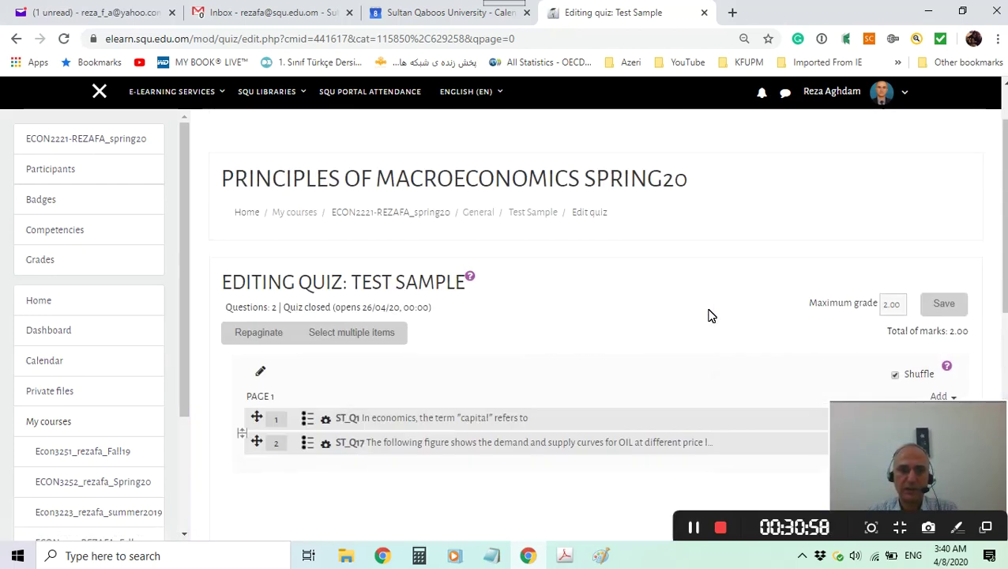
left_click(389, 218)
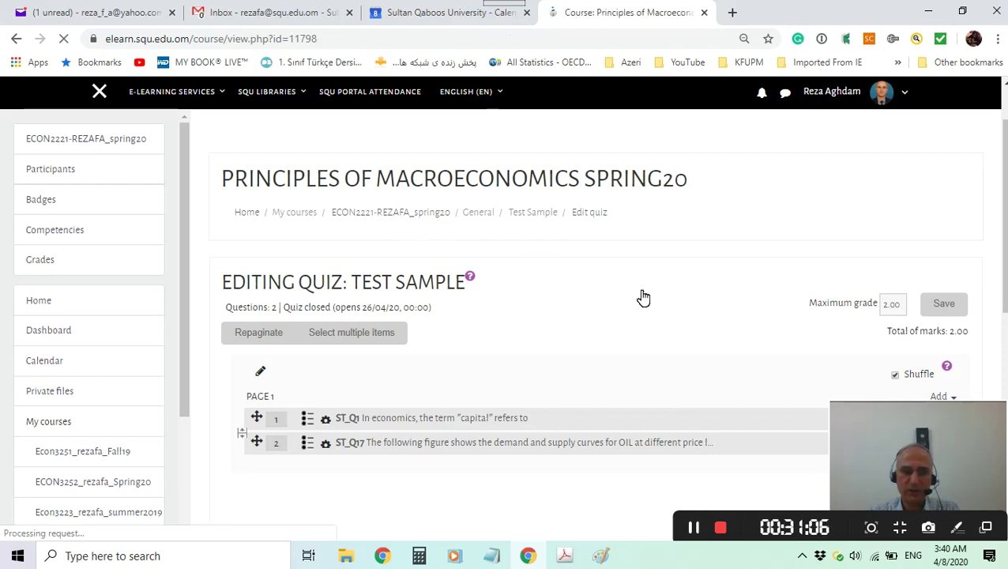
scroll(640, 296, "down", 2)
scroll(638, 295, "down", 4)
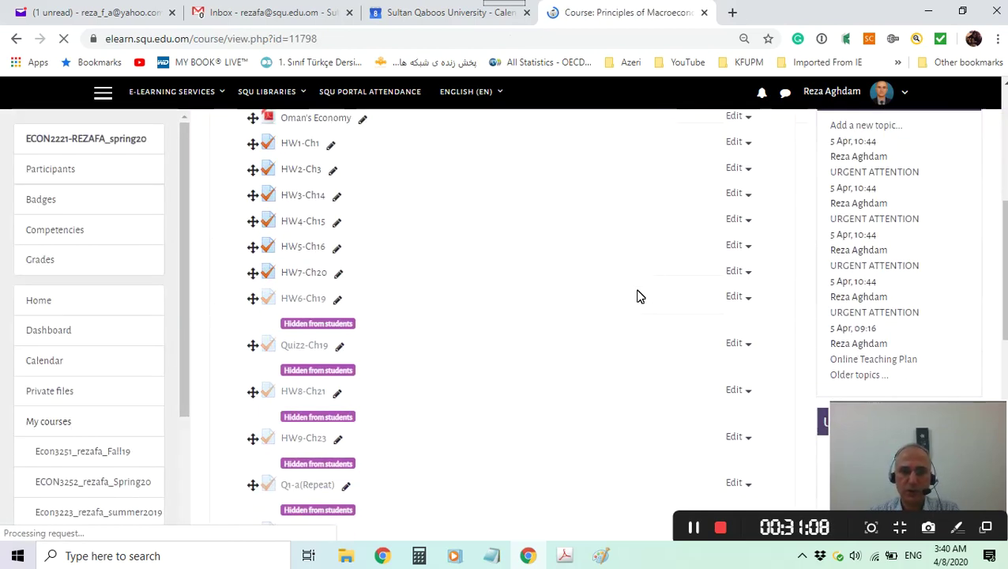
scroll(625, 313, "up", 3)
scroll(624, 314, "up", 3)
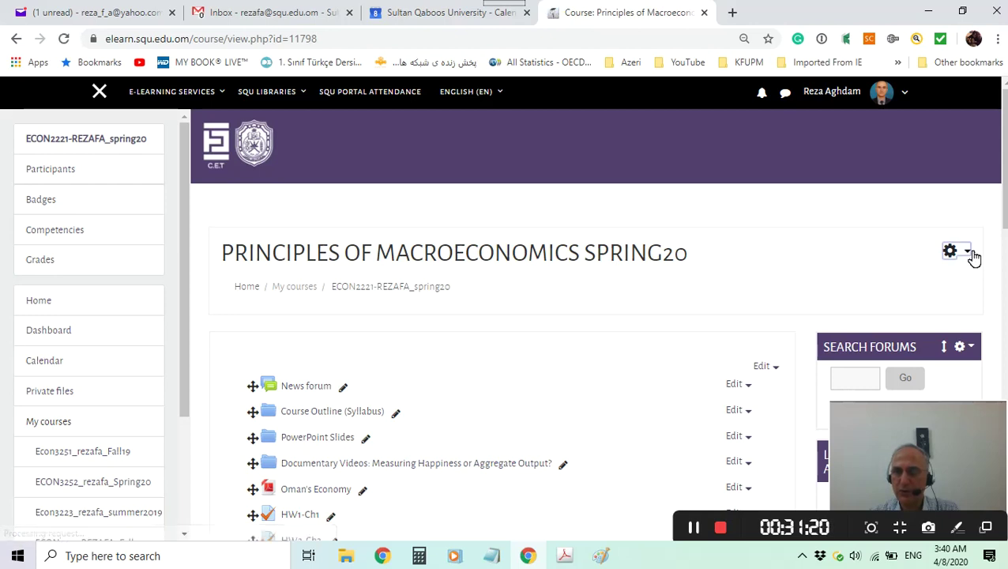
Turn editing off from the course gear menu and scroll down to the Test Sample quiz.
left_click(971, 256)
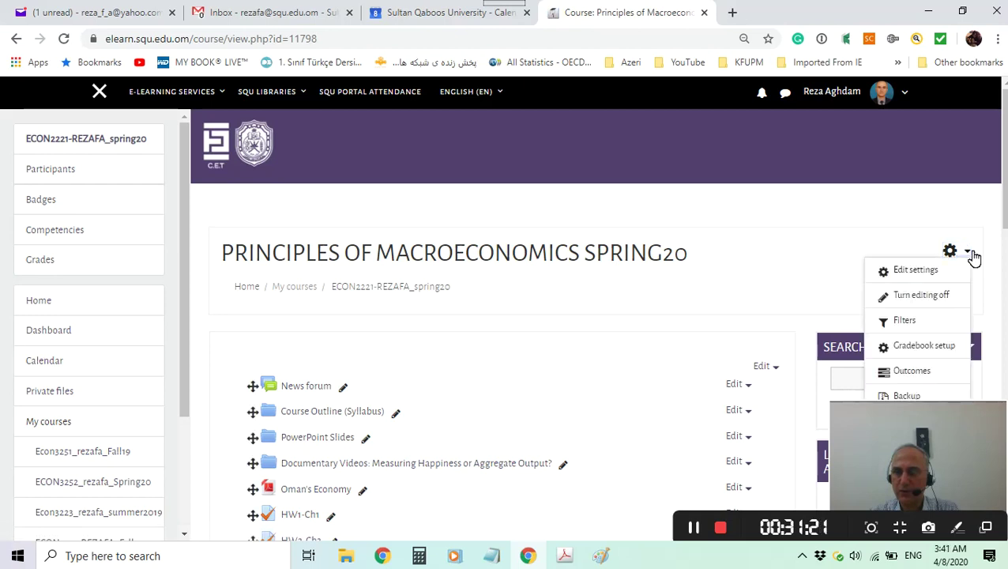
left_click(914, 303)
scroll(662, 296, "down", 10)
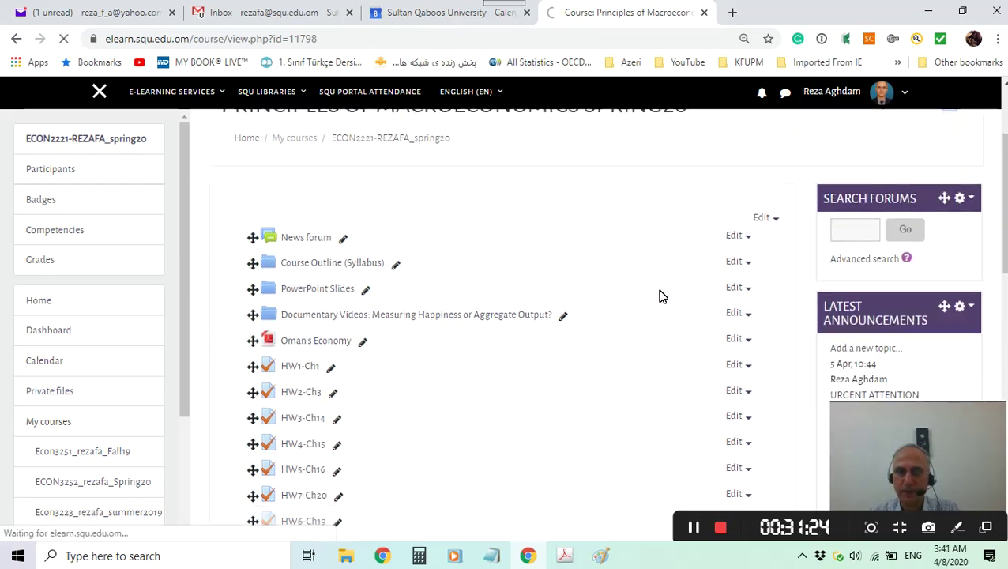
scroll(661, 296, "down", 1)
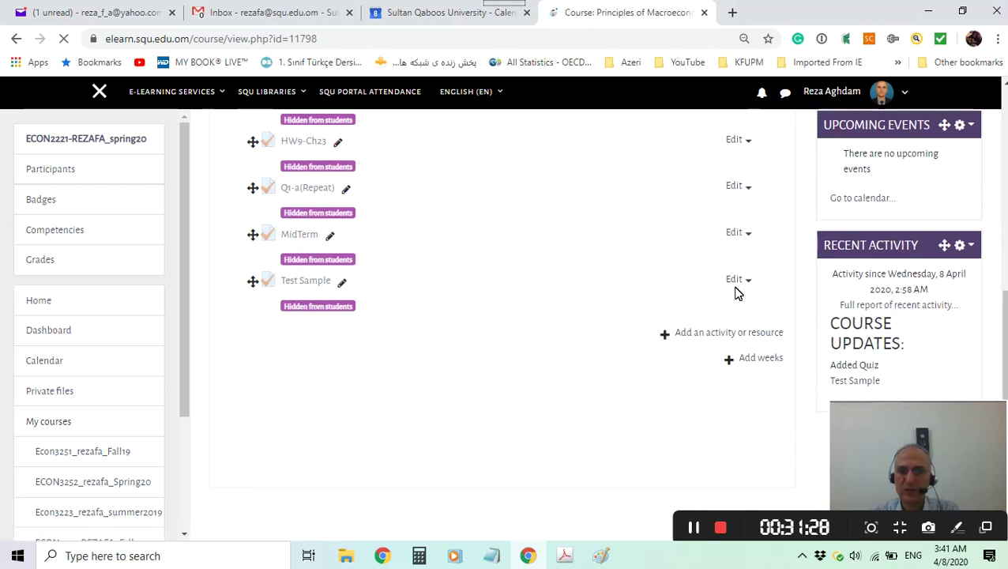
scroll(663, 317, "down", 10)
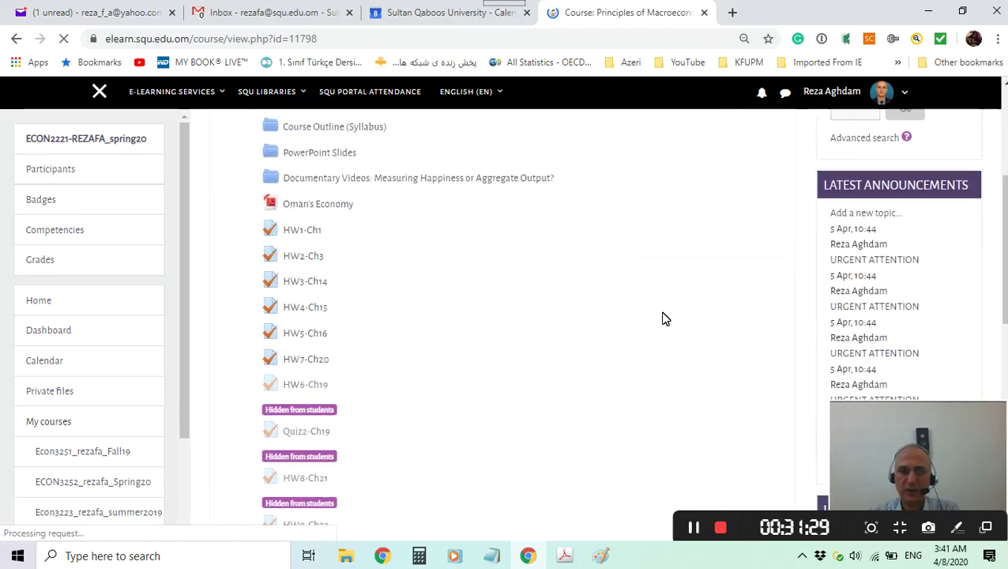
scroll(449, 454, "down", 2)
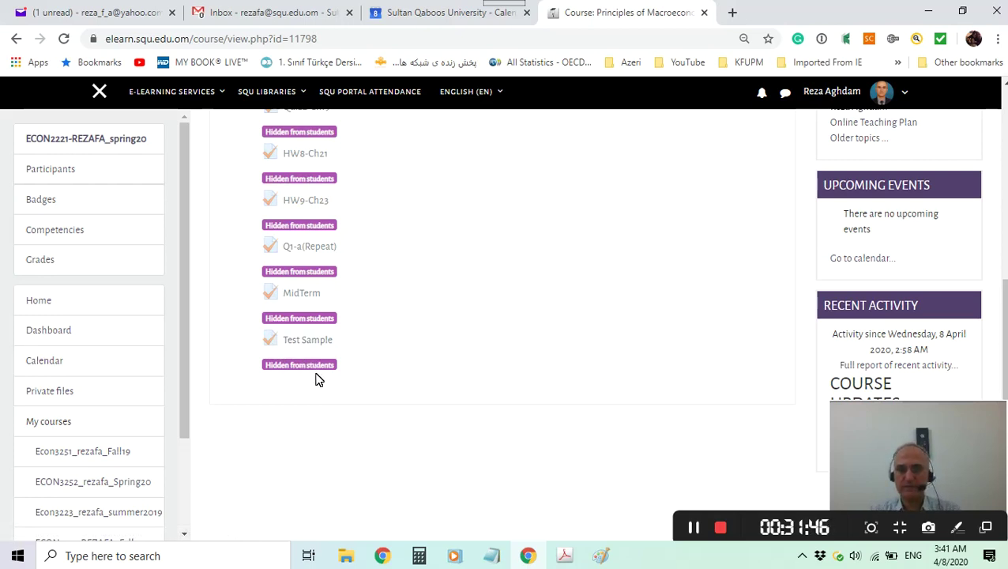
scroll(624, 326, "up", 10)
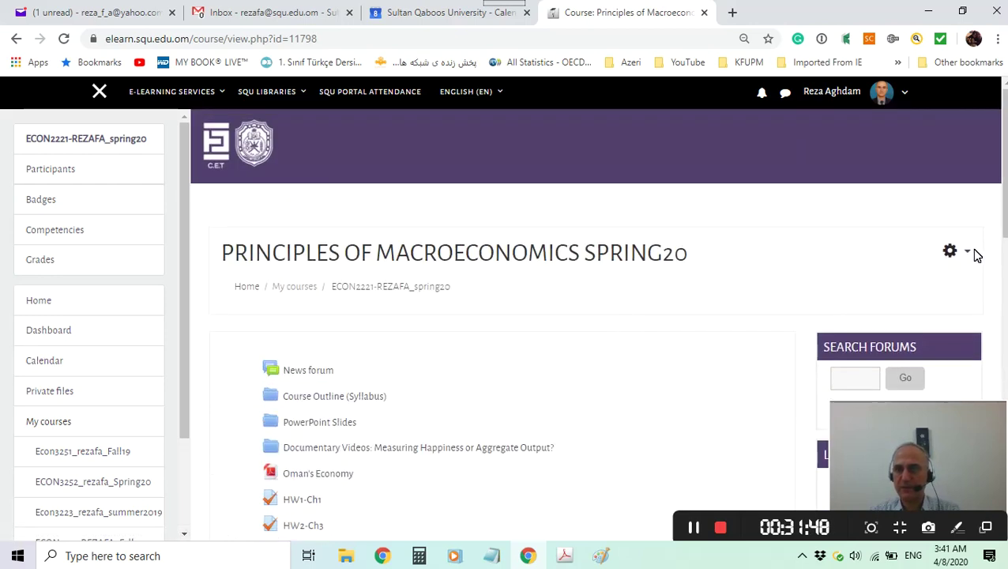
Turn course editing mode back on from the course administration menu.
left_click(973, 258)
left_click(909, 296)
scroll(652, 322, "down", 10)
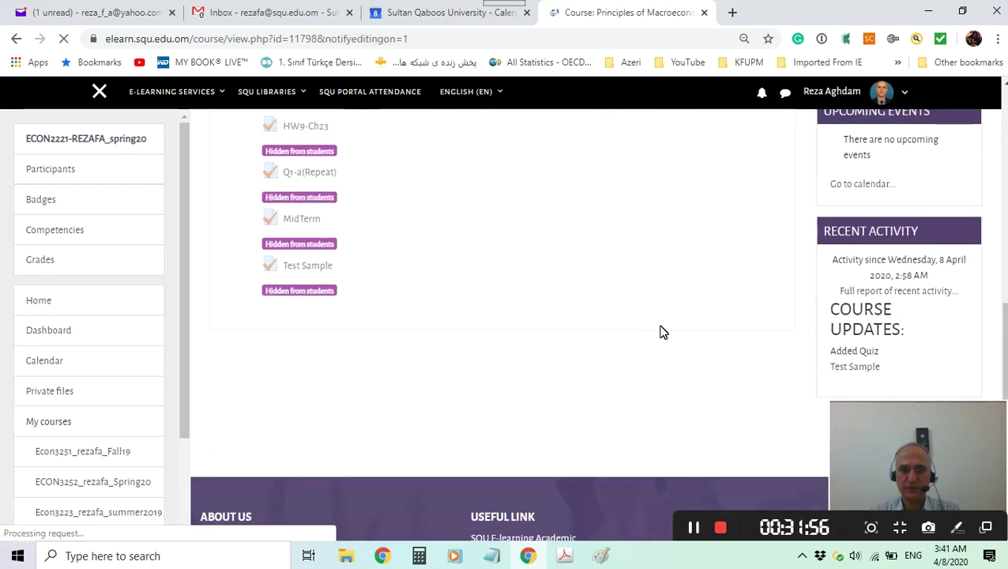
scroll(678, 366, "down", 10)
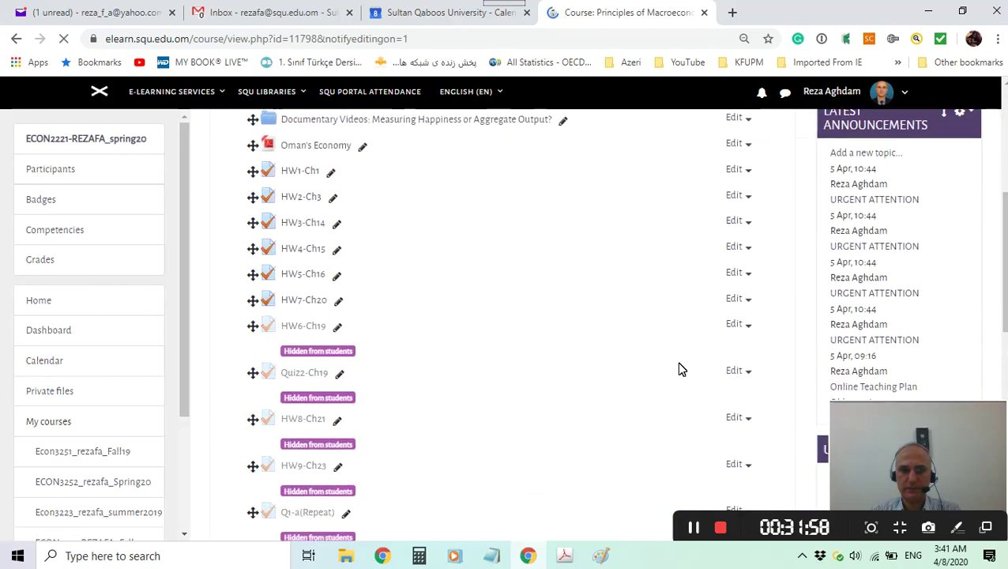
scroll(678, 366, "down", 1)
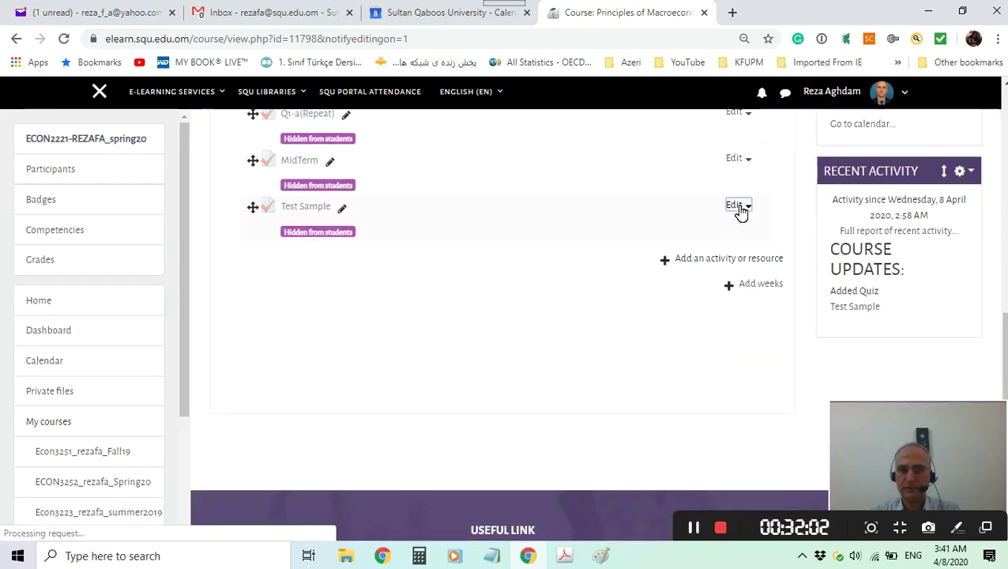
Choose Show on the Test Sample quiz so students can see it.
left_click(736, 206)
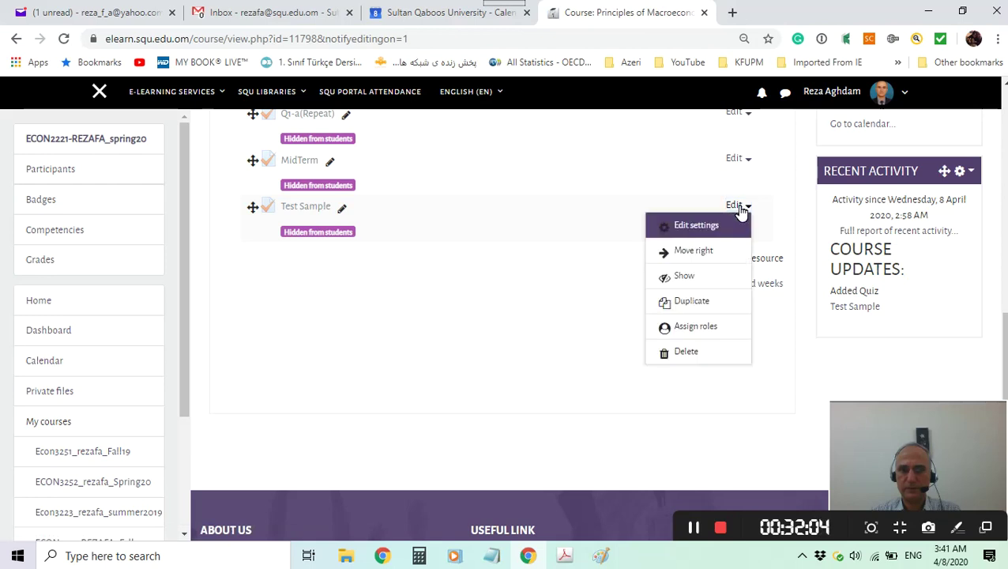
left_click(692, 277)
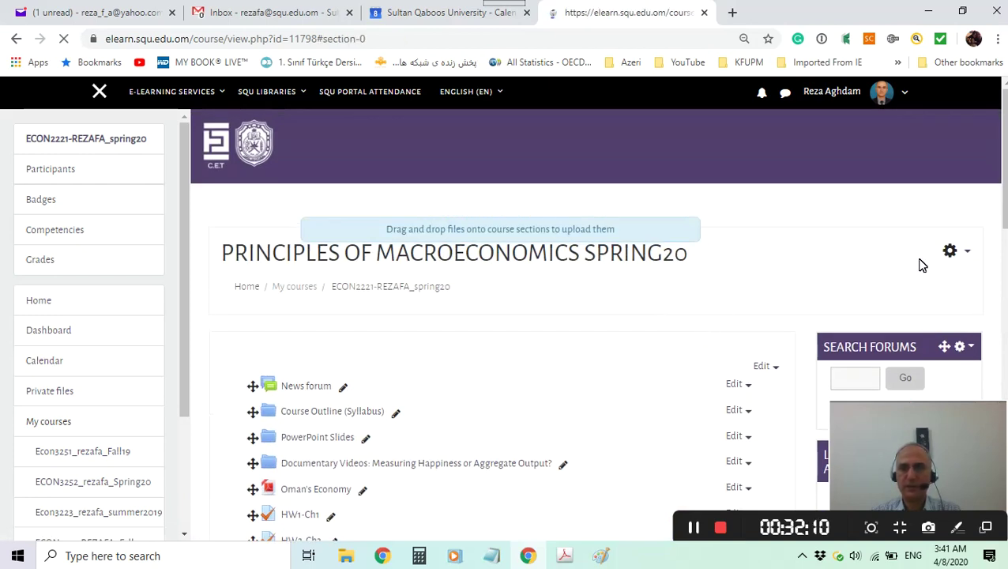
scroll(727, 293, "down", 10)
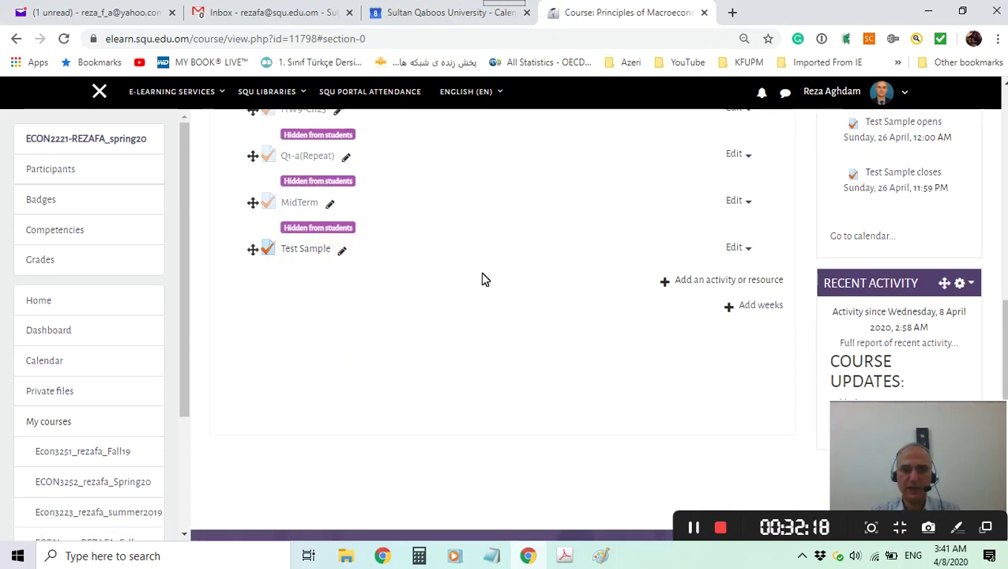
scroll(471, 277, "up", 5)
scroll(620, 315, "up", 3)
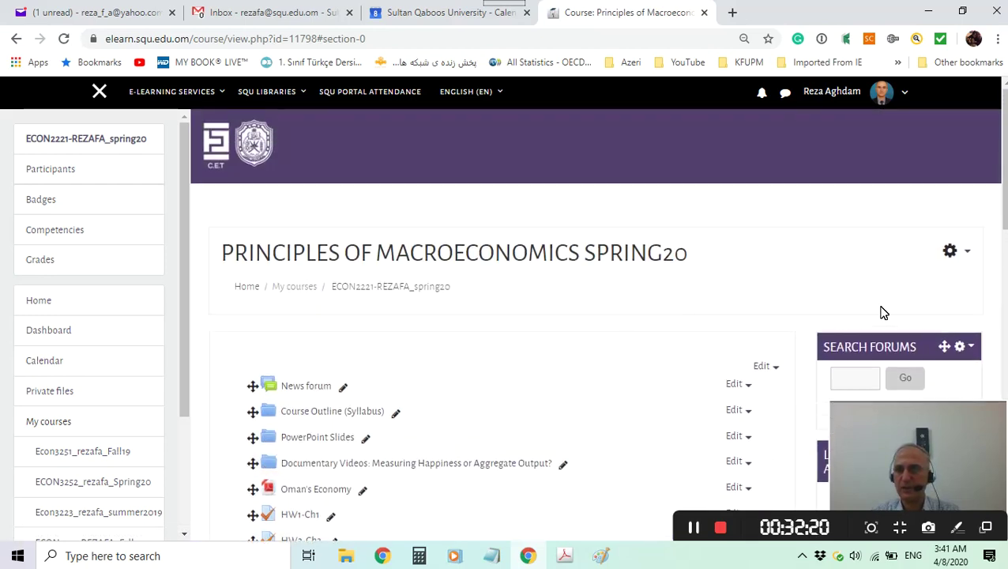
Turn course editing off and scroll down to the now-visible Test Sample quiz.
left_click(968, 255)
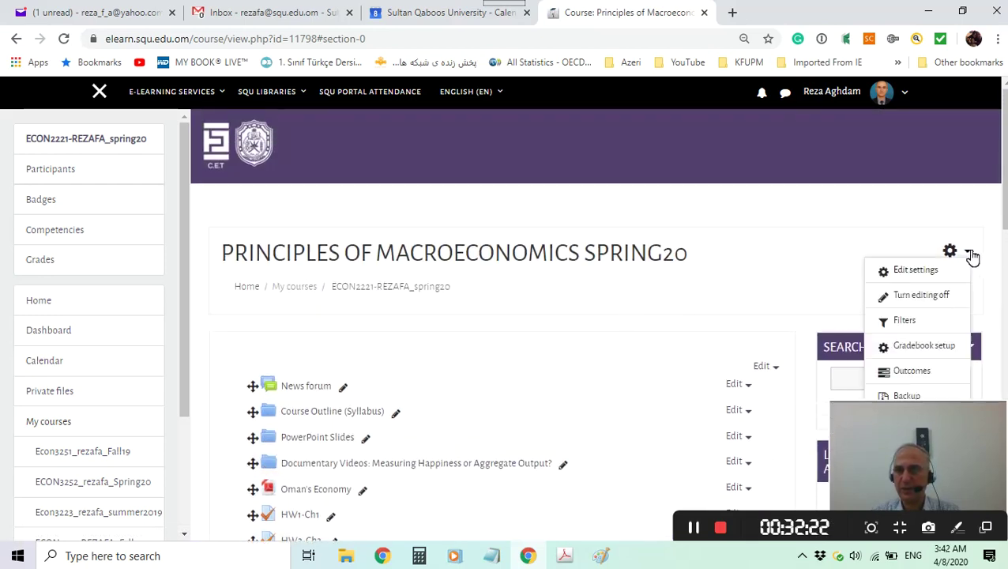
left_click(916, 300)
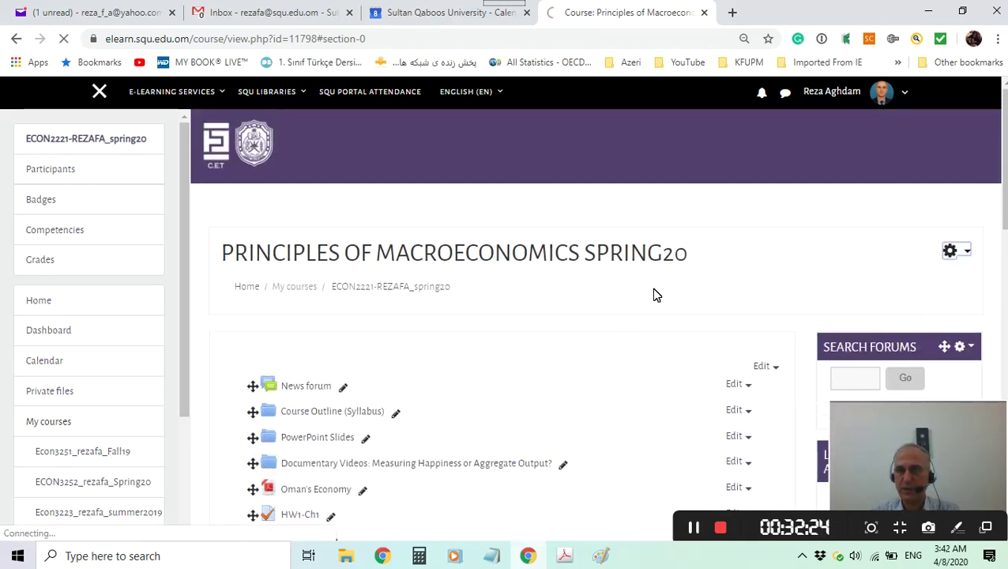
scroll(544, 311, "down", 7)
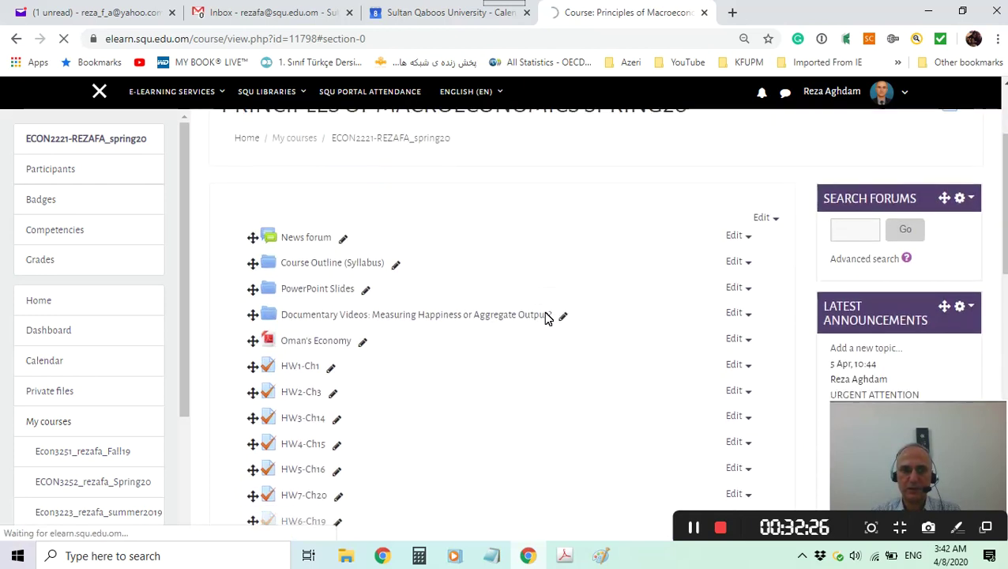
scroll(544, 312, "down", 2)
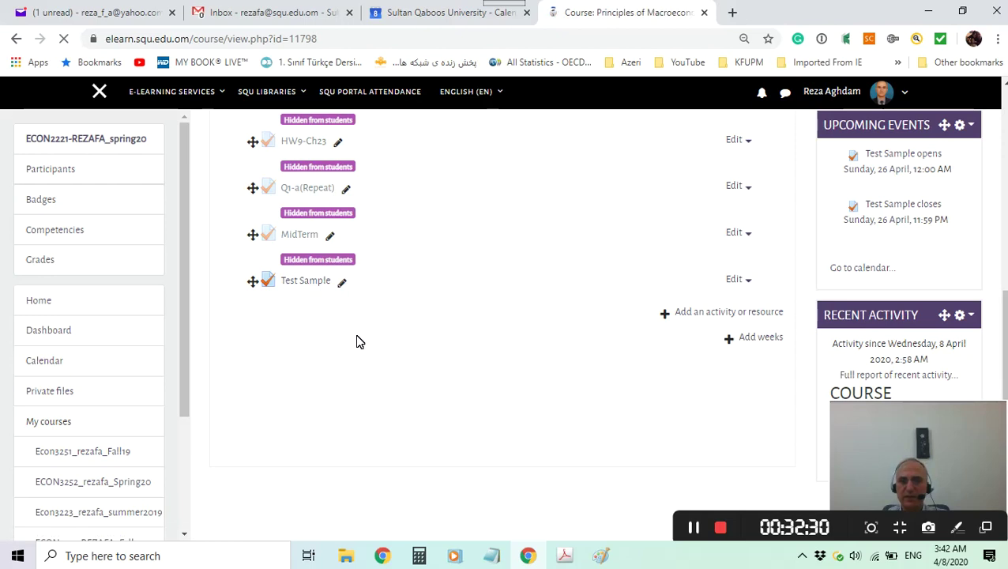
scroll(527, 346, "down", 6)
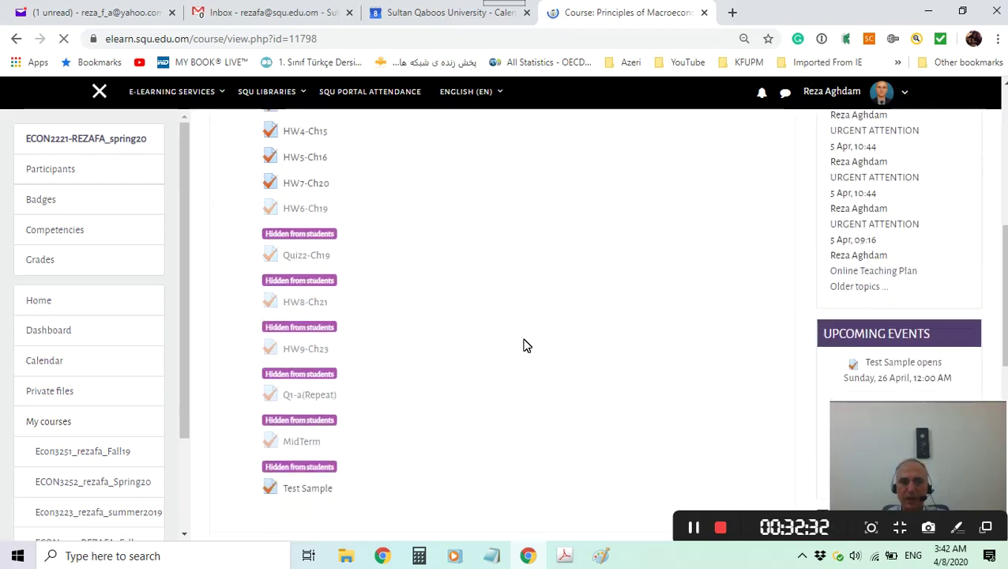
scroll(526, 346, "down", 2)
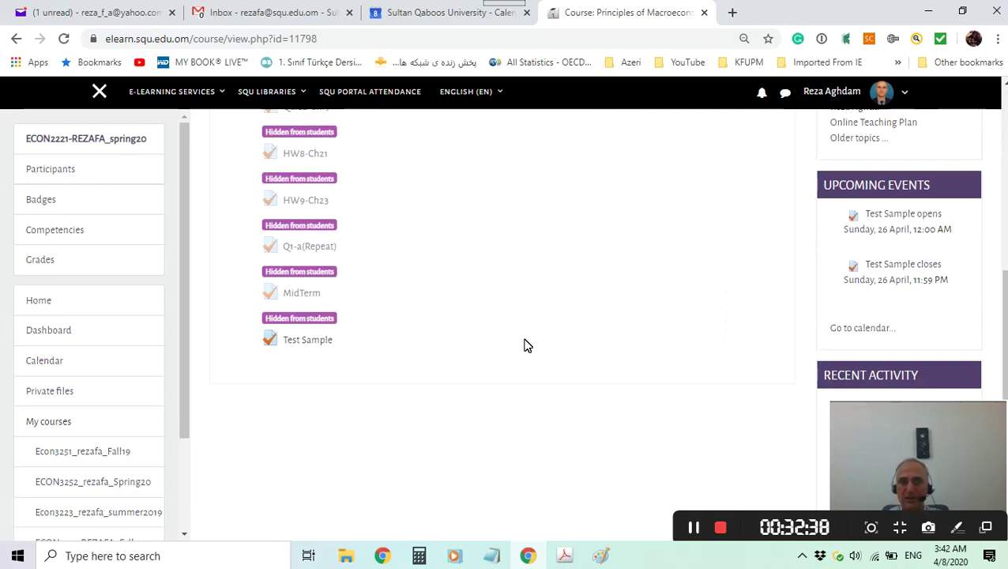
Open Test Sample and start a timed preview attempt at its oil supply-and-demand question.
left_click(305, 348)
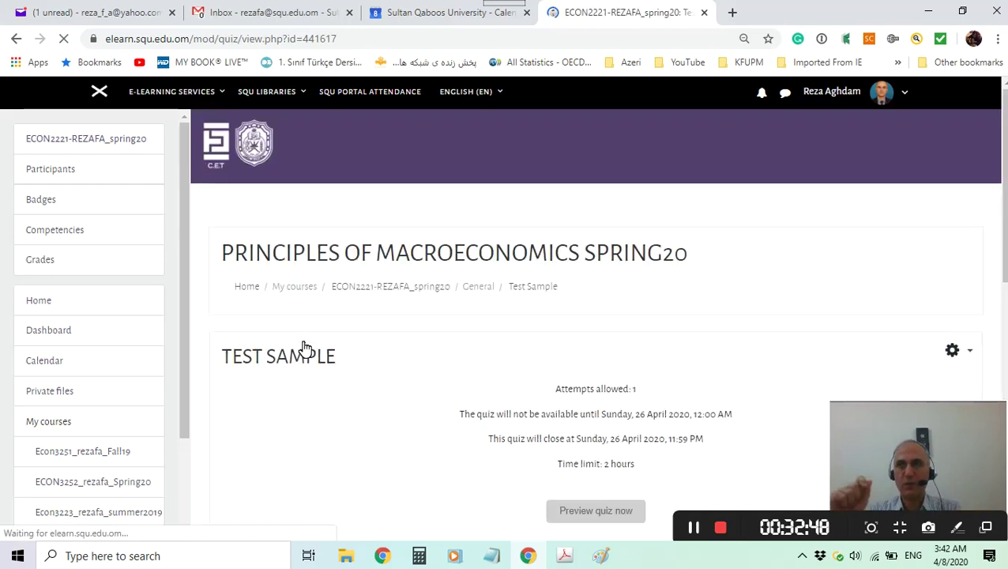
scroll(306, 348, "down", 3)
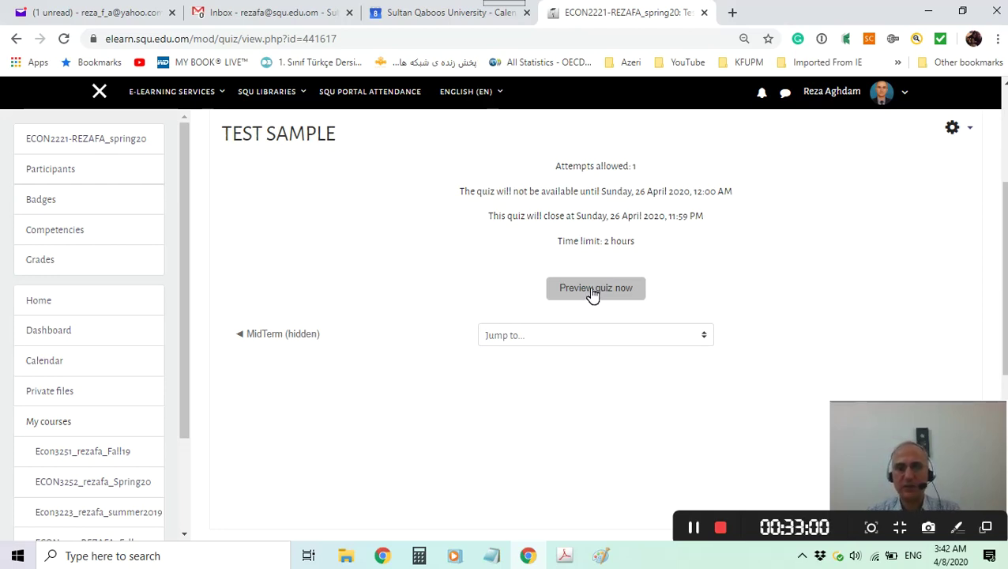
left_click(592, 291)
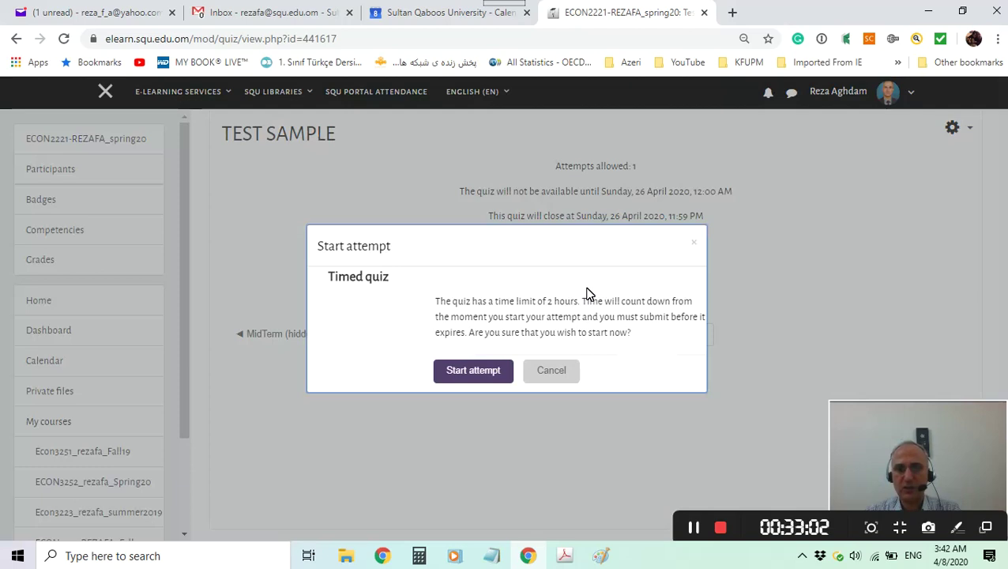
left_click(469, 378)
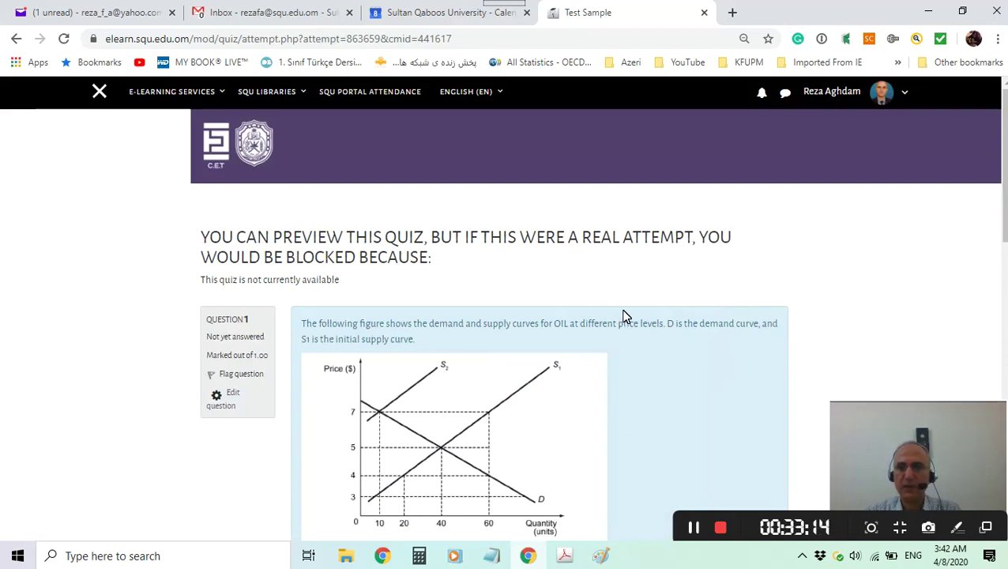
Go to the next page of the preview, showing question 2 about capital.
scroll(623, 315, "down", 7)
scroll(623, 316, "down", 2)
scroll(624, 316, "up", 4)
scroll(623, 315, "up", 3)
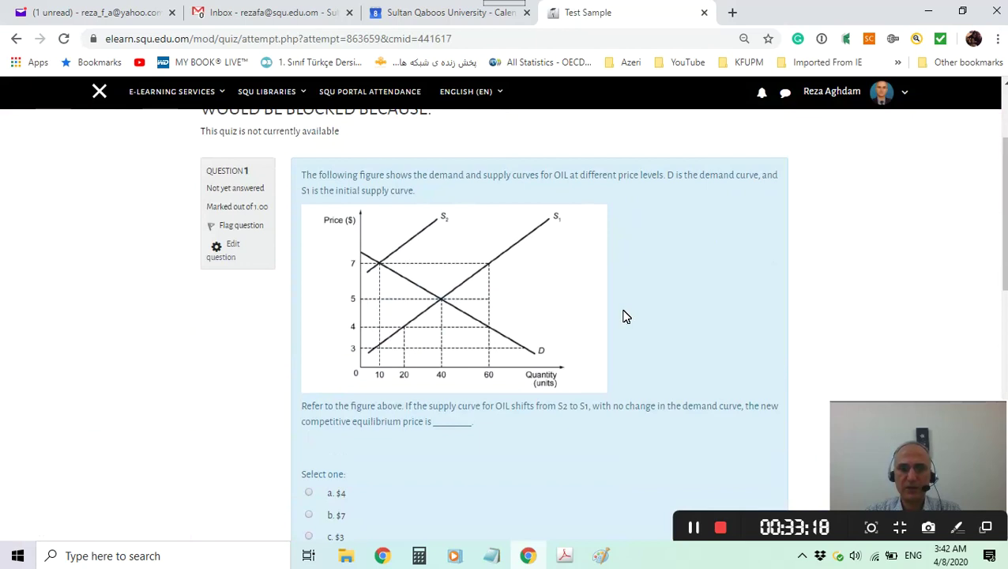
scroll(623, 316, "down", 6)
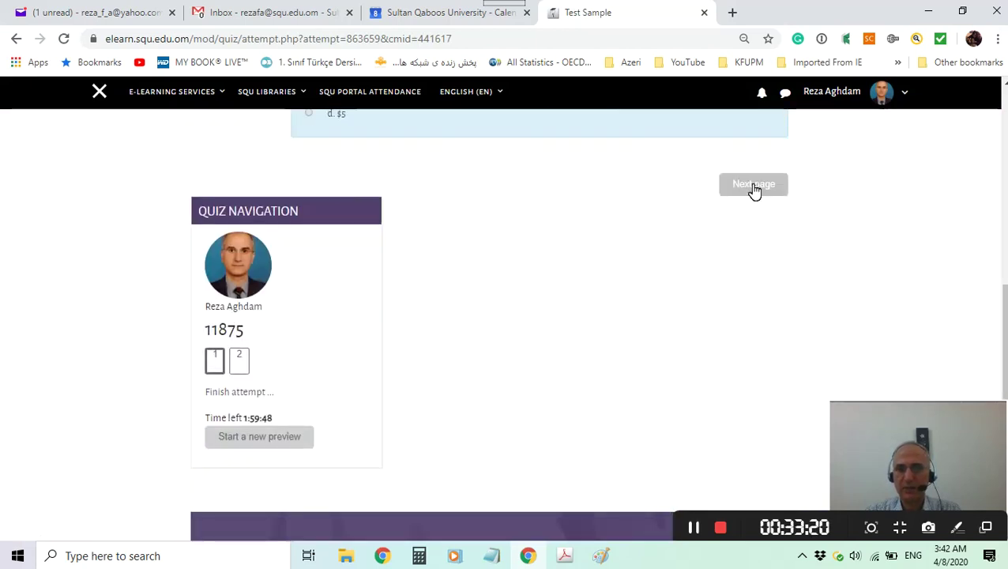
left_click(754, 188)
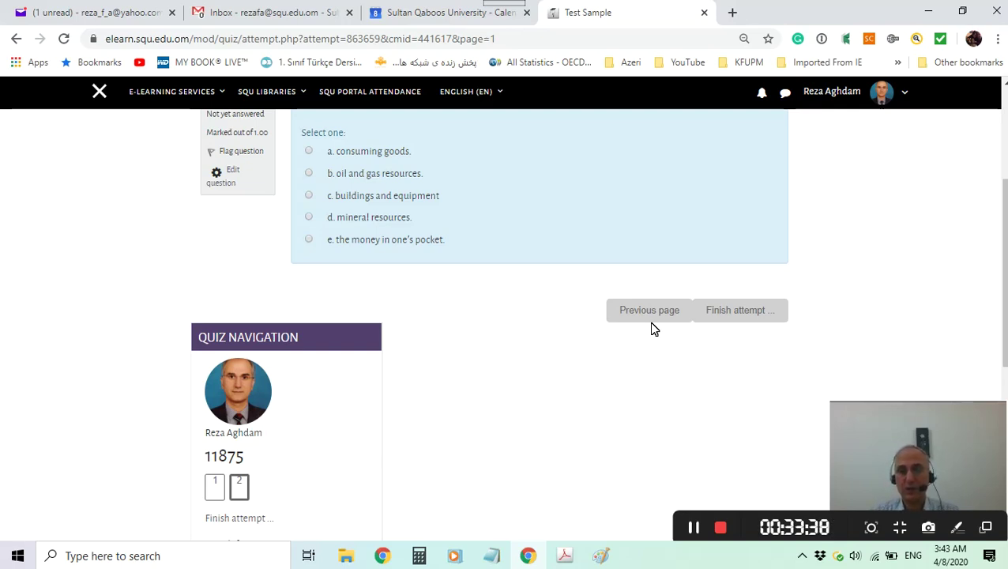
scroll(576, 284, "up", 1)
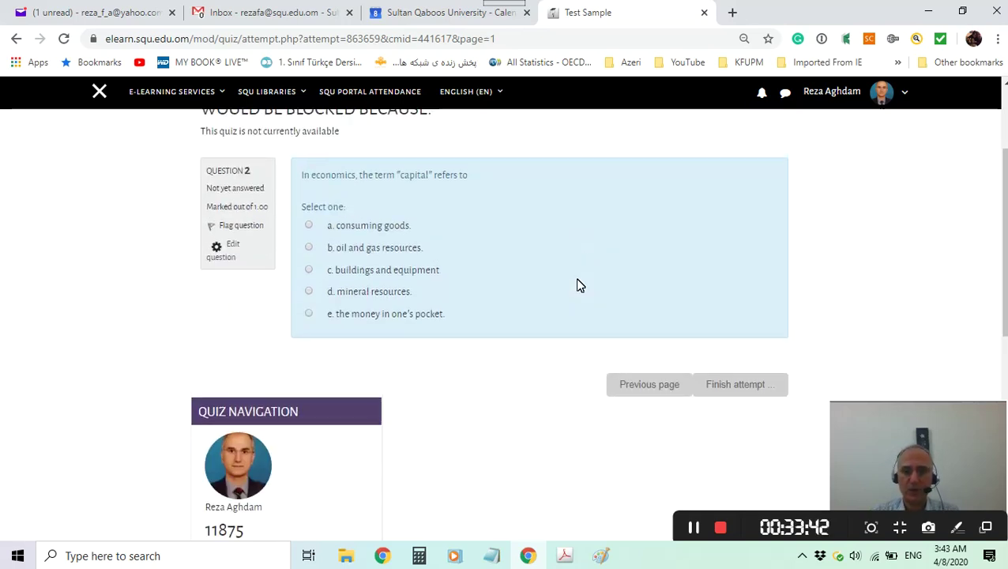
scroll(576, 284, "down", 2)
scroll(578, 285, "down", 3)
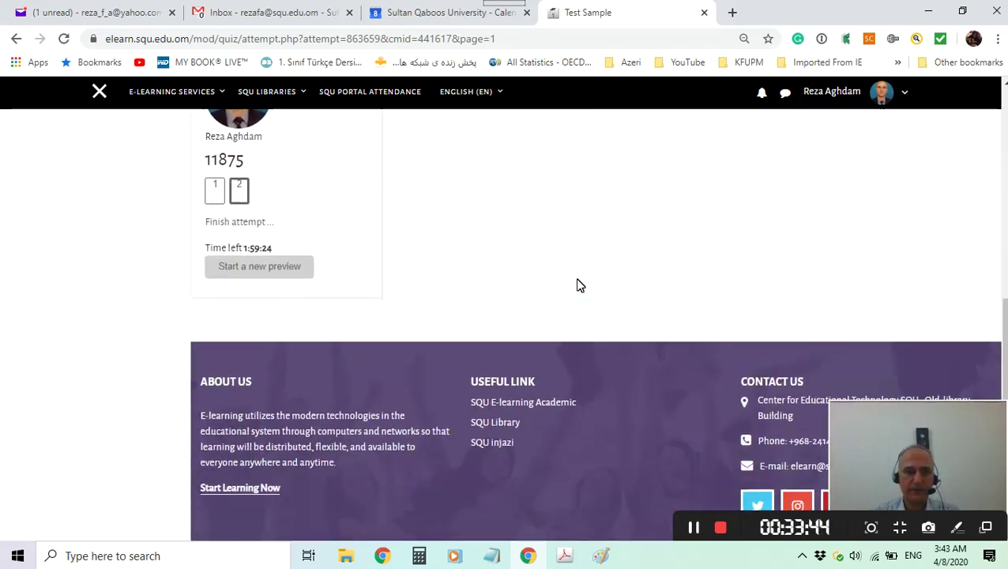
scroll(578, 271, "up", 1)
scroll(577, 271, "up", 5)
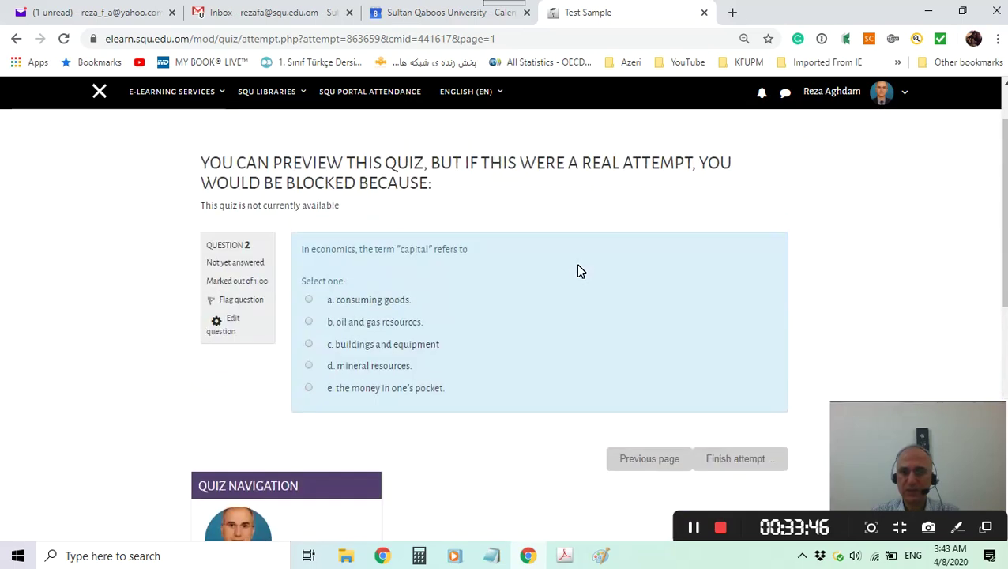
Finish the attempt to reach the summary showing questions 1 and 2 not yet answered.
left_click(733, 459)
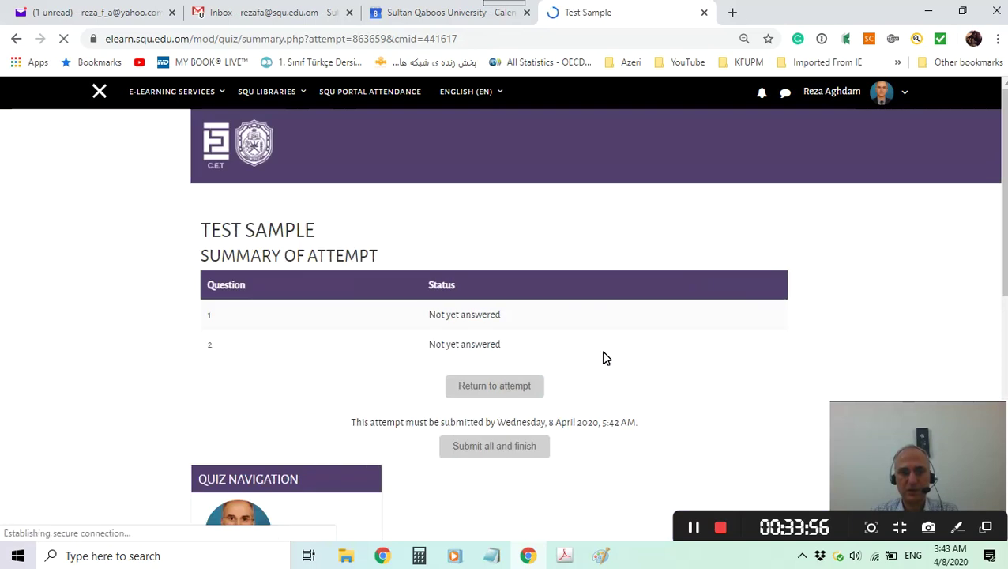
scroll(612, 348, "down", 1)
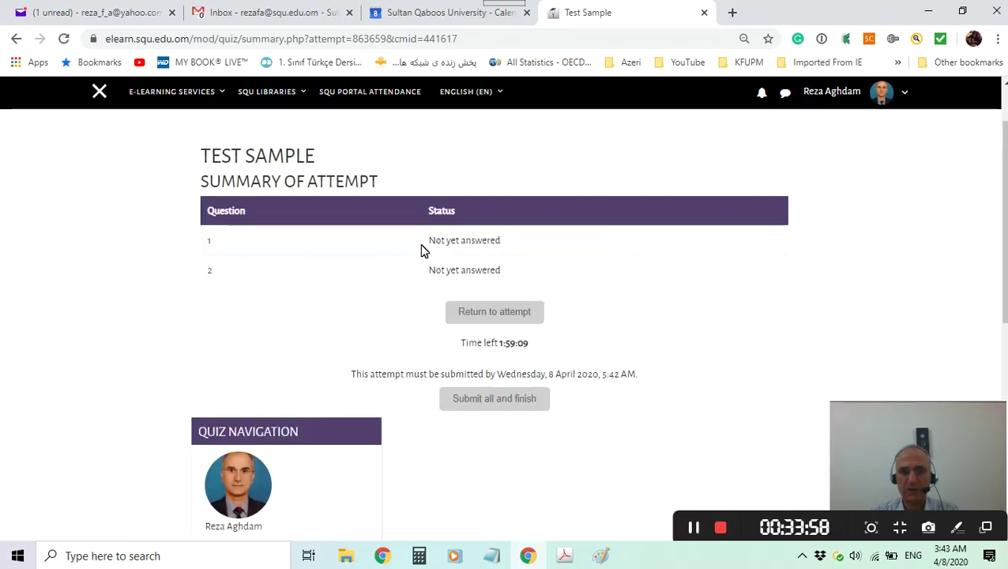